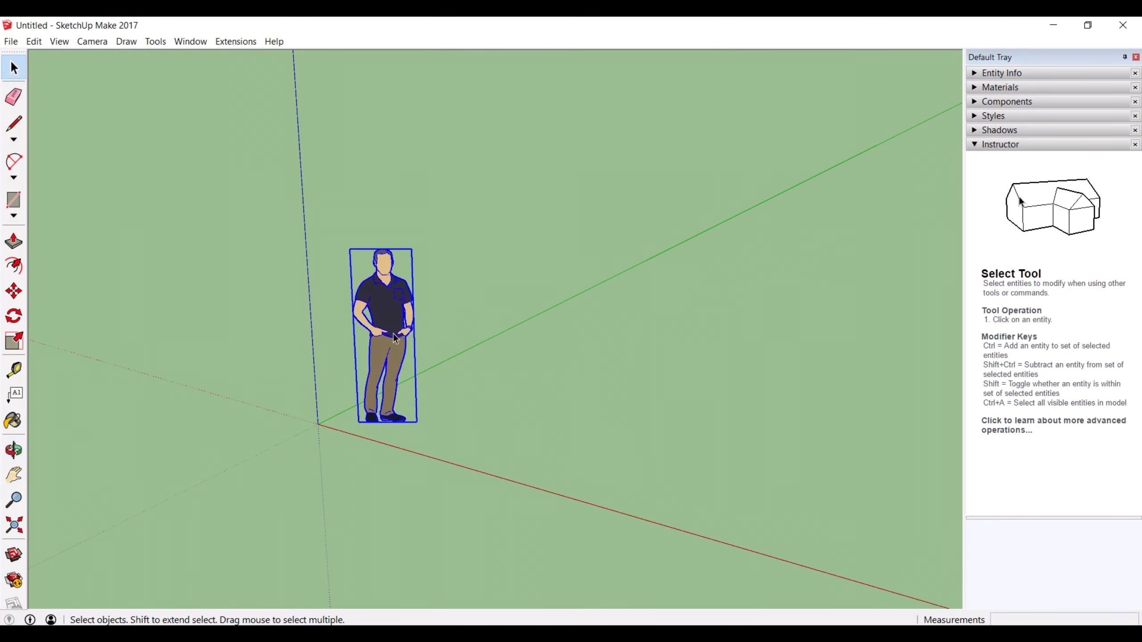
Step: Draw a rectangle on the ground starting at the origin as the building's floor footprint
click(13, 200)
click(318, 424)
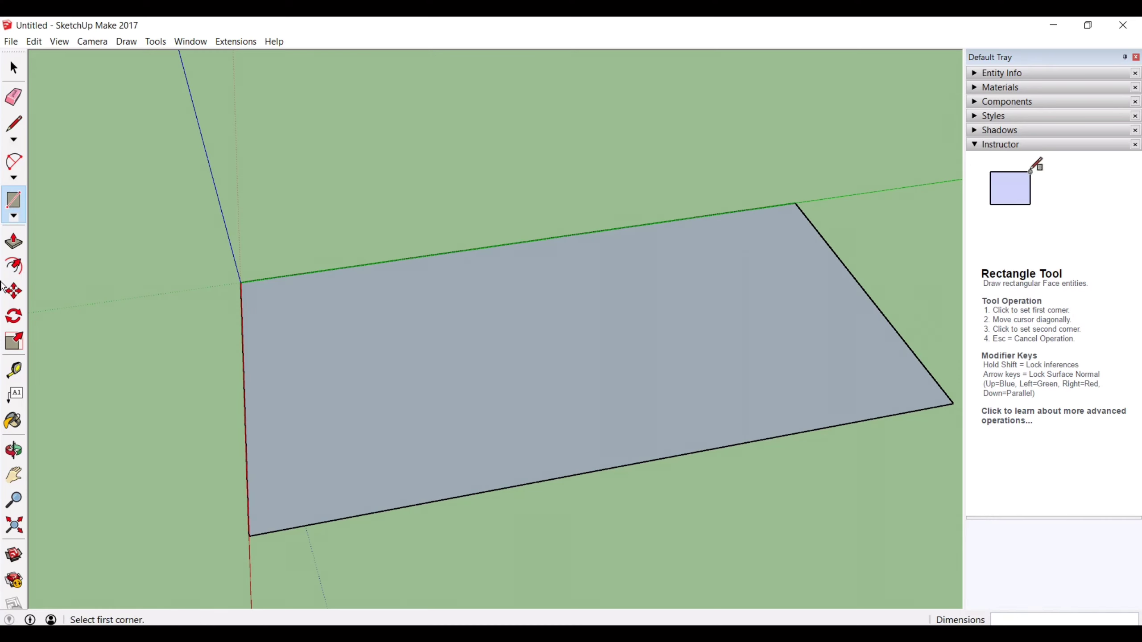
click(14, 266)
click(241, 293)
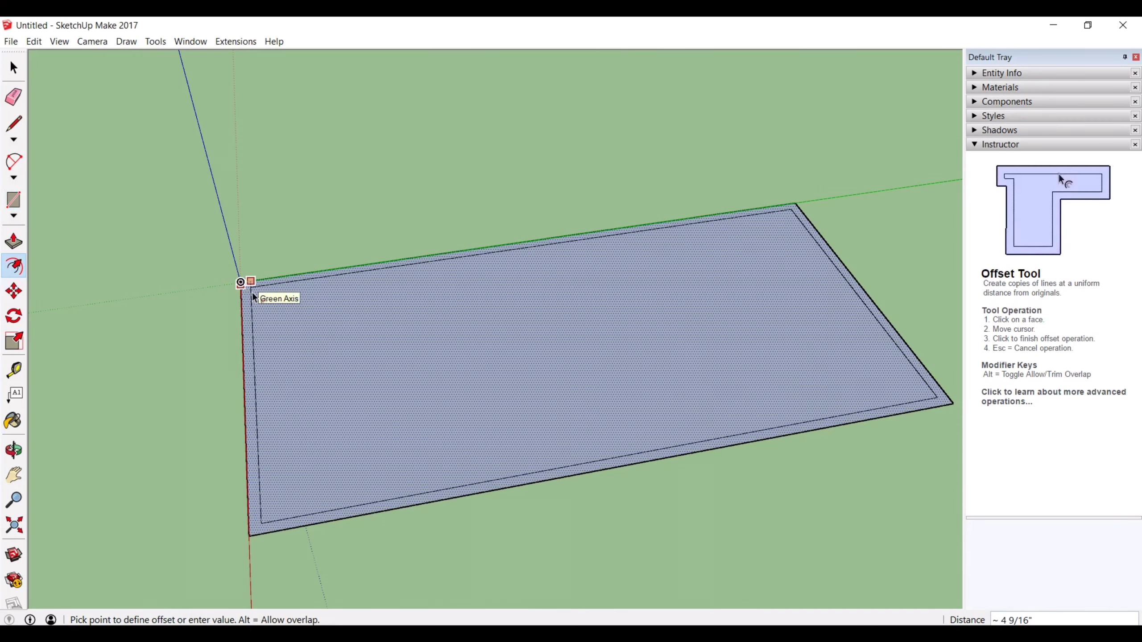
click(253, 297)
key(space)
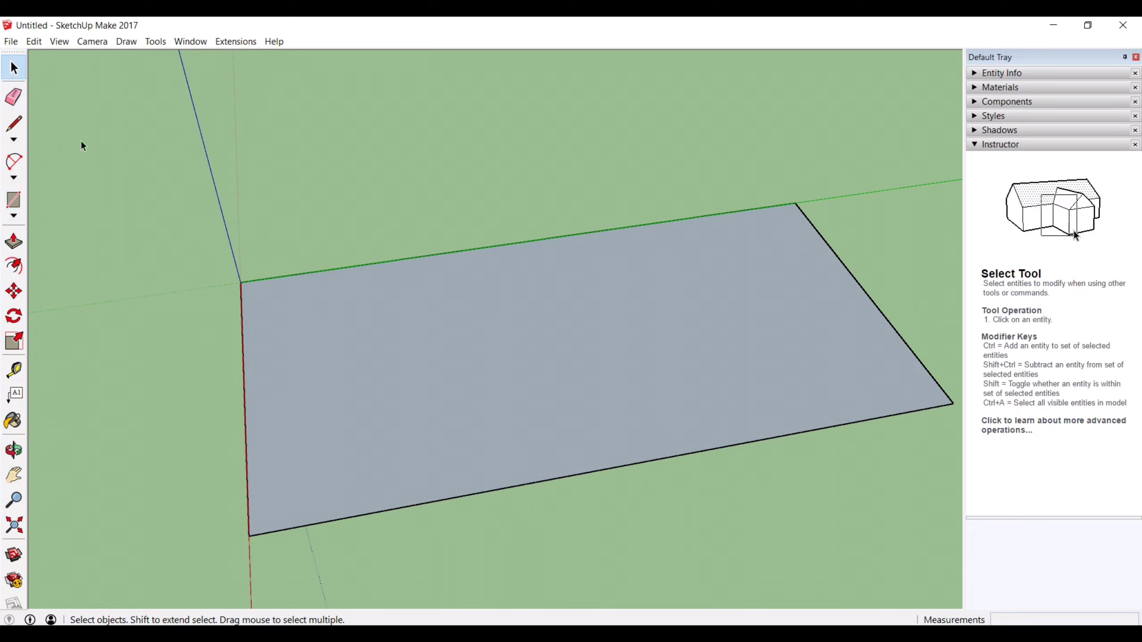
Step: Push/pull the footprint up 7 inches into a floor slab and collapse the side tray
key(p)
click(268, 375)
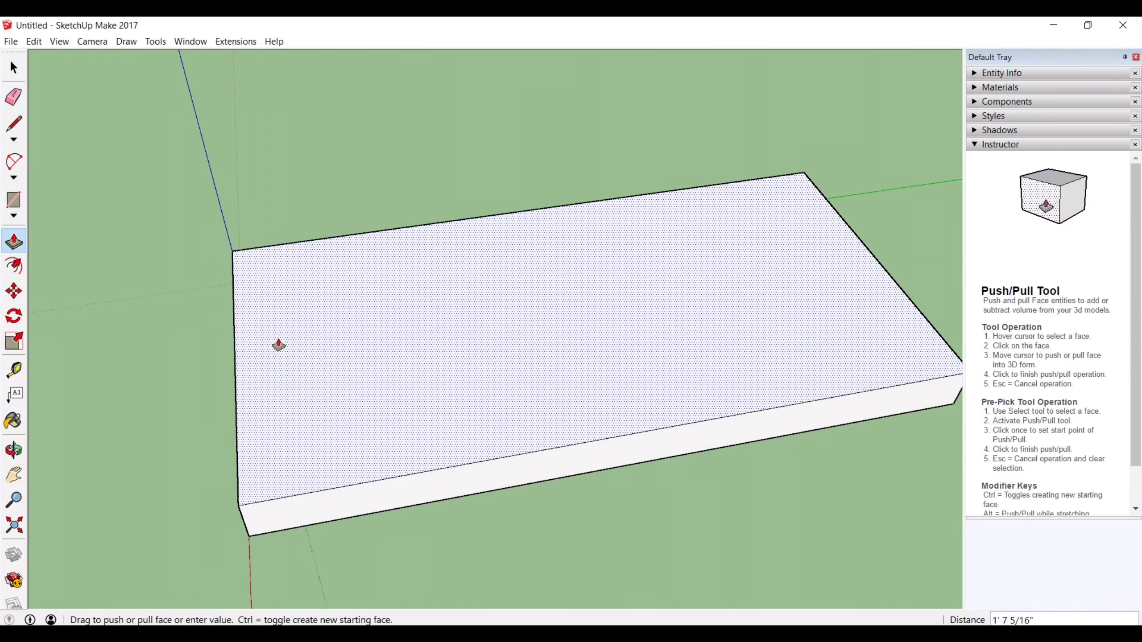
click(279, 345)
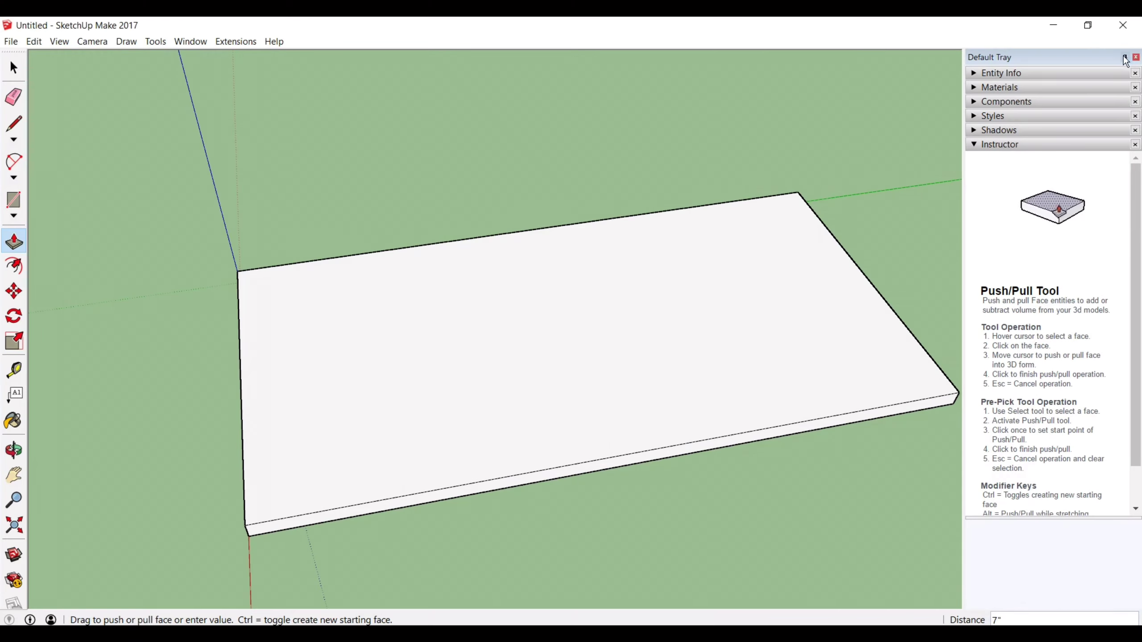
click(1125, 58)
middle_drag(362, 427, 121, 289)
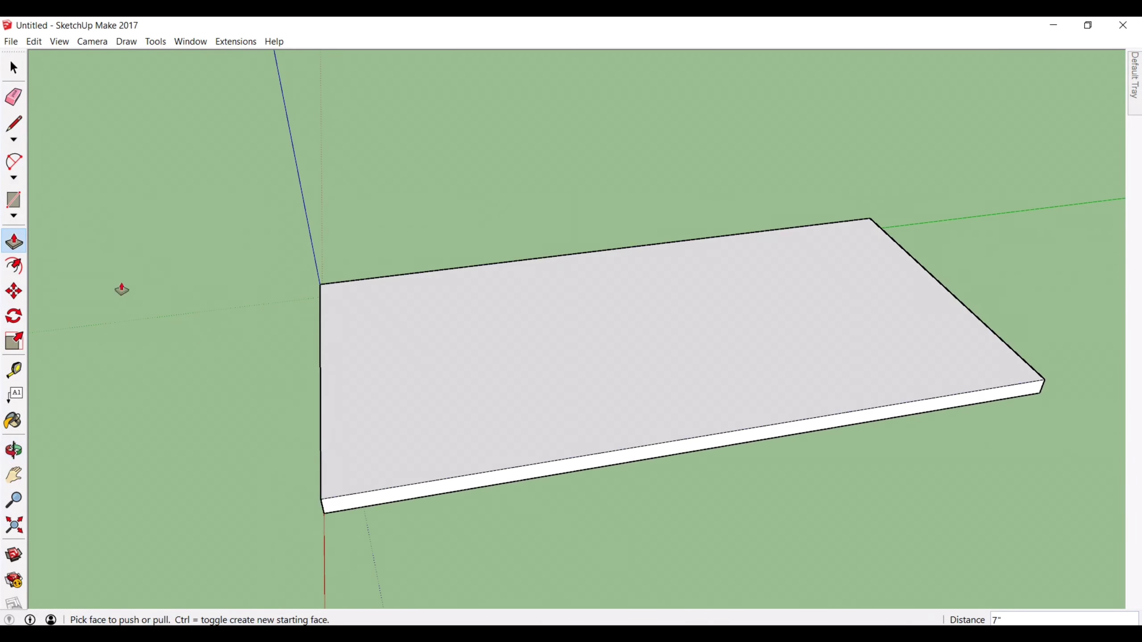
key(f)
click(324, 291)
text(6)
key(Return)
key(ctrl+z)
Step: Offset the slab's top outline inward by 5 inches and raise the resulting border 7 feet to form the walls
click(322, 289)
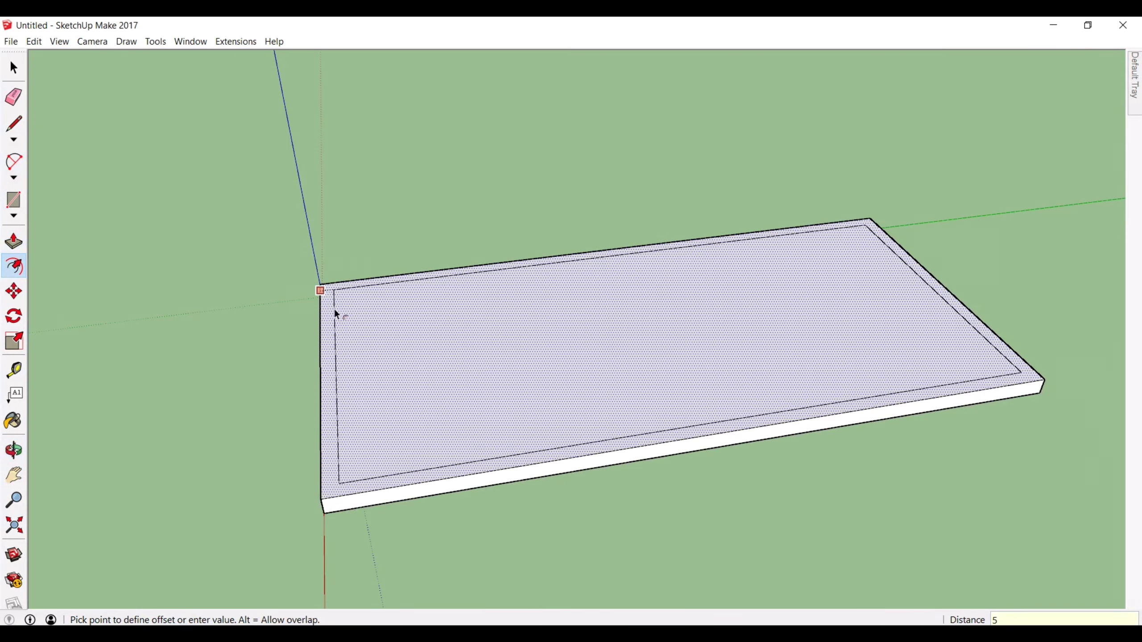
key(Return)
key(p)
drag(332, 331, 329, 176)
text(7')
key(Return)
mouse_move(191, 492)
middle_down()
mouse_move(556, 472)
mouse_move(377, 311)
middle_up()
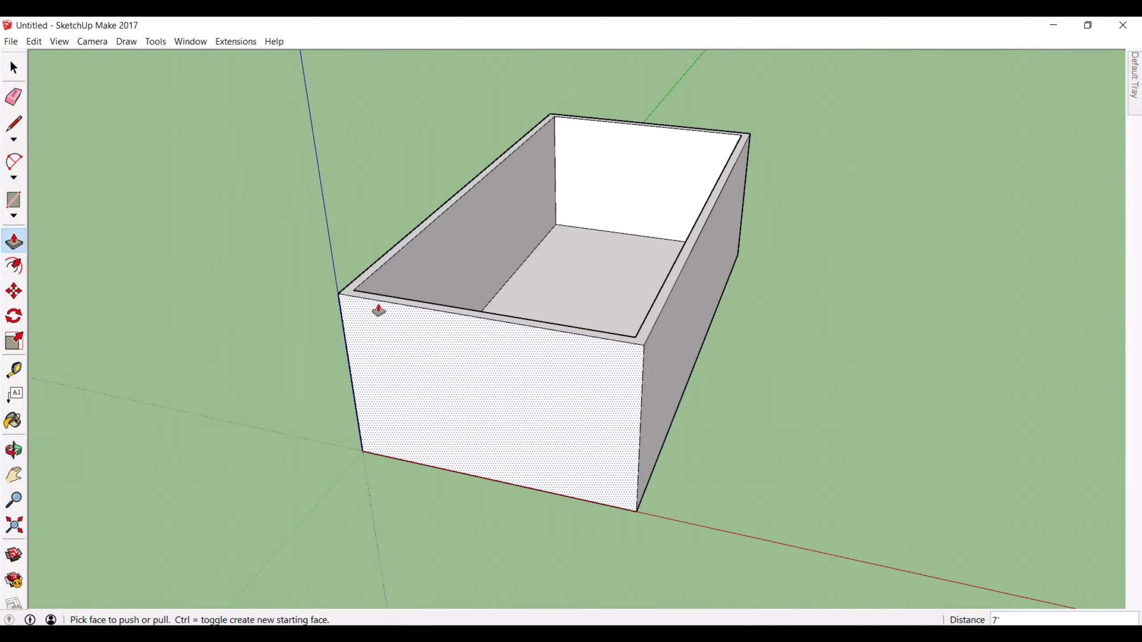
Step: Draw vertical lines up from the top outer corners at both ends of one long wall
key(l)
click(644, 345)
middle_drag(643, 344, 720, 198)
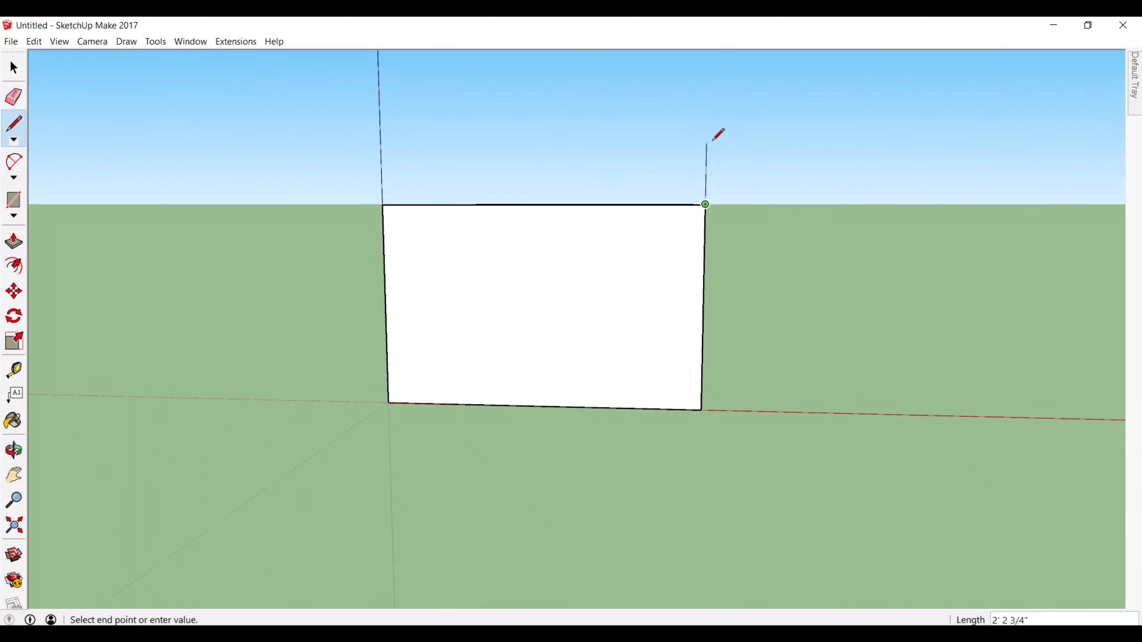
middle_drag(716, 114, 738, 191)
click(649, 120)
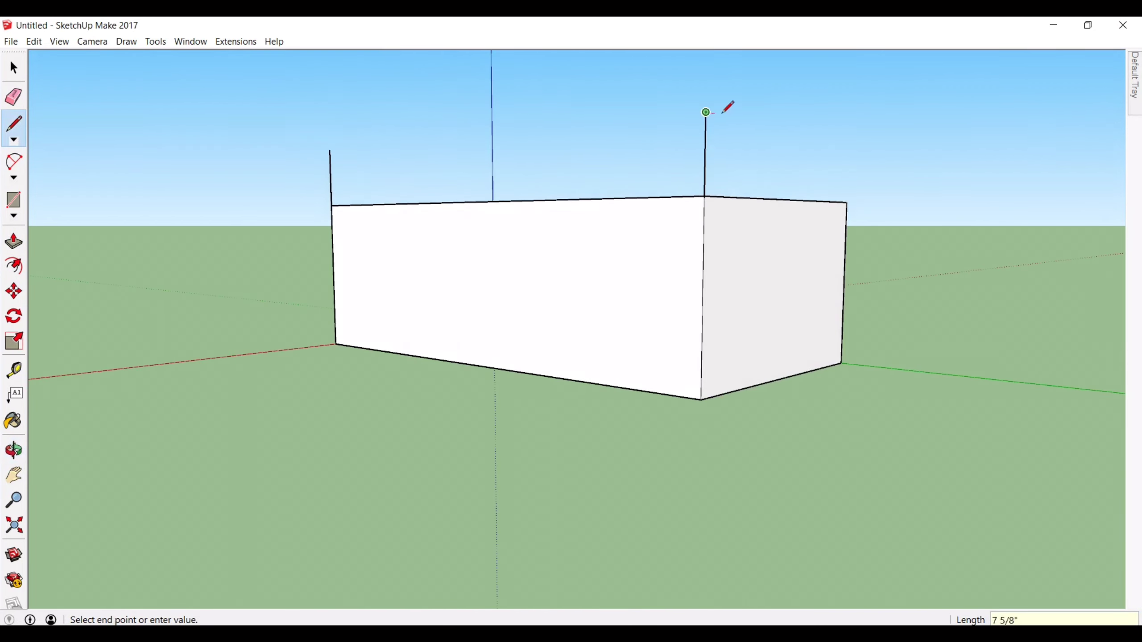
Step: Connect the vertical lines' tops to each other and to the opposite wall corners to form a single-slope roof
middle_drag(722, 113, 486, 214)
click(615, 273)
mouse_move(917, 382)
middle_down()
mouse_move(701, 319)
mouse_move(585, 432)
middle_up()
click(412, 316)
middle_drag(784, 267, 989, 306)
click(925, 129)
click(360, 216)
Step: Extend the roof's sloped edges past the high wall and join their ends to form an overhang
middle_drag(956, 102, 744, 140)
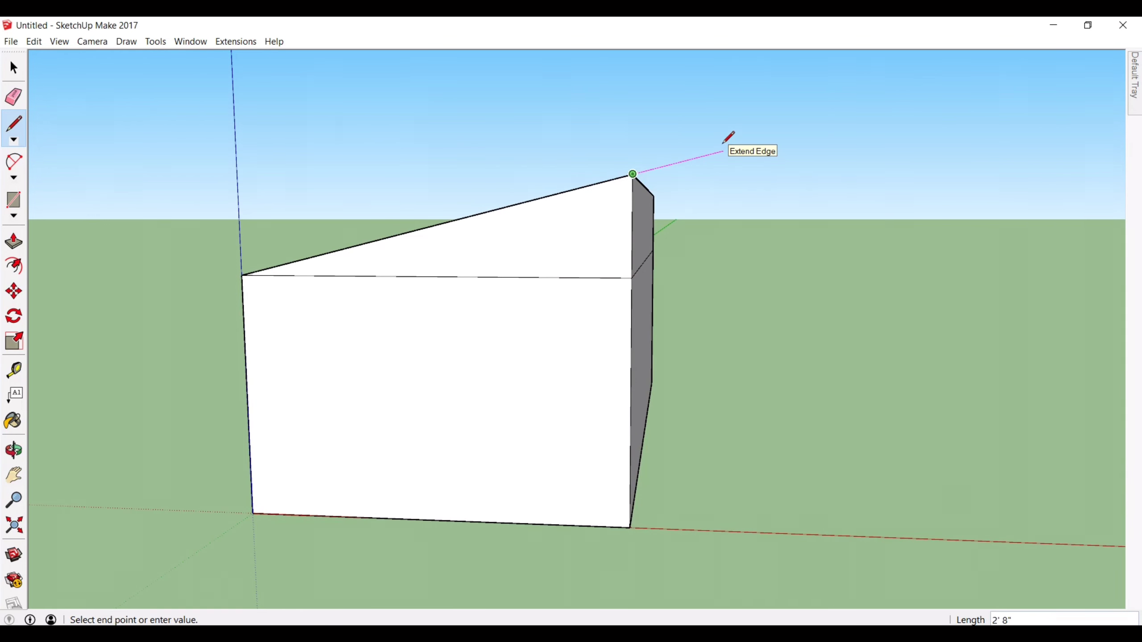
mouse_move(728, 138)
middle_down()
mouse_move(561, 258)
mouse_move(495, 194)
middle_up()
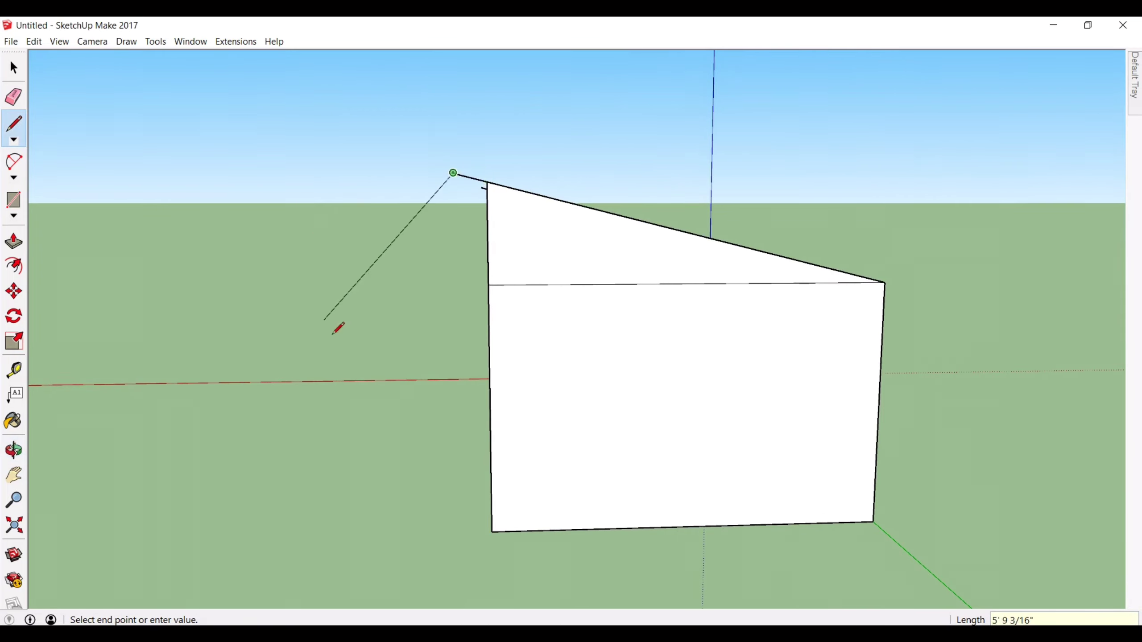
middle_drag(332, 333, 119, 163)
mouse_move(651, 274)
middle_down()
mouse_move(229, 313)
mouse_move(256, 335)
middle_up()
key(e)
click(423, 245)
mouse_move(424, 288)
middle_down()
mouse_move(601, 218)
mouse_move(445, 356)
middle_up()
key(ctrl+z)
Step: Push/pull the sloped roof face outward to give the roof thickness
click(13, 127)
mouse_move(508, 383)
middle_down()
mouse_move(512, 283)
mouse_move(754, 301)
mouse_move(755, 351)
middle_up()
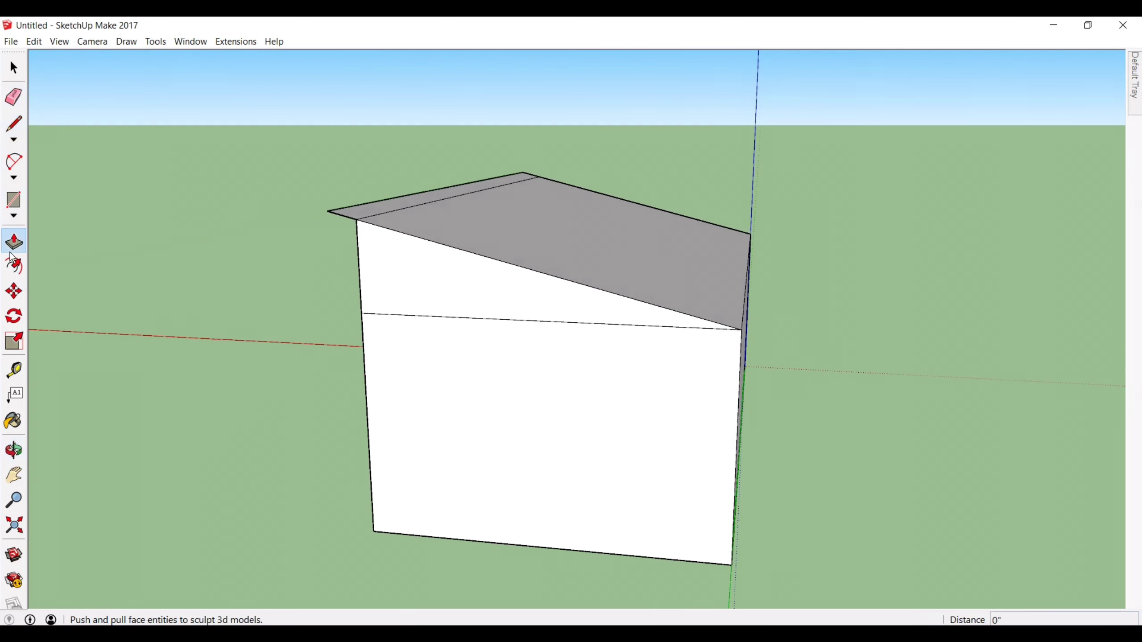
click(643, 244)
key(Return)
Step: Hide the back end wall's outer face to expose the interior
mouse_move(640, 222)
middle_down()
mouse_move(446, 243)
mouse_move(899, 237)
mouse_move(887, 360)
mouse_move(377, 263)
mouse_move(957, 364)
mouse_move(4, 330)
mouse_move(668, 252)
mouse_move(606, 322)
mouse_move(323, 451)
mouse_move(486, 324)
middle_up()
key(e)
key(space)
middle_drag(438, 244, 417, 162)
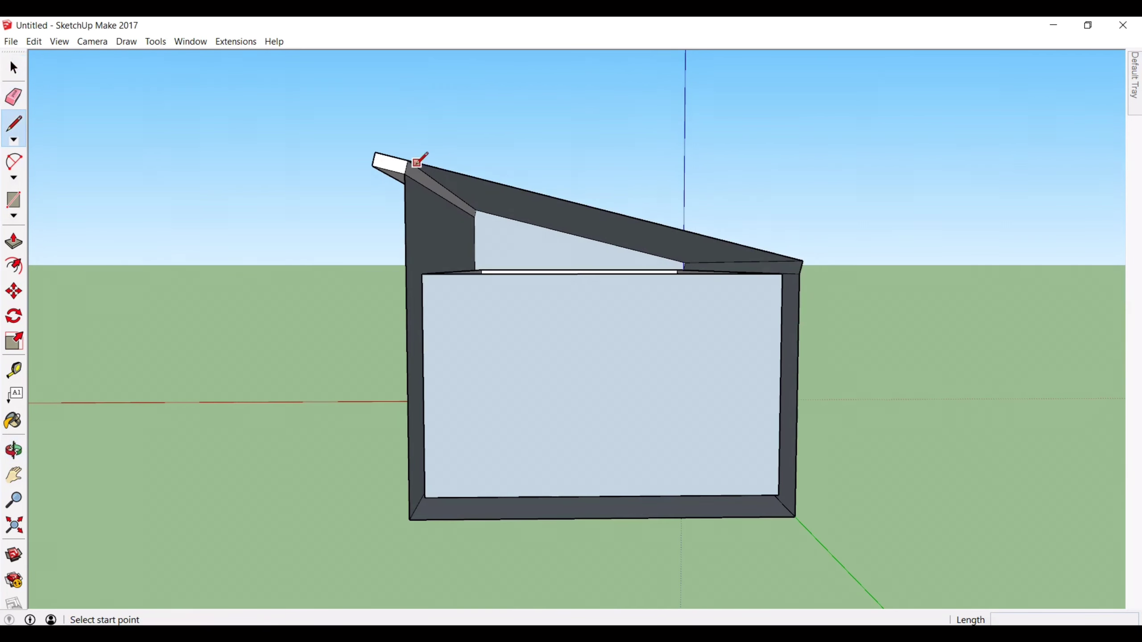
Step: Draw the missing edge along the roof's underside at the open back end and another at the interior roof corner
click(799, 273)
click(708, 361)
mouse_move(527, 248)
middle_down()
mouse_move(469, 255)
mouse_move(475, 264)
middle_up()
scroll(481, 267, up, 5)
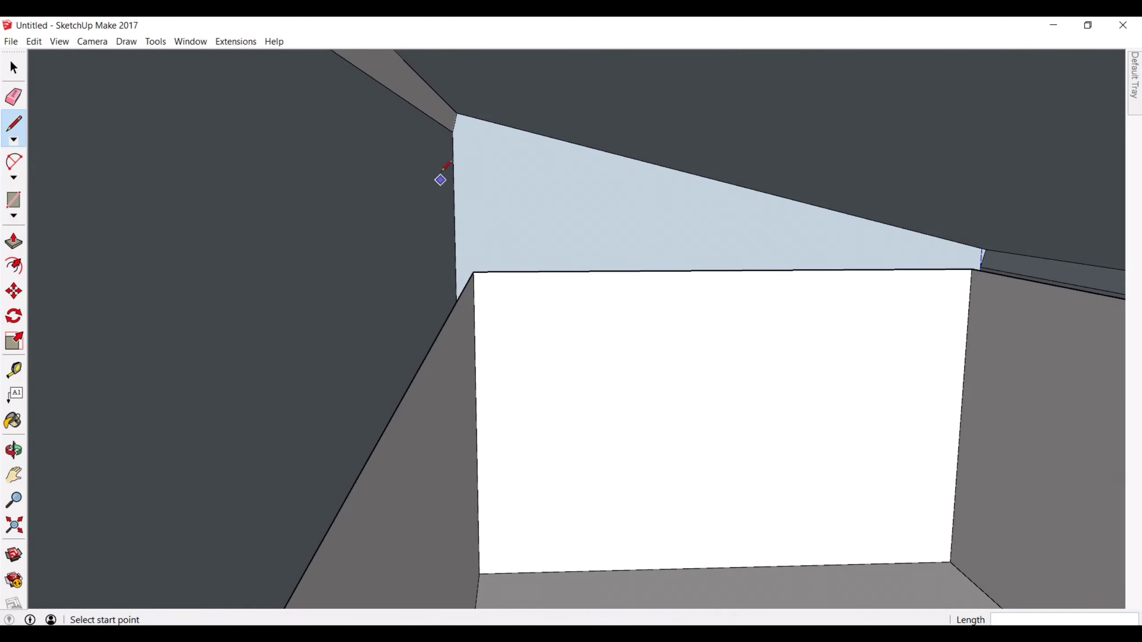
click(985, 256)
scroll(620, 255, down, 3)
middle_drag(619, 255, 265, 233)
Step: Push/pull the interior face beneath the sloped roof
key(p)
click(620, 227)
middle_drag(620, 227, 64, 159)
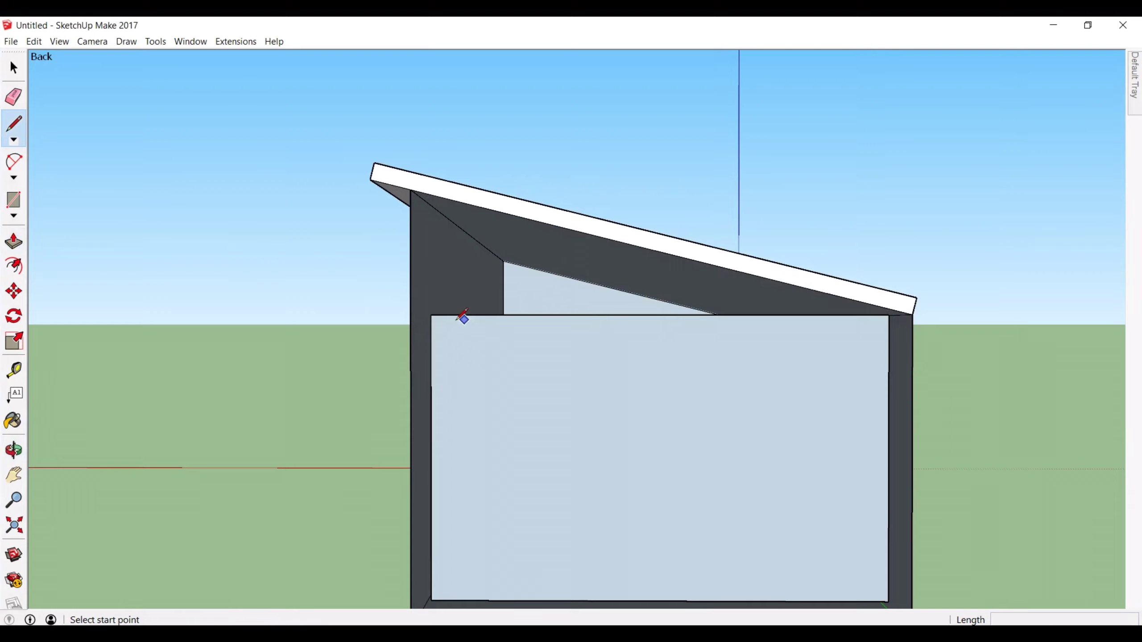
middle_drag(437, 229, 456, 129)
middle_drag(467, 178, 49, 94)
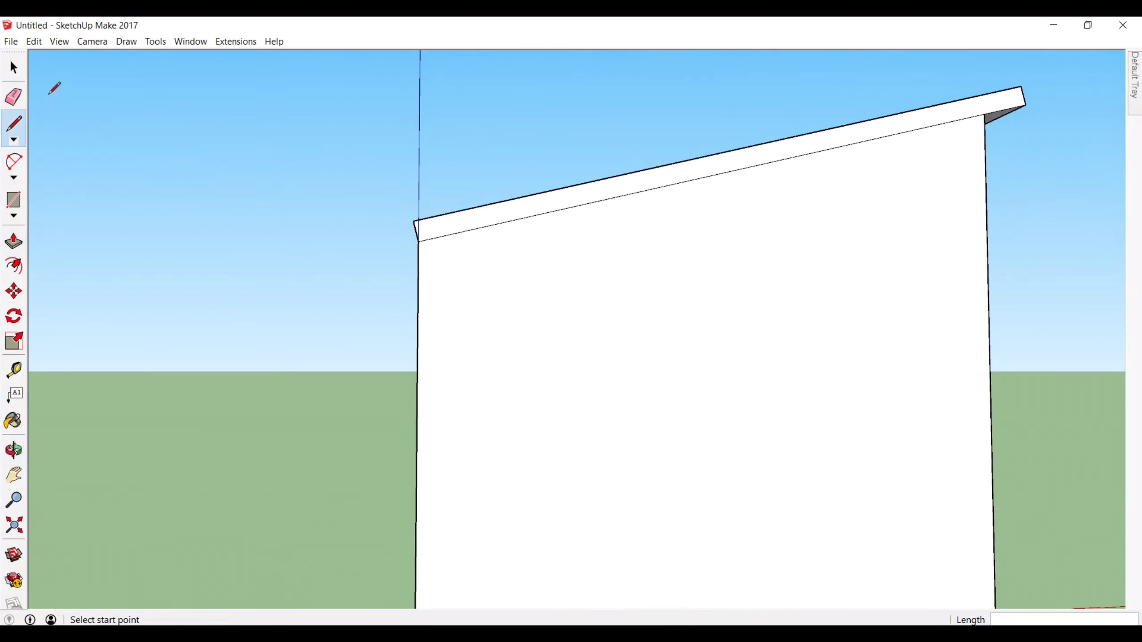
Step: Hide the front end wall's outer face
click(14, 68)
right_click(652, 294)
click(698, 316)
mouse_move(1101, 427)
middle_down()
mouse_move(829, 346)
mouse_move(539, 395)
middle_up()
Step: Draw a line from the inner wall's top corner up to the roof's underside at the open front end
key(l)
middle_drag(31, 157, 755, 243)
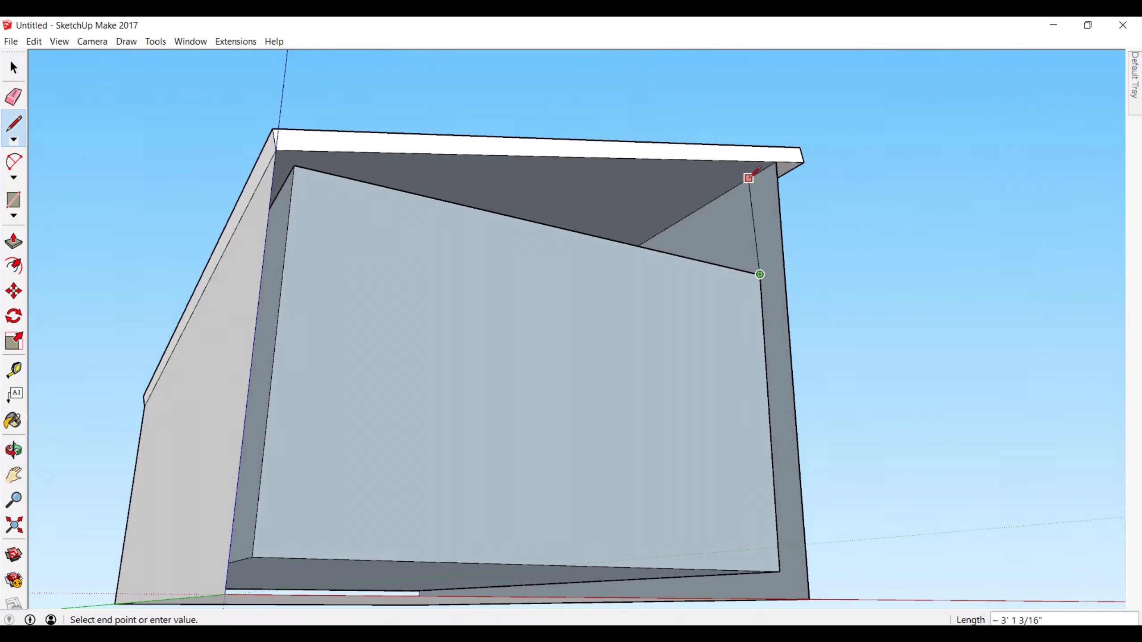
middle_drag(662, 200, 405, 252)
click(97, 313)
middle_drag(117, 310, 517, 472)
scroll(224, 329, down, 3)
middle_drag(225, 330, 989, 315)
Step: Expand the entity information and turn on the display of hidden geometry
mouse_move(1133, 96)
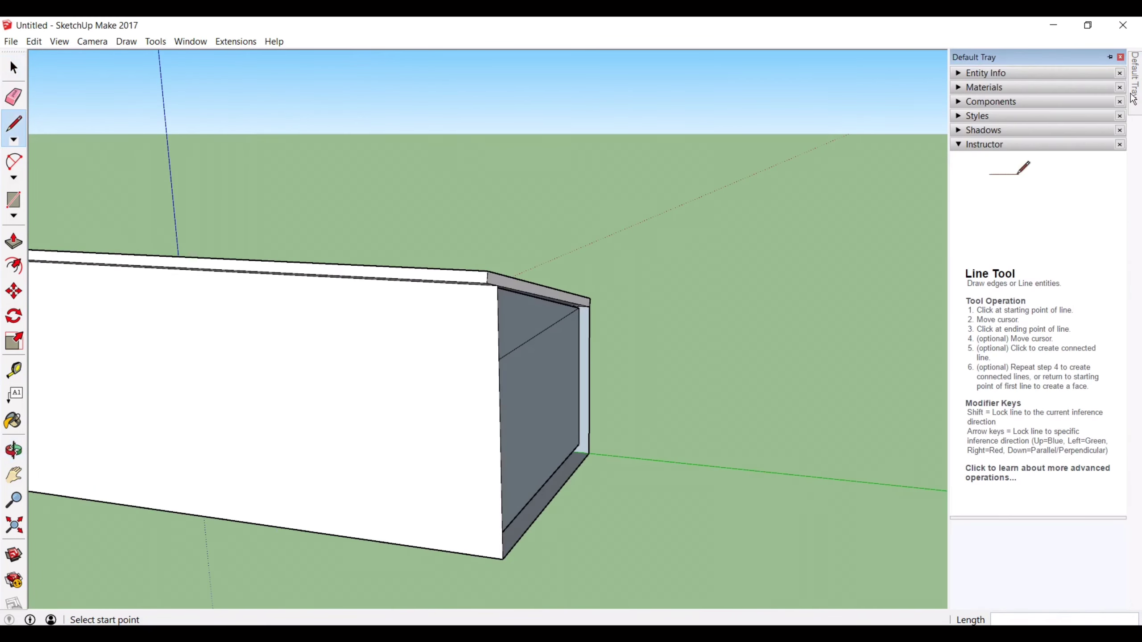
click(955, 73)
click(61, 41)
click(108, 89)
middle_drag(168, 159, 409, 318)
Step: Measure the floor slab's edge at the front end with the Tape Measure
click(13, 371)
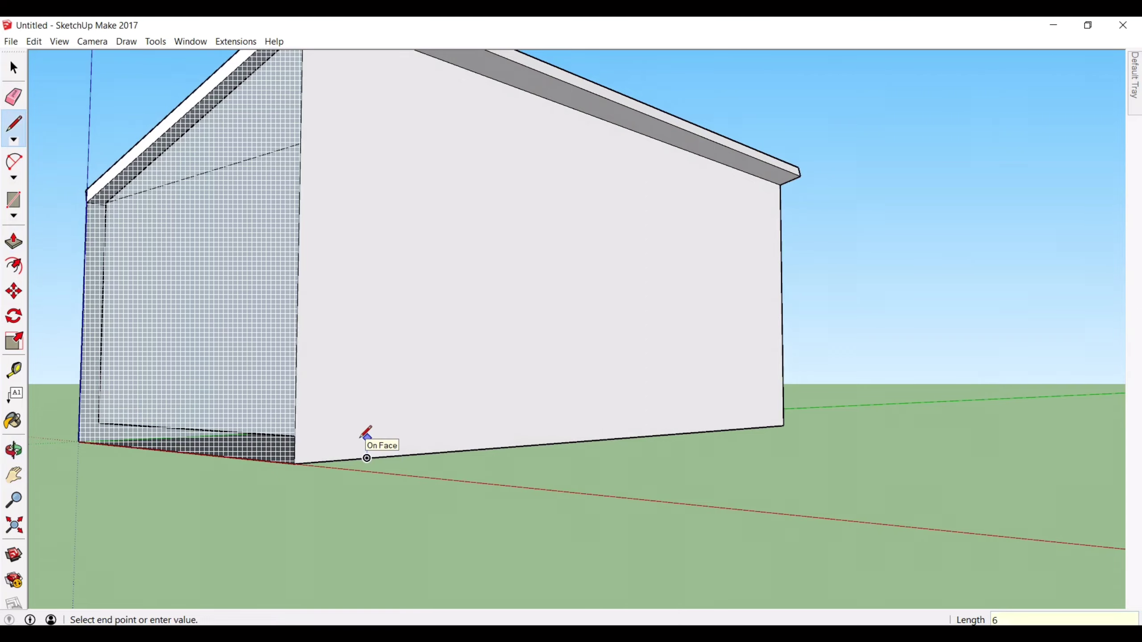
middle_drag(366, 438, 582, 378)
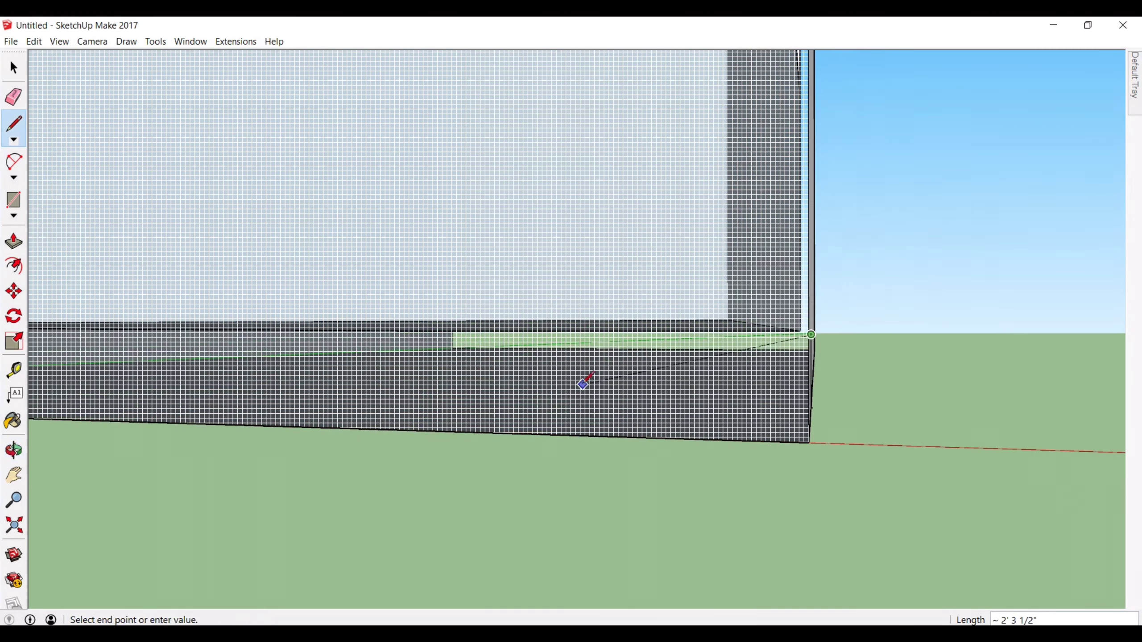
key(t)
click(727, 440)
middle_drag(727, 440, 723, 371)
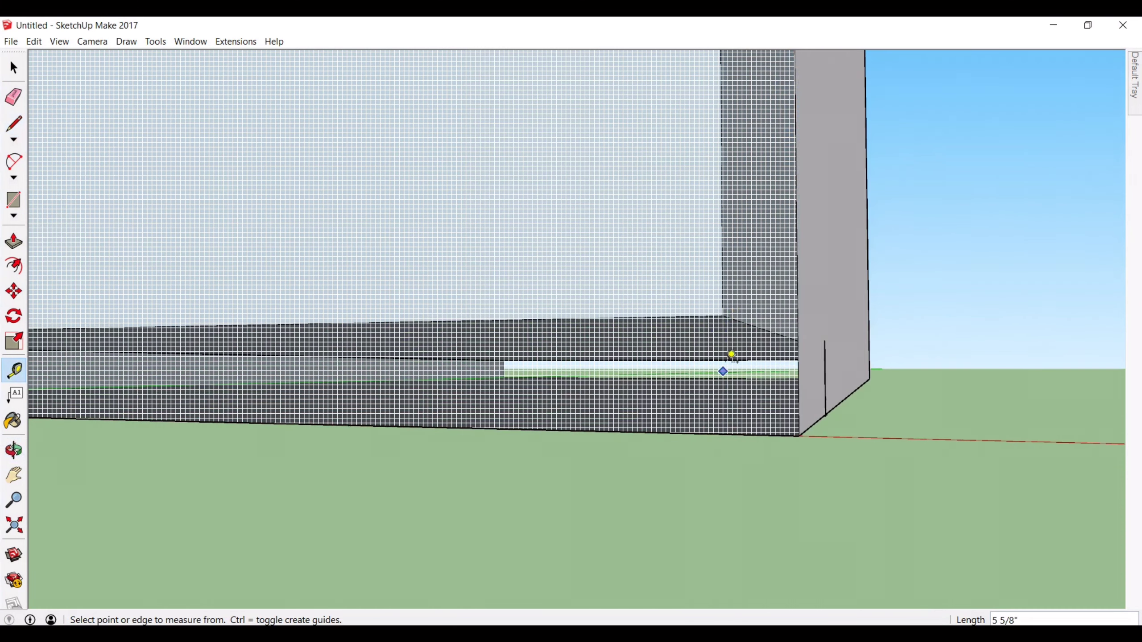
click(734, 414)
middle_drag(734, 414, 920, 454)
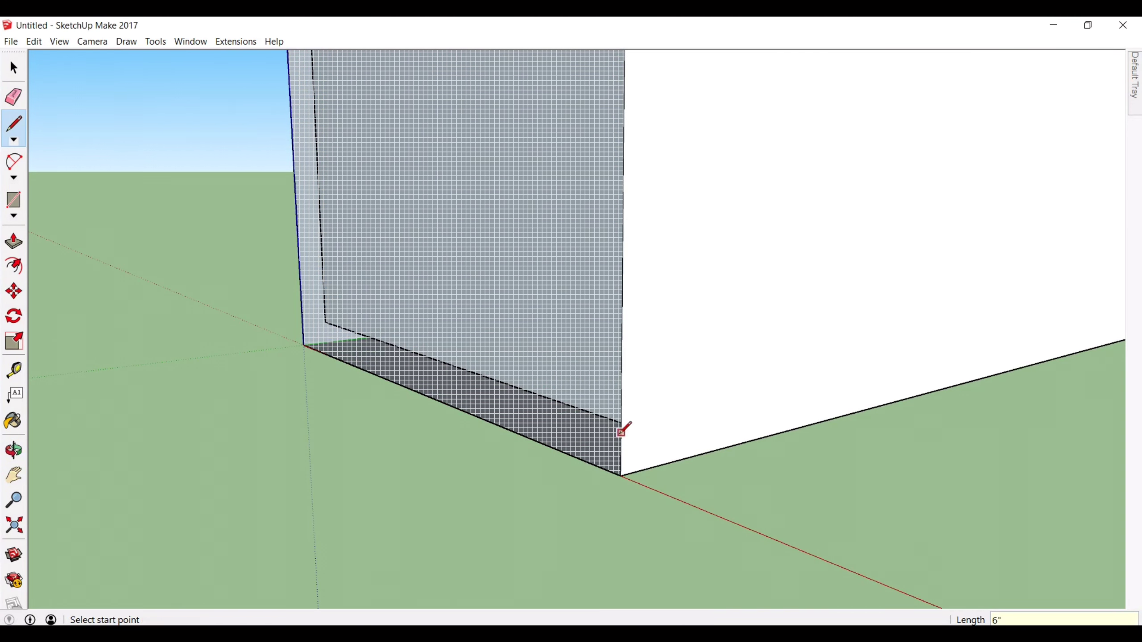
Step: Draw a line along the high long wall 6 inches above its bottom edge
scroll(876, 413, down, 4)
shift+middle_drag(876, 413, 510, 500)
click(734, 399)
middle_drag(746, 442, 40, 337)
mouse_move(380, 375)
middle_down()
mouse_move(446, 445)
mouse_move(513, 445)
middle_up()
Step: Unhide the back end wall's face and hide it again
click(14, 68)
right_click(803, 403)
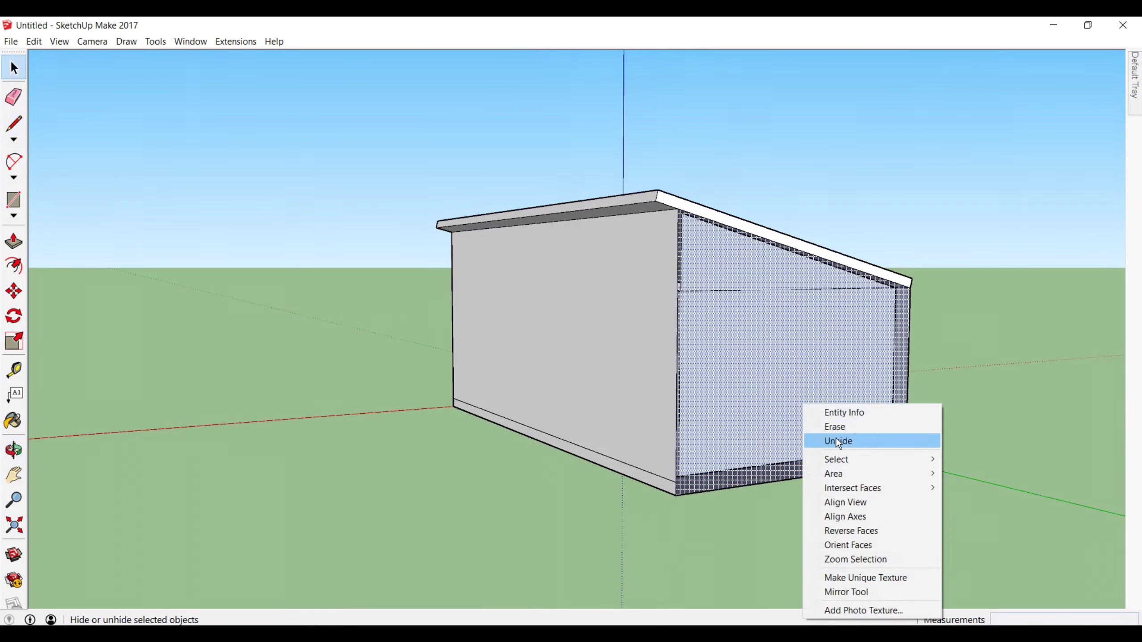
click(880, 439)
right_click(782, 416)
click(850, 237)
middle_drag(868, 477, 607, 508)
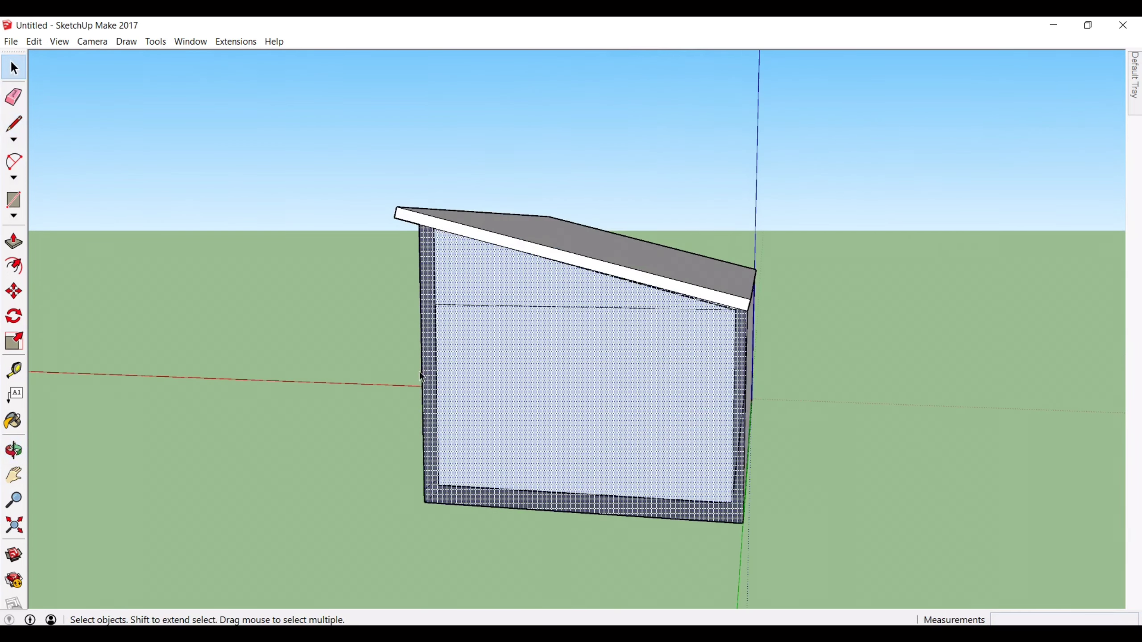
middle_drag(501, 405, 607, 396)
Step: Turn off the display of hidden geometry
right_click(654, 180)
click(733, 210)
click(59, 41)
click(102, 92)
Step: Measure the wall and floor thickness at the lower corner of the open back end
middle_drag(435, 366, 410, 492)
scroll(410, 493, up, 5)
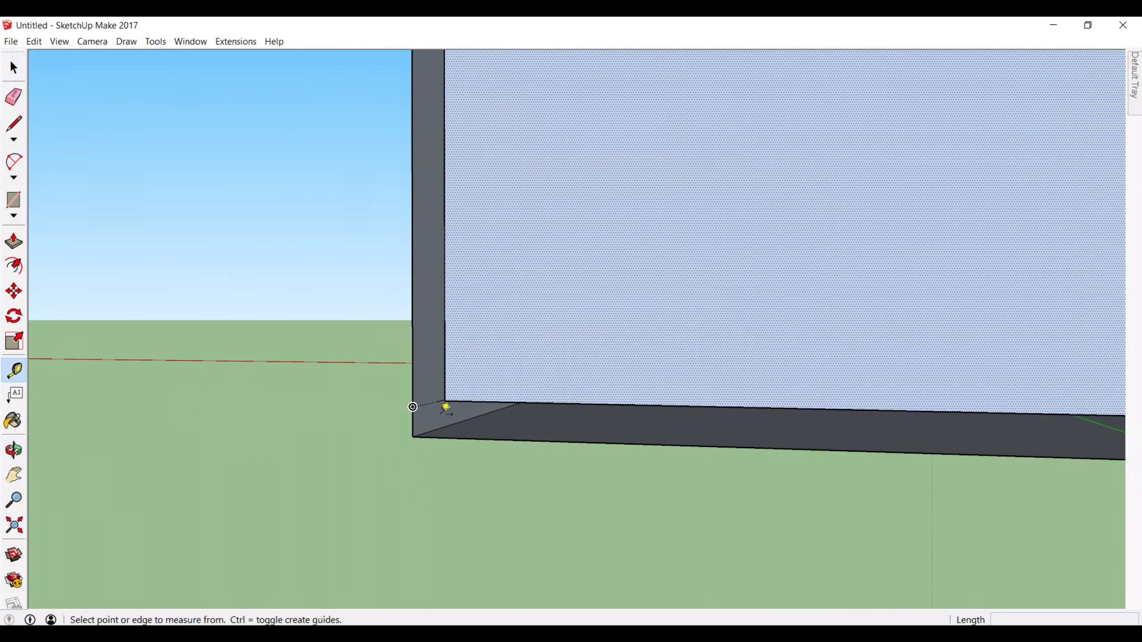
click(445, 434)
middle_drag(453, 432, 780, 418)
Step: Draw a line along the full length of the high long wall 7 inches above its bottom edge
click(13, 125)
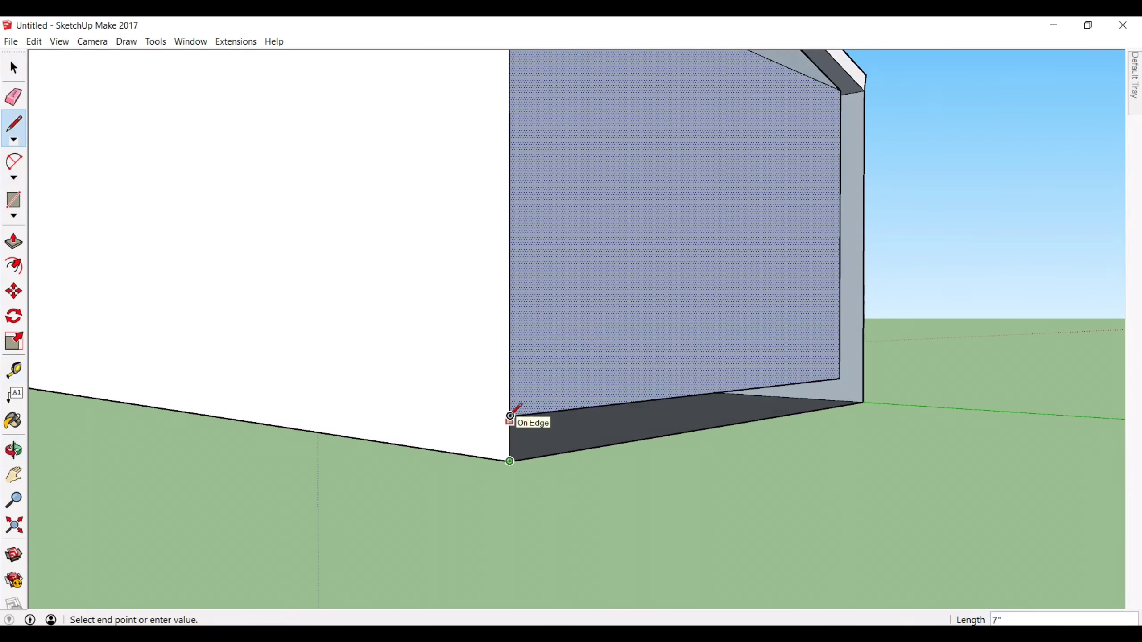
middle_drag(510, 416, 447, 419)
middle_drag(100, 357, 910, 380)
scroll(890, 379, up, 2)
middle_drag(270, 360, 196, 491)
scroll(194, 488, up, 3)
click(195, 488)
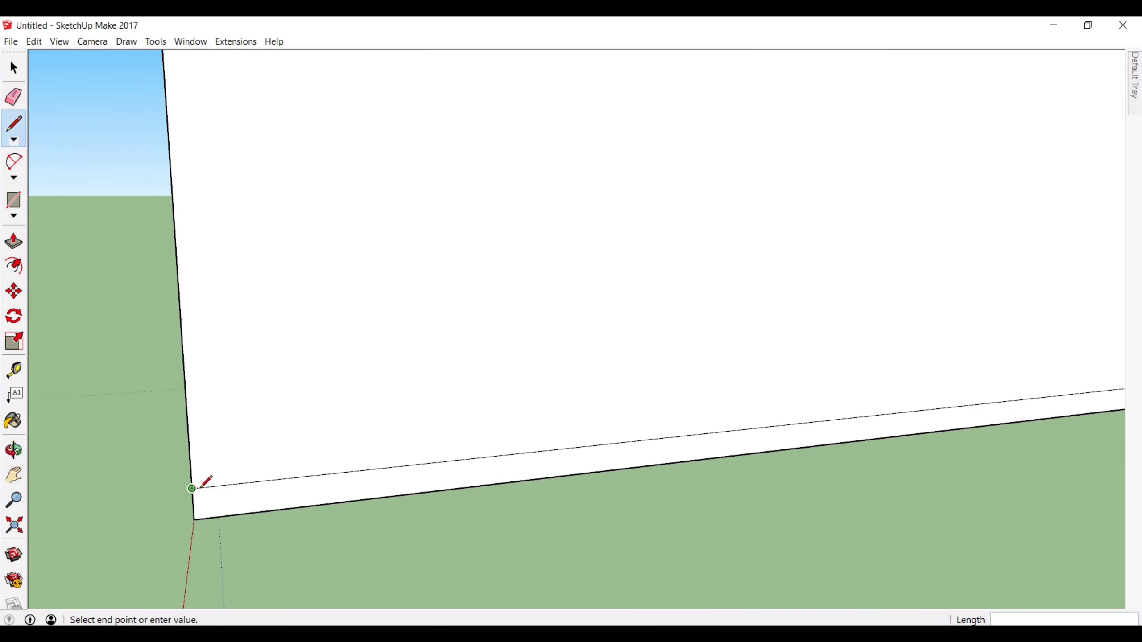
Step: Draw a rectangular door outline on the high long wall near its front end, rising from the base line
click(308, 476)
scroll(308, 475, down, 3)
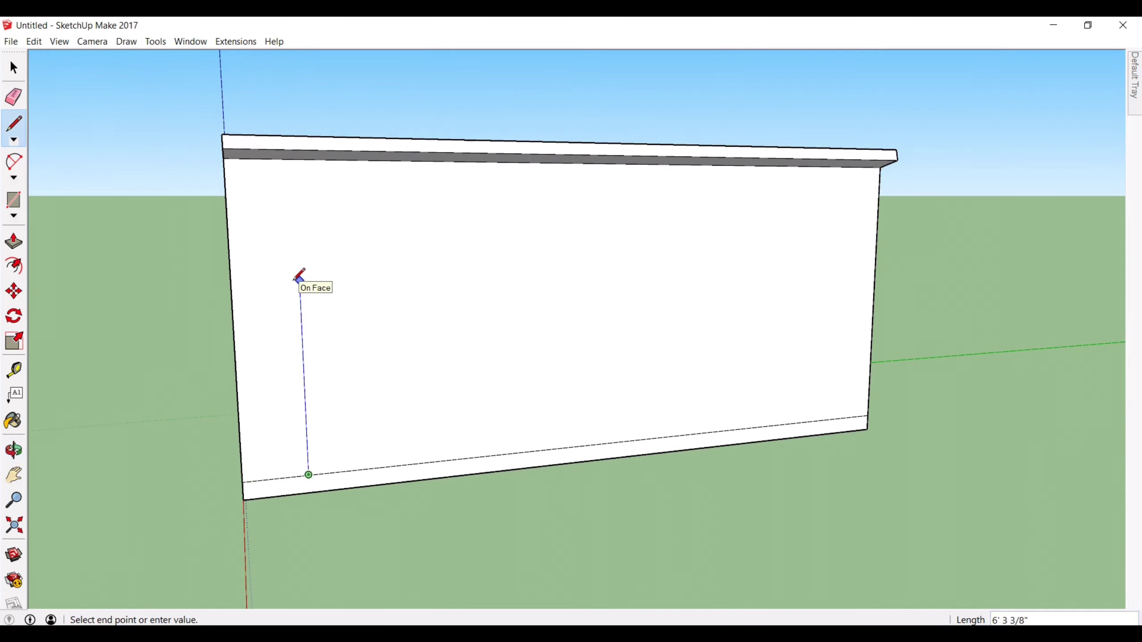
key(Return)
right_click(293, 280)
click(275, 290)
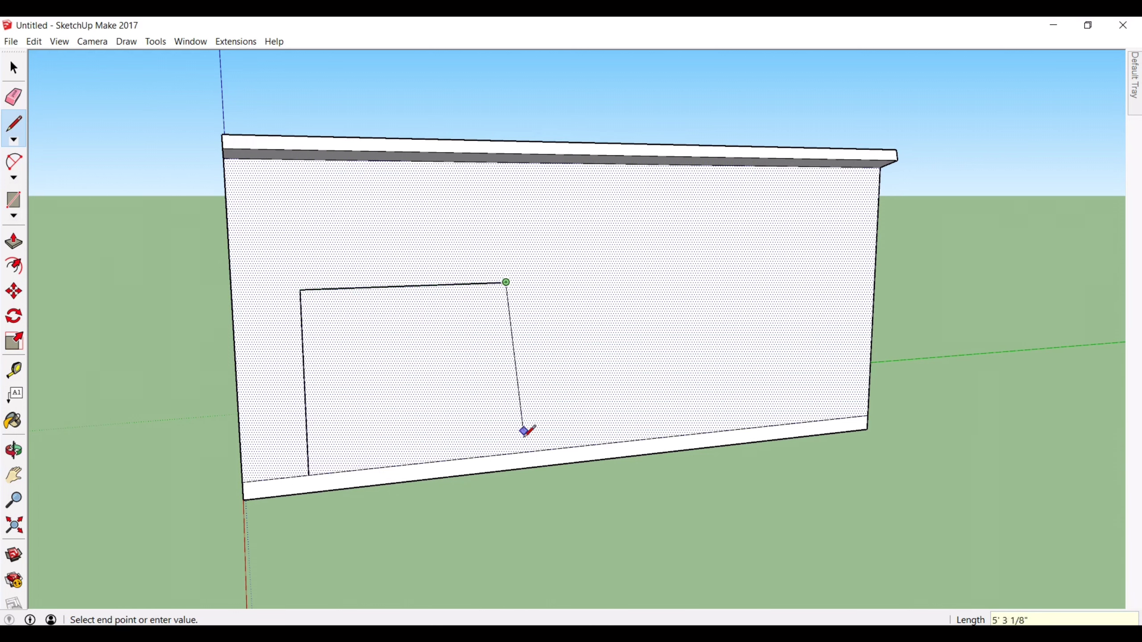
click(523, 452)
Step: Draw a second rectangular door outline near the back end of the same wall, rising from the base line
middle_drag(522, 449, 740, 461)
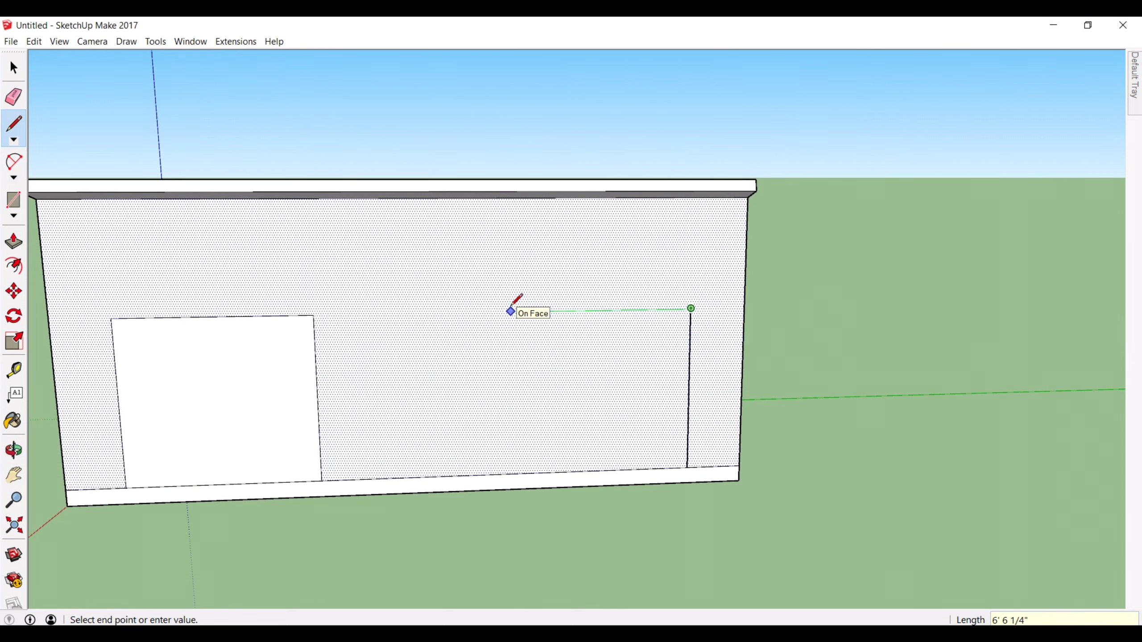
click(509, 474)
middle_drag(474, 416, 530, 373)
middle_drag(130, 344, 279, 348)
click(14, 242)
click(387, 400)
click(413, 420)
key(ctrl+z)
Step: Push both door outlines inward through the wall to cut the two door openings
click(429, 443)
click(418, 425)
middle_drag(854, 531, 650, 541)
click(715, 454)
click(726, 434)
Step: Draw a narrow rectangle 6 inches tall, centred above and between the doors, and erase its construction lines
middle_drag(451, 512, 591, 432)
scroll(591, 431, up, 3)
click(13, 123)
middle_drag(534, 460, 386, 265)
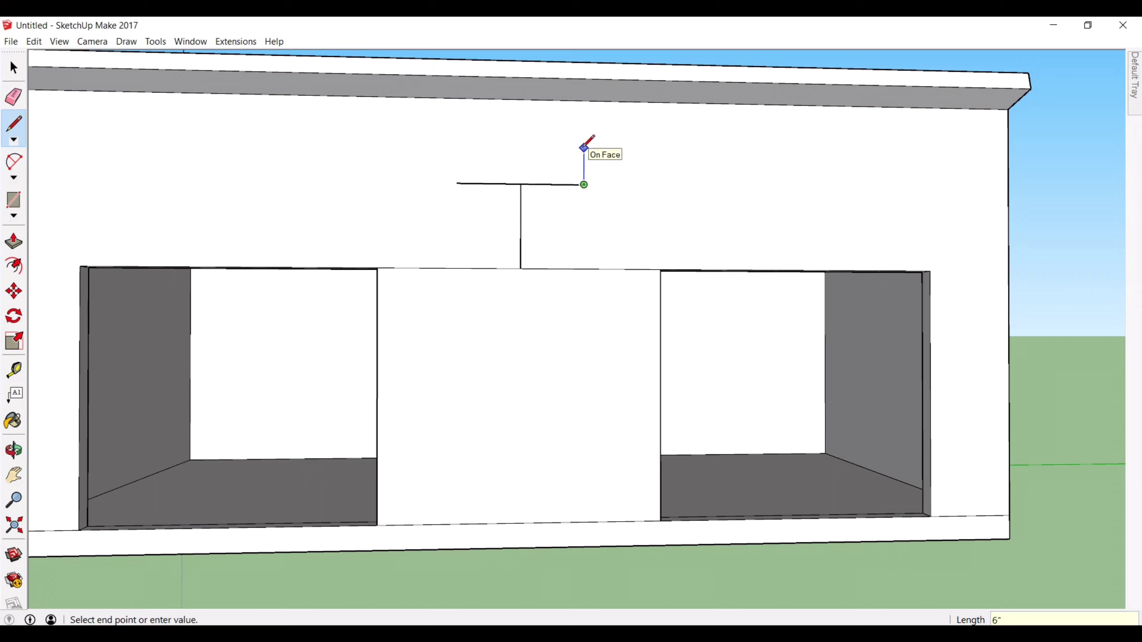
click(13, 98)
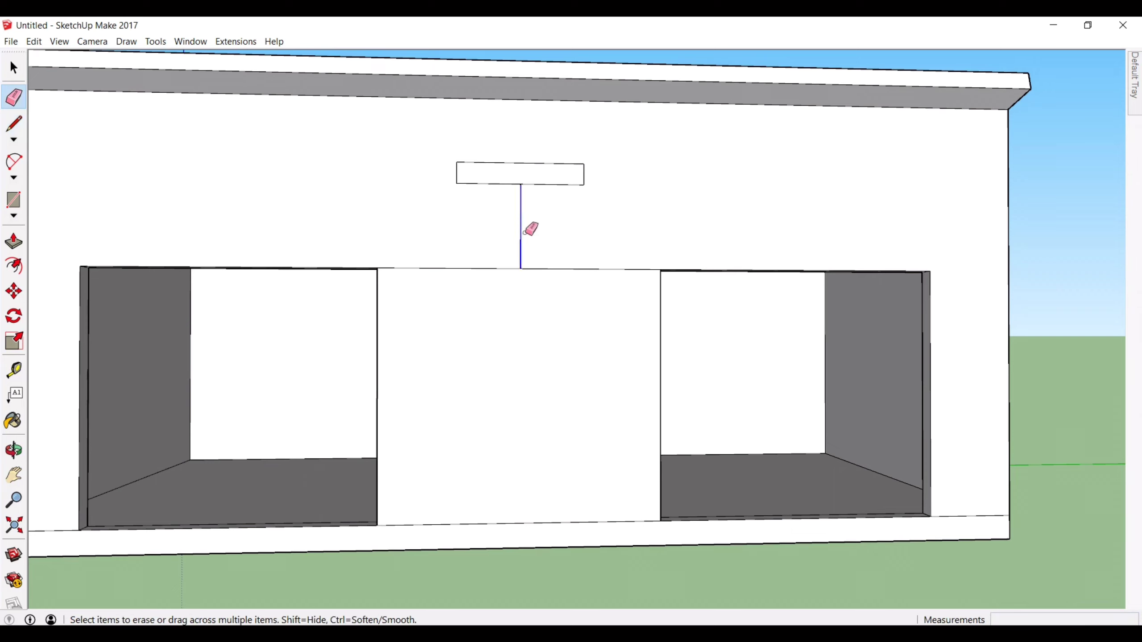
Step: Push the narrow rectangle above the doors inward into the wall
click(13, 242)
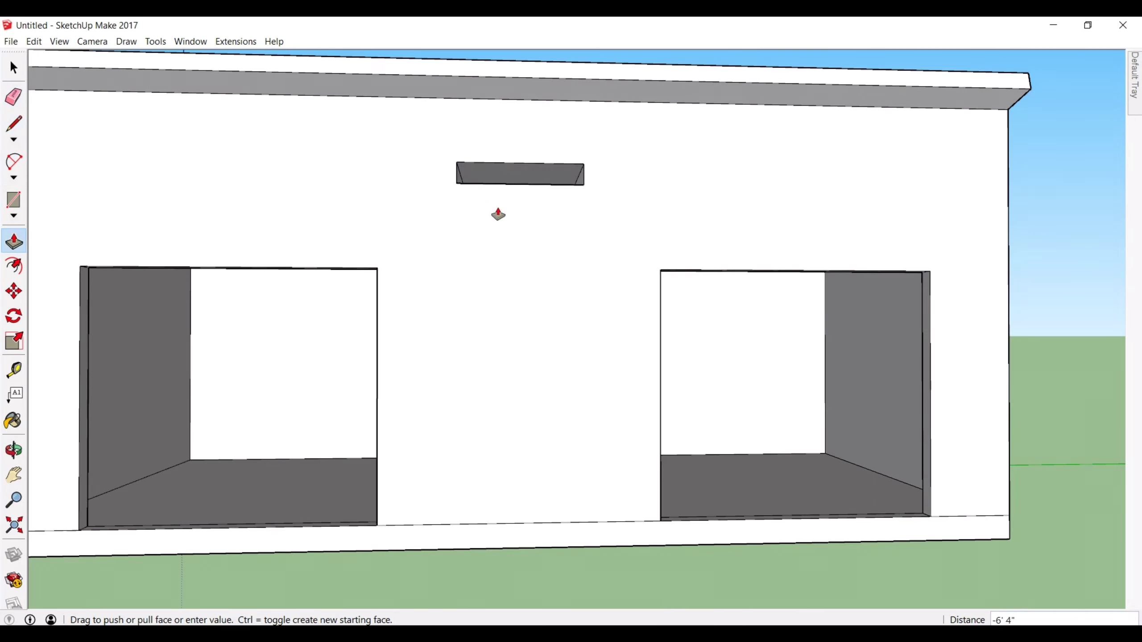
middle_drag(498, 214, 717, 268)
click(596, 197)
Step: Draw a line about 8' 8" long across the underside of the roof from the end wall's upper inner corner
middle_drag(490, 367, 451, 362)
scroll(495, 342, up, 8)
mouse_move(577, 298)
middle_down()
mouse_move(805, 344)
mouse_move(721, 369)
middle_up()
key(l)
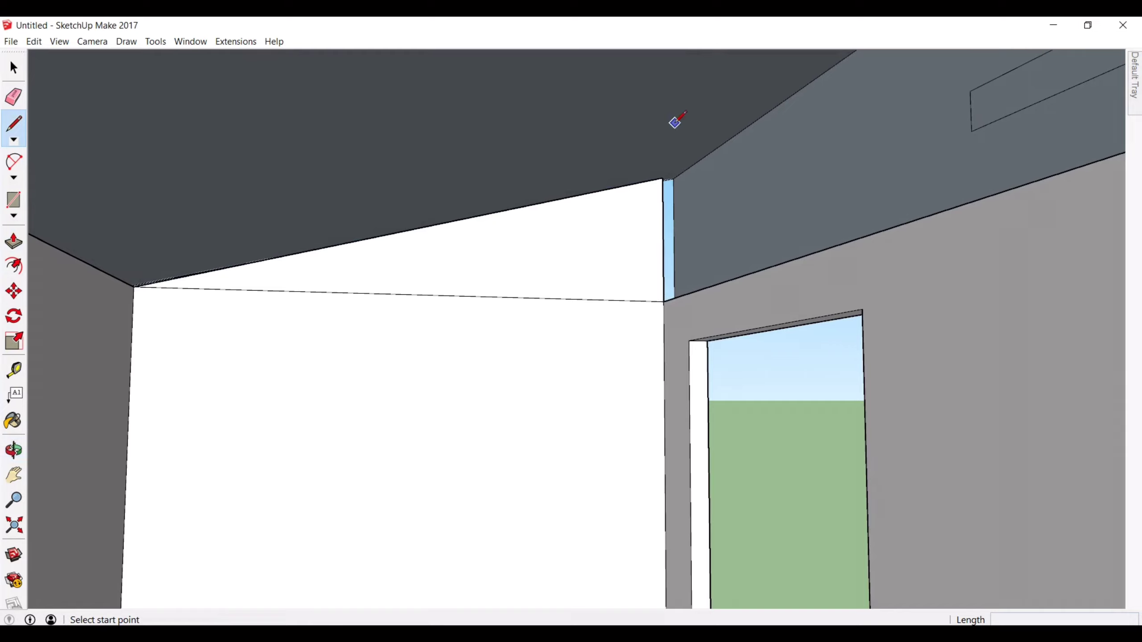
click(662, 180)
middle_drag(830, 161, 656, 392)
scroll(629, 407, up, 5)
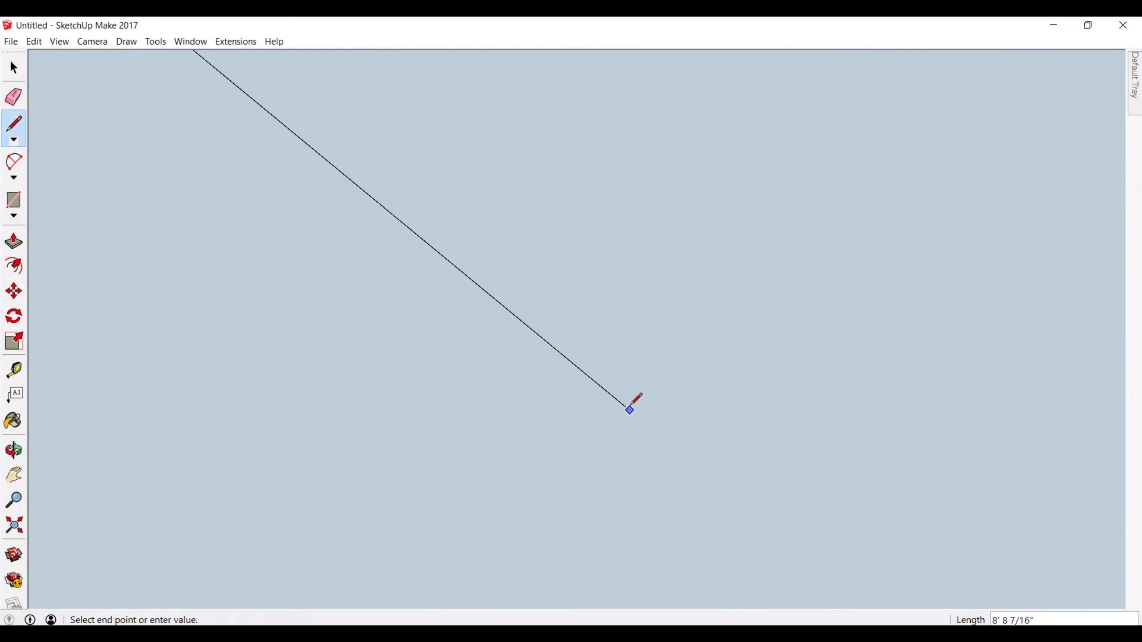
click(629, 408)
scroll(631, 395, down, 8)
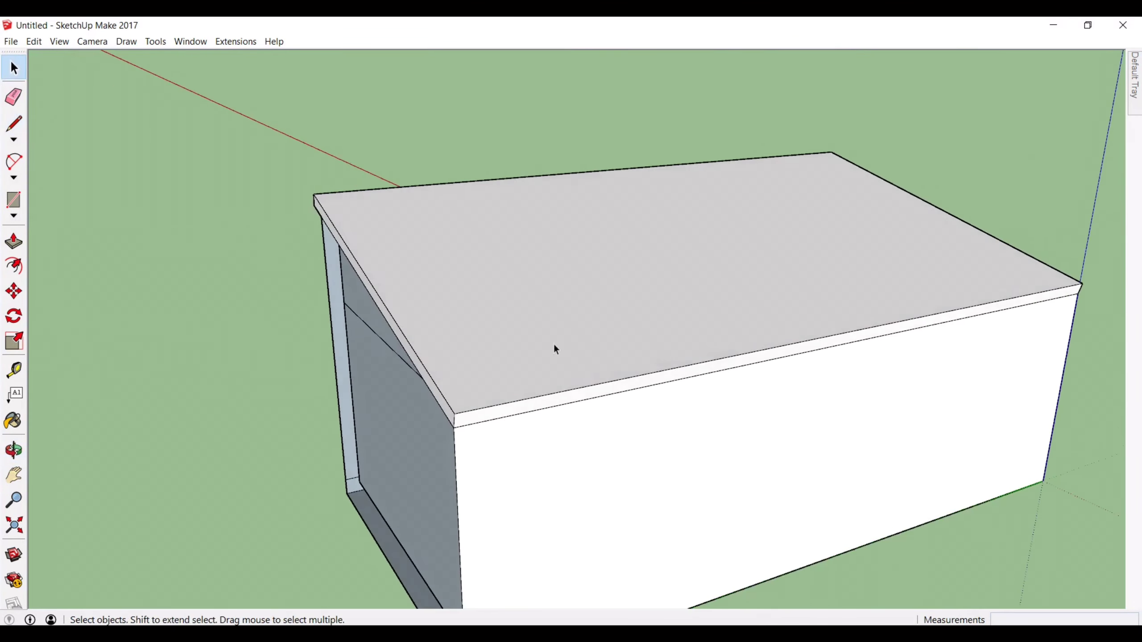
Step: Delete the top face of the sloped roof
click(553, 342)
key(Delete)
middle_drag(629, 352, 264, 298)
scroll(551, 144, up, 7)
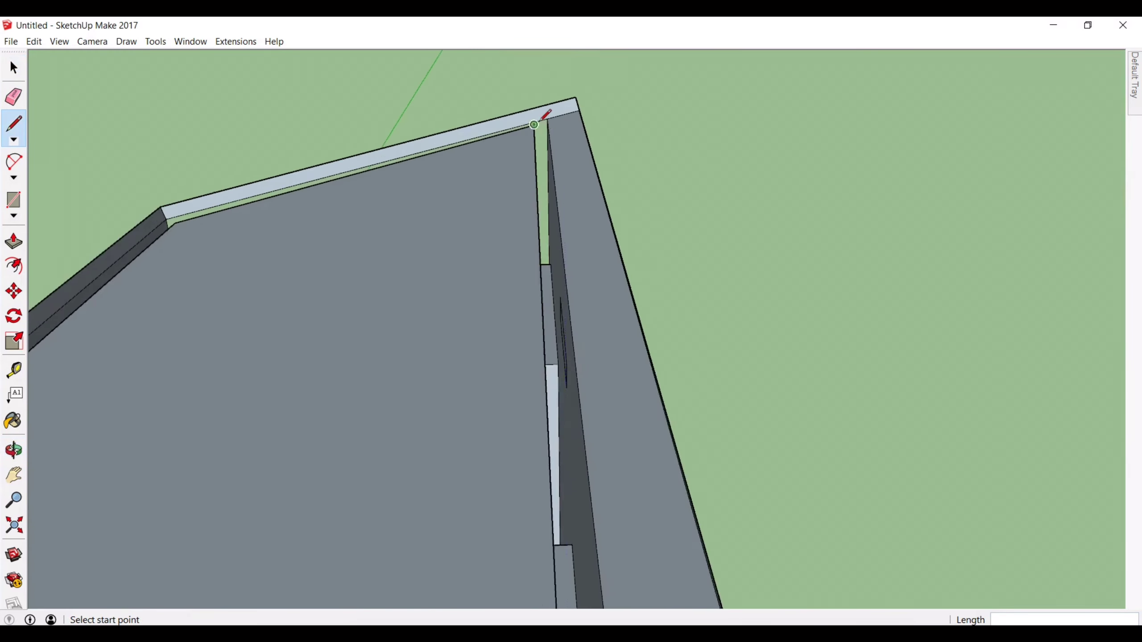
Step: Draw short lines joining the roof's inner edge to the wall corners at both ends of the tall wall
middle_drag(576, 262, 472, 174)
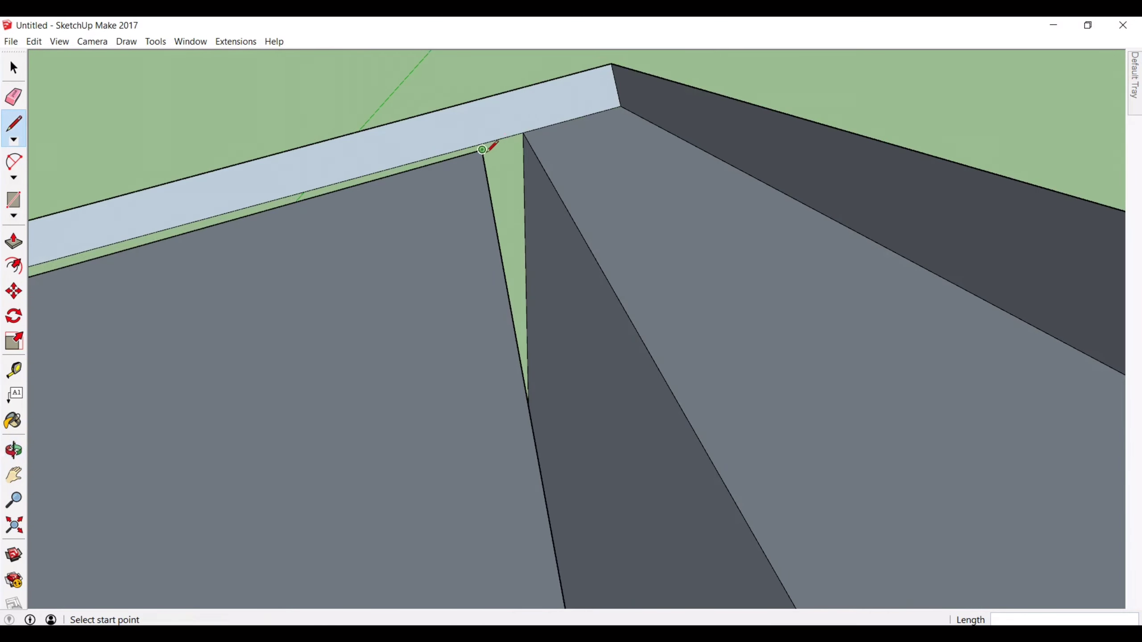
middle_drag(568, 271, 932, 339)
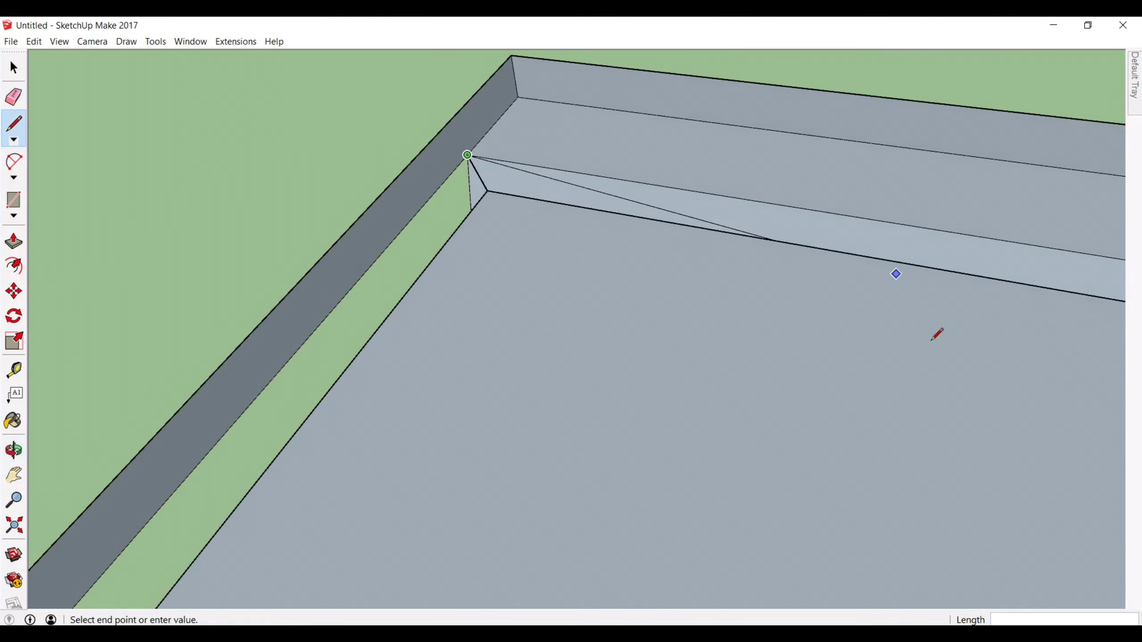
click(490, 190)
middle_drag(491, 189, 1024, 283)
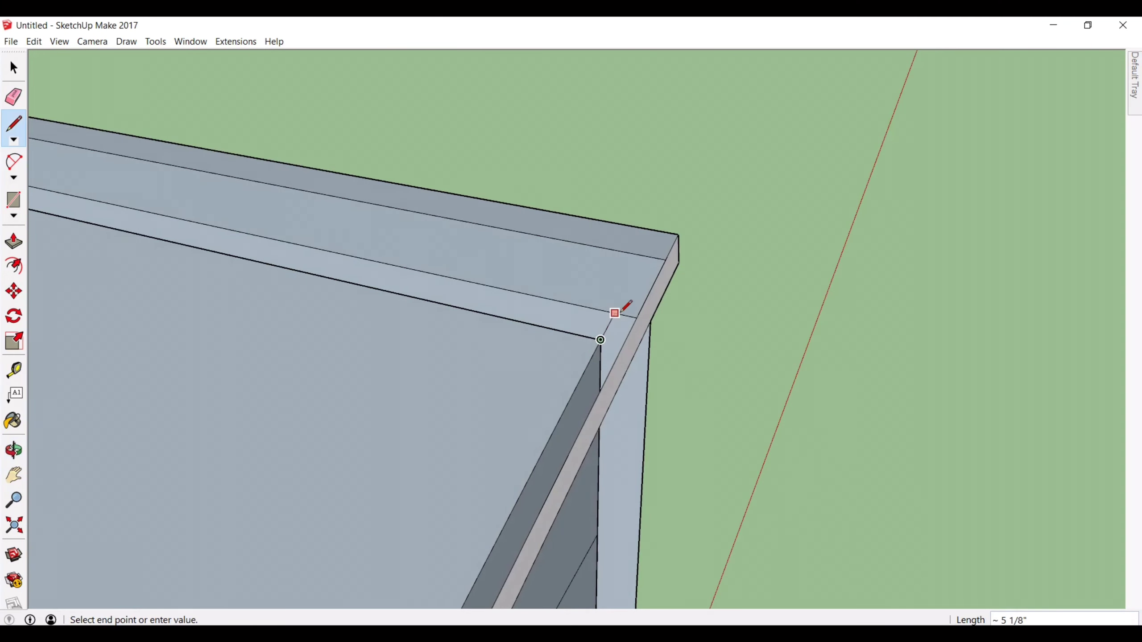
mouse_move(615, 312)
middle_down()
mouse_move(406, 409)
mouse_move(224, 127)
mouse_move(365, 212)
mouse_move(455, 140)
mouse_move(438, 321)
mouse_move(420, 248)
mouse_move(444, 260)
mouse_move(76, 236)
middle_up()
key(l)
middle_drag(316, 229, 925, 459)
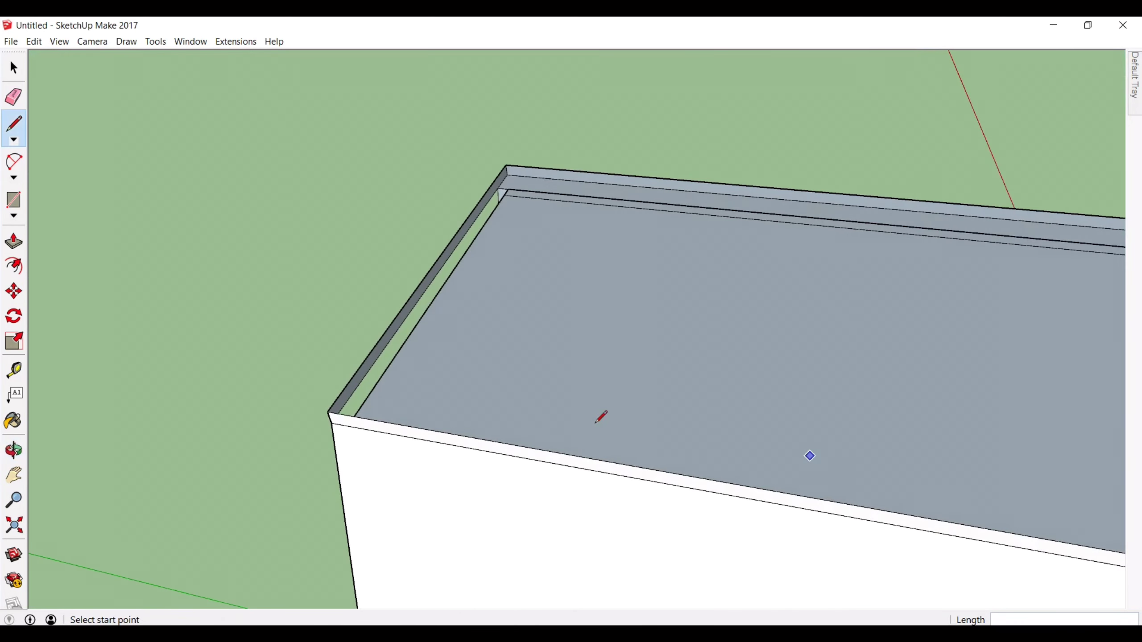
Step: Hide the large lower face of the roof to expose the building's interior
key(o)
drag(602, 413, 719, 374)
middle_drag(719, 374, 648, 412)
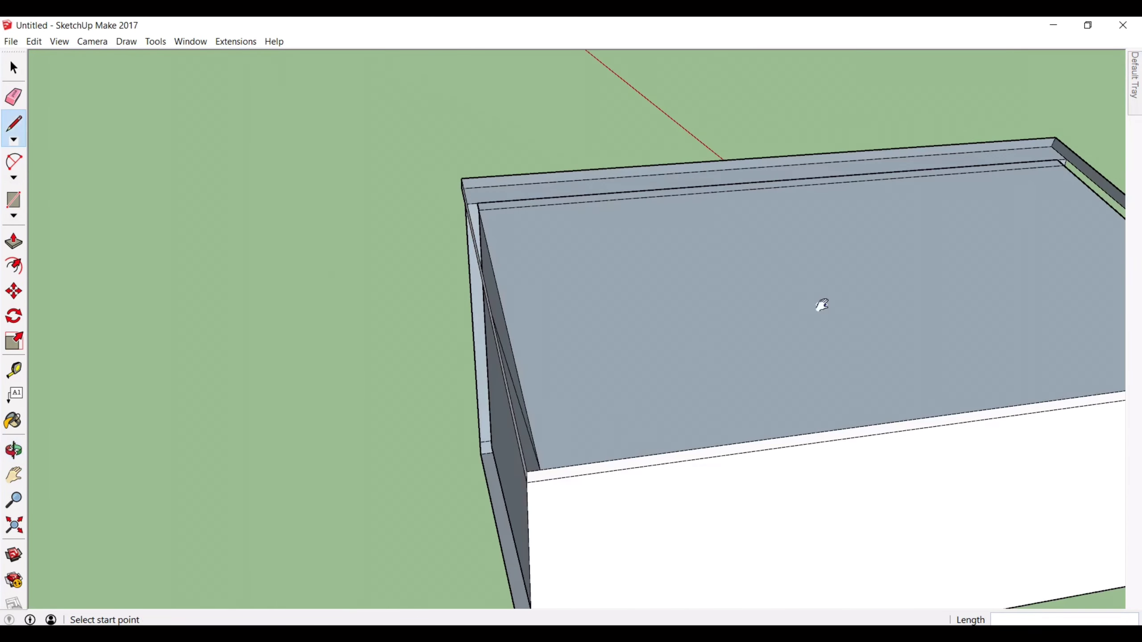
shift+middle_drag(816, 313, 158, 310)
click(23, 76)
click(423, 400)
right_click(419, 396)
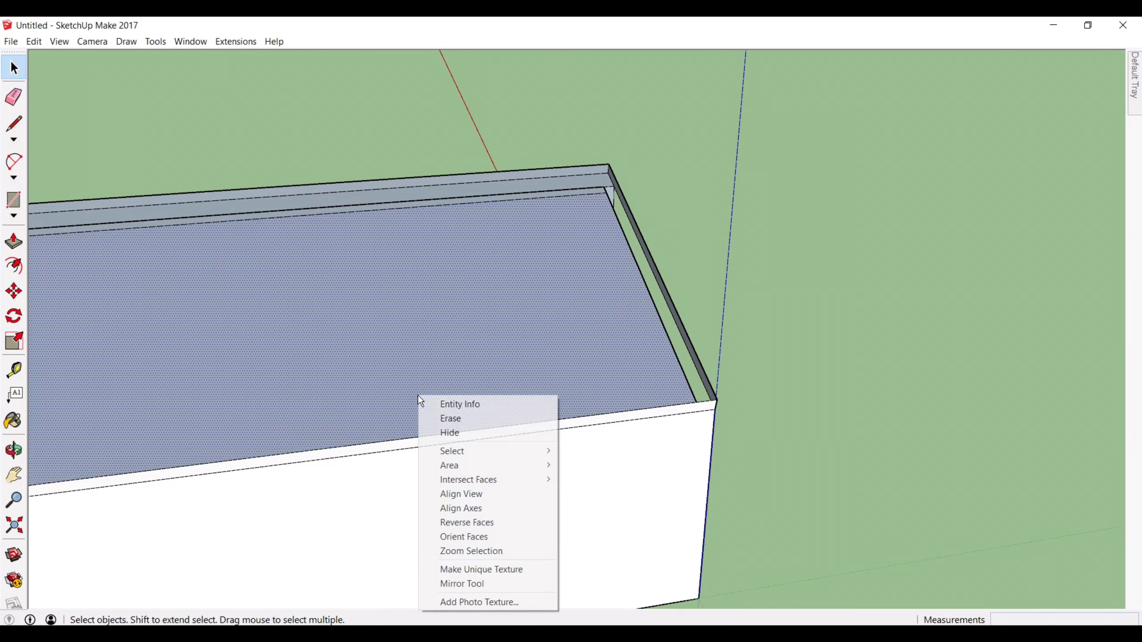
click(450, 432)
Step: Push the narrow rectangle above the doors all the way through the wall to cut its opening
scroll(162, 312, up, 3)
middle_drag(164, 313, 130, 163)
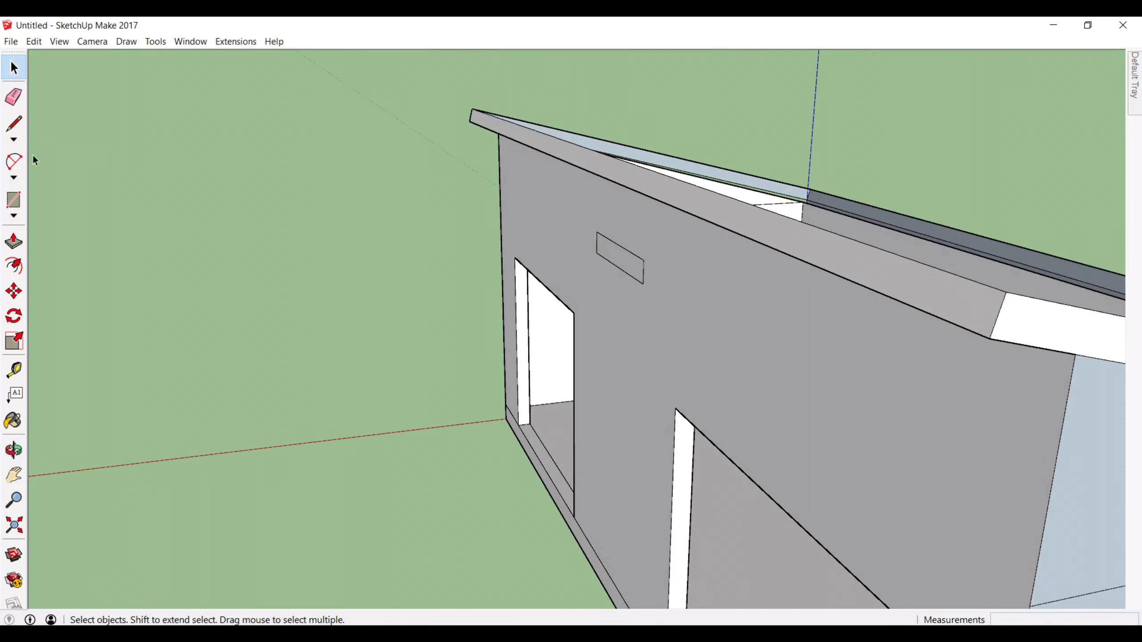
click(12, 246)
drag(618, 264, 626, 270)
middle_drag(635, 279, 746, 263)
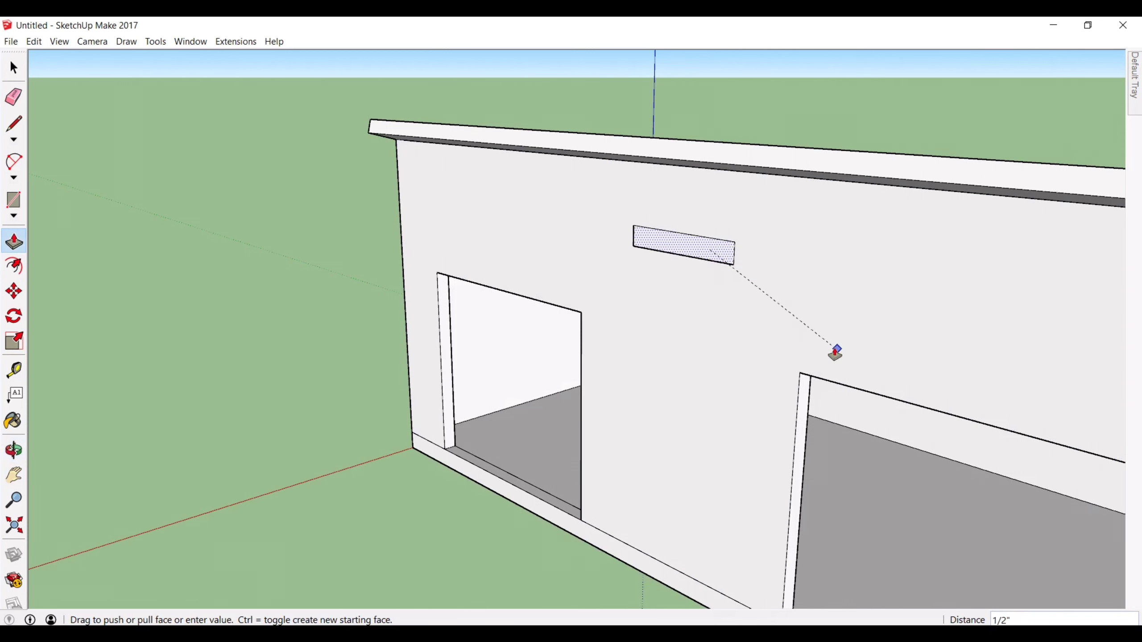
middle_drag(743, 342, 374, 279)
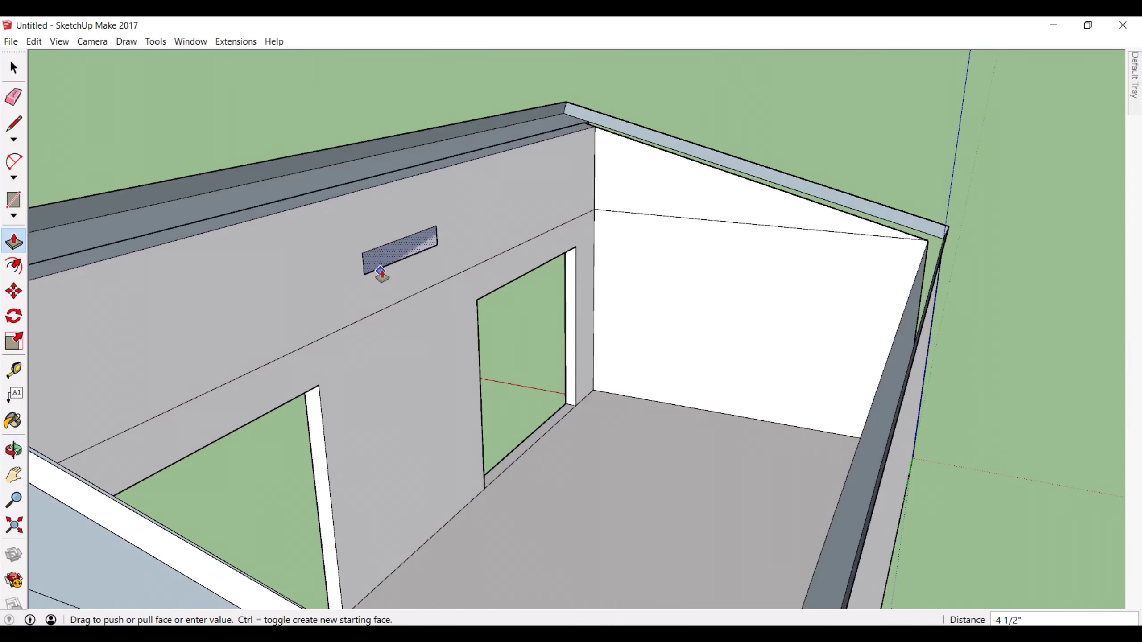
click(355, 300)
Step: Draw a window outline centred on the end wall, reaching 1.5' above and below its midline, and erase the construction lines inside it
middle_drag(502, 334, 759, 299)
middle_drag(588, 312, 284, 320)
click(13, 123)
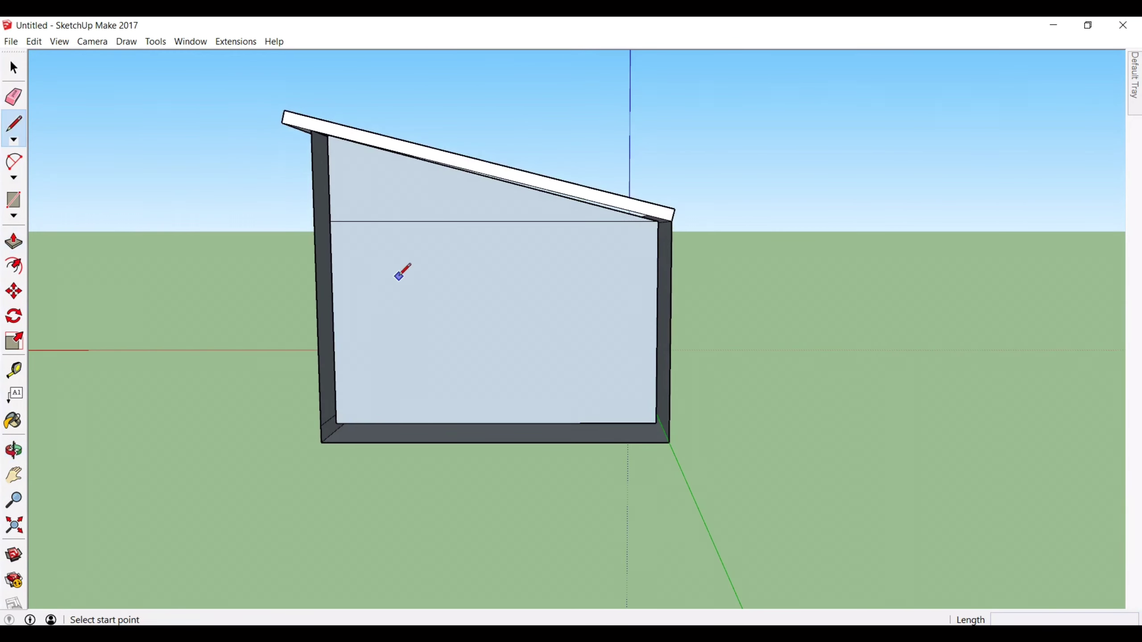
scroll(405, 315, up, 2)
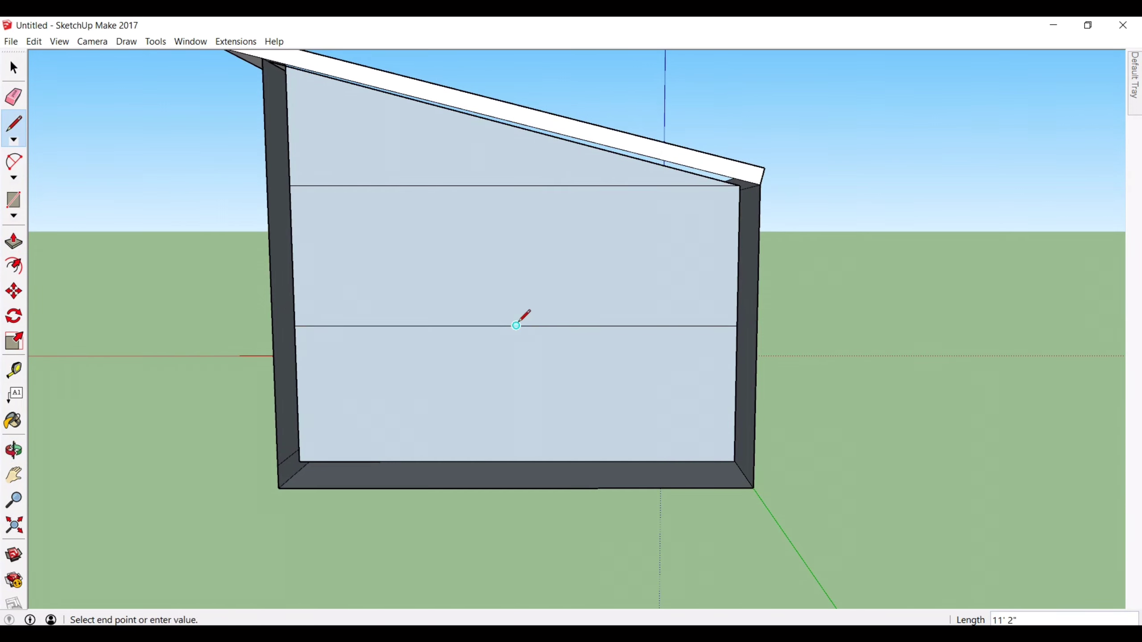
mouse_move(522, 215)
middle_down()
mouse_move(522, 273)
mouse_move(634, 235)
middle_up()
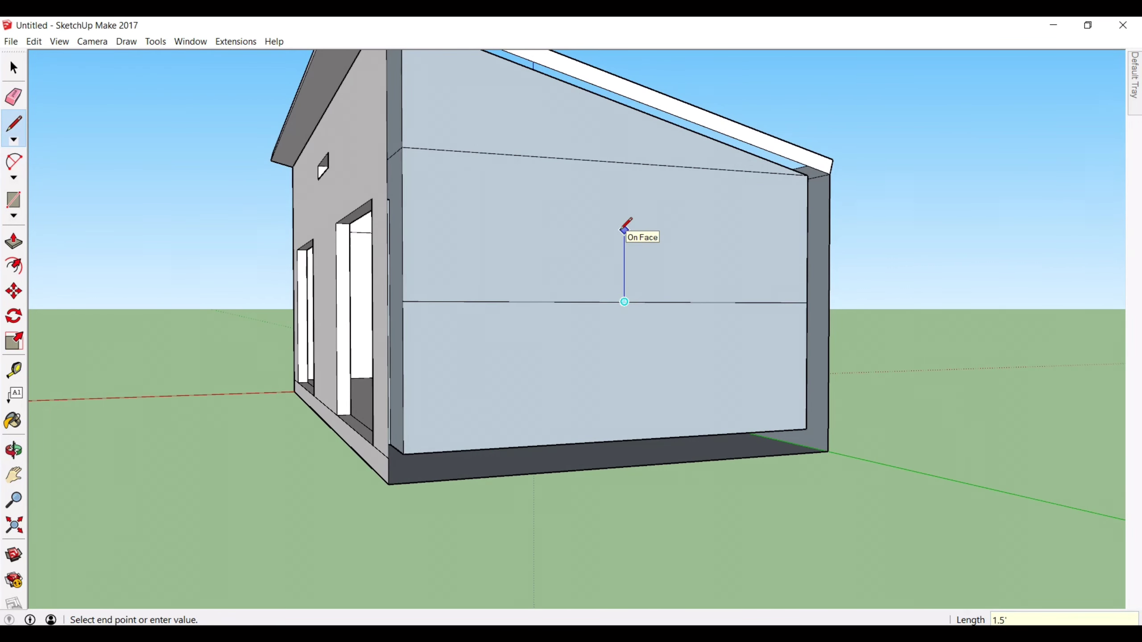
key(XF86AudioLowerVolume)
key(XF86AudioLowerVolume)
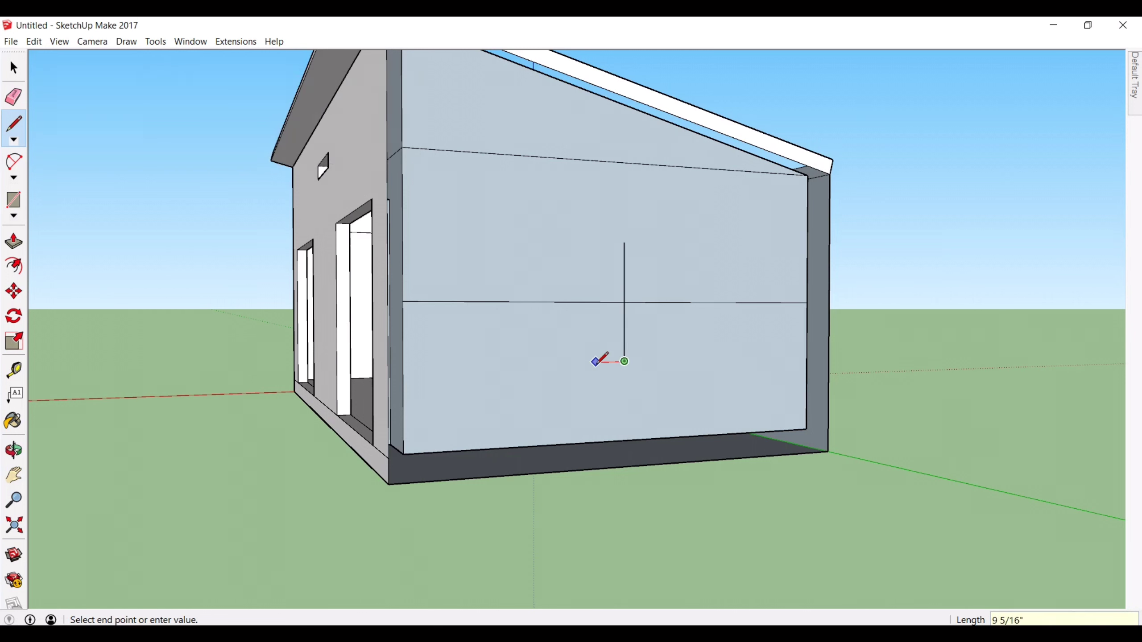
middle_drag(596, 362, 534, 368)
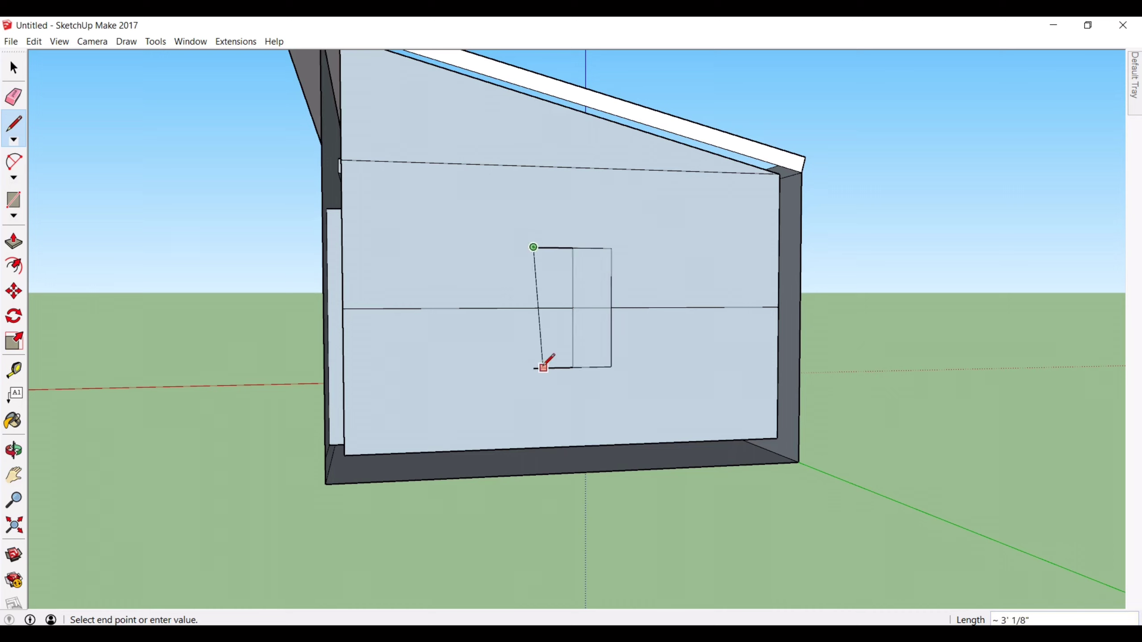
click(14, 97)
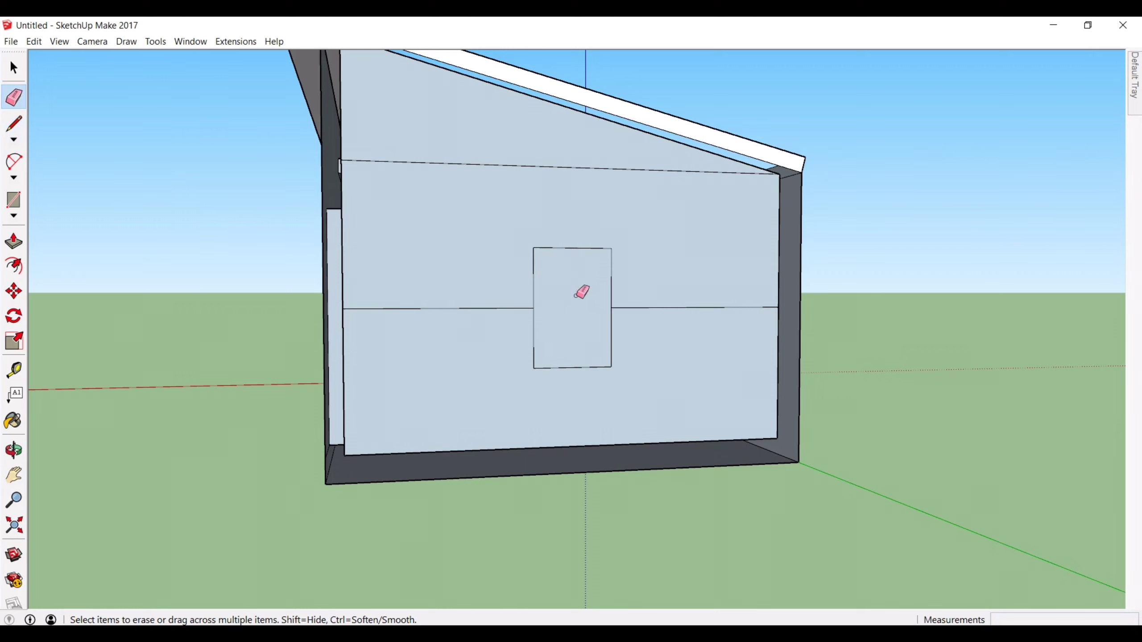
Step: Try to push the window outline through the end wall
click(13, 241)
click(588, 339)
middle_drag(468, 325, 836, 378)
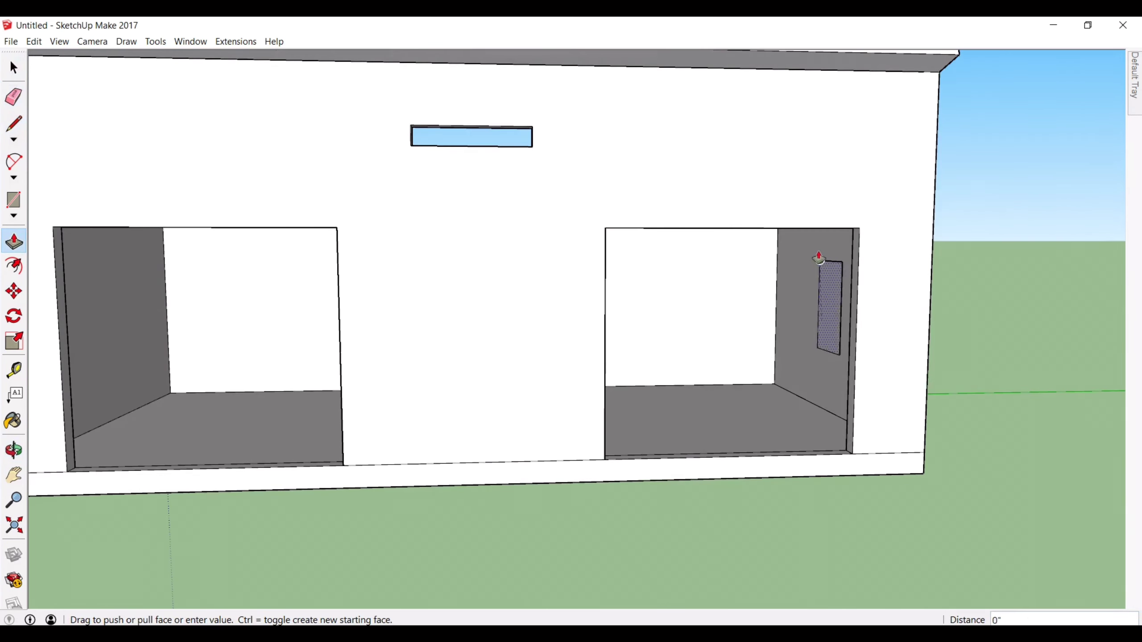
scroll(819, 257, up, 6)
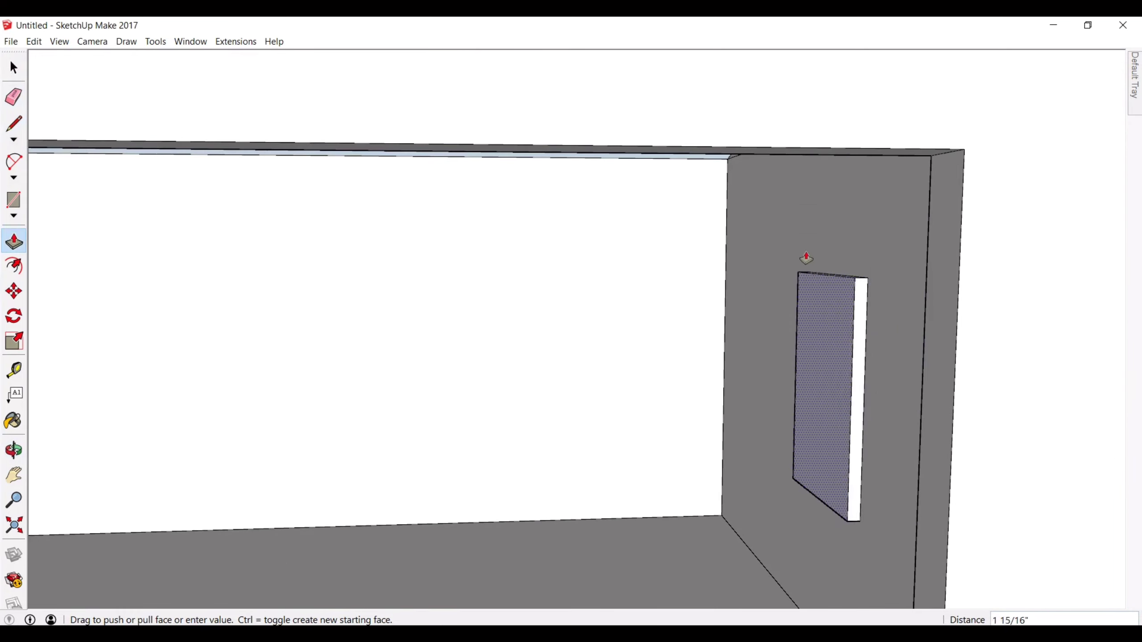
key(Escape)
Step: Delete the face inside the window outline and undo the deletion
middle_drag(842, 432, 405, 439)
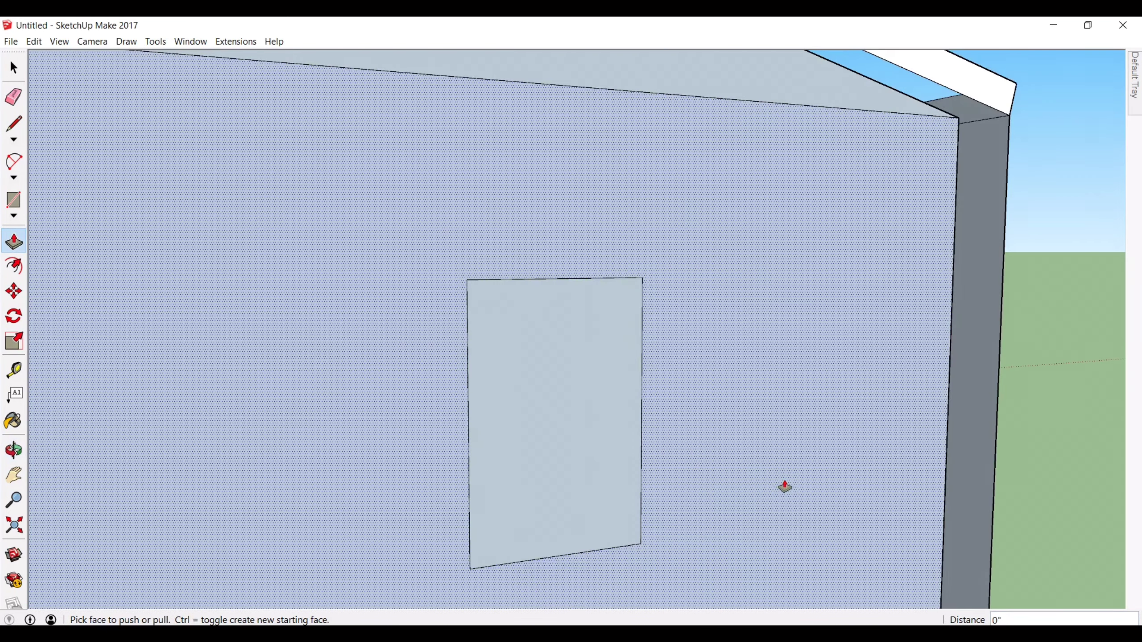
key(space)
click(575, 428)
key(Delete)
middle_drag(576, 429, 473, 463)
key(ctrl+z)
Step: Undo and redo the recent edits while checking the window face from both sides of the end wall
middle_drag(223, 427, 818, 453)
scroll(1094, 423, up, 4)
middle_drag(922, 450, 823, 334)
key(space)
click(695, 295)
middle_drag(705, 354, 377, 341)
key(ctrl+z)
key(ctrl+z)
key(ctrl+y)
key(ctrl+y)
key(ctrl+y)
key(ctrl+y)
key(ctrl+y)
scroll(454, 340, down, 3)
Step: Turn on Layers in the Default Tray
click(201, 41)
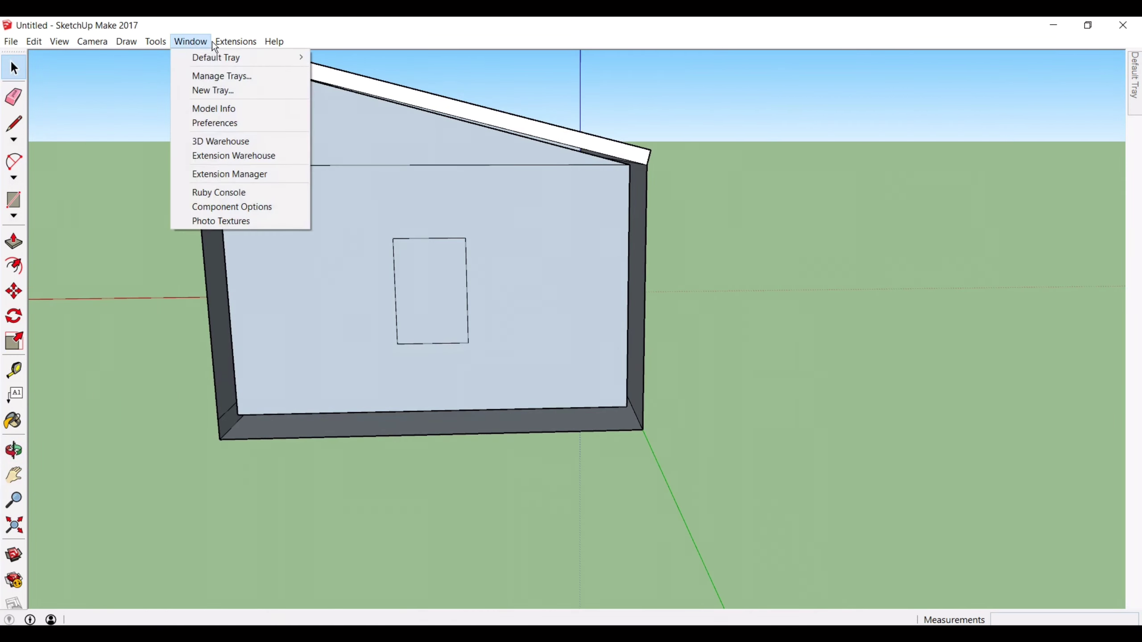
mouse_move(70, 45)
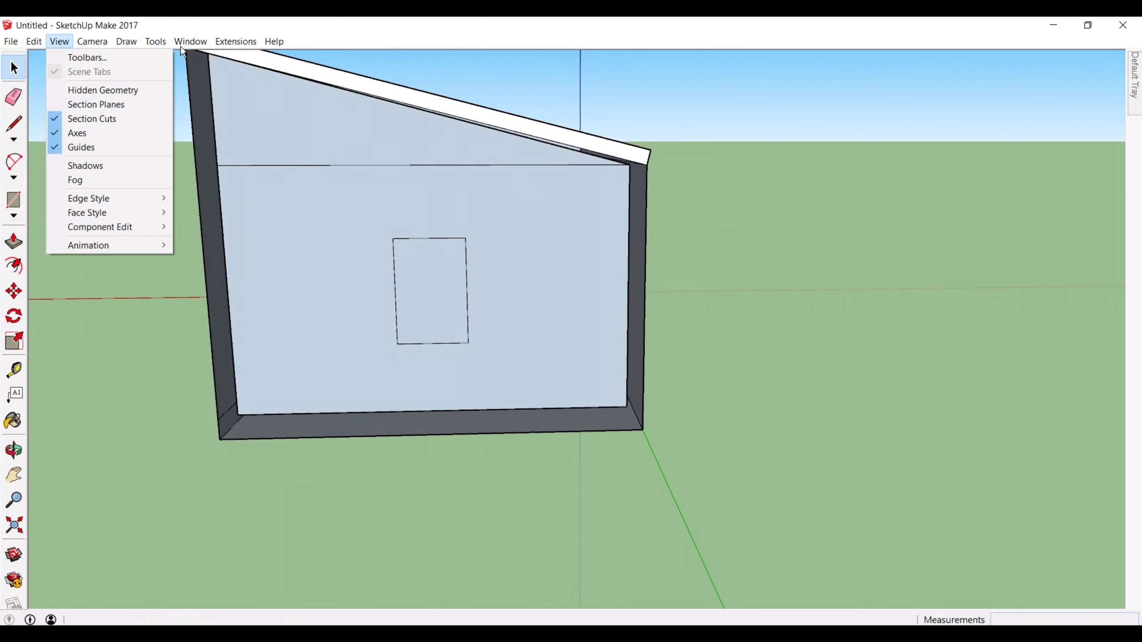
mouse_move(180, 42)
mouse_move(211, 59)
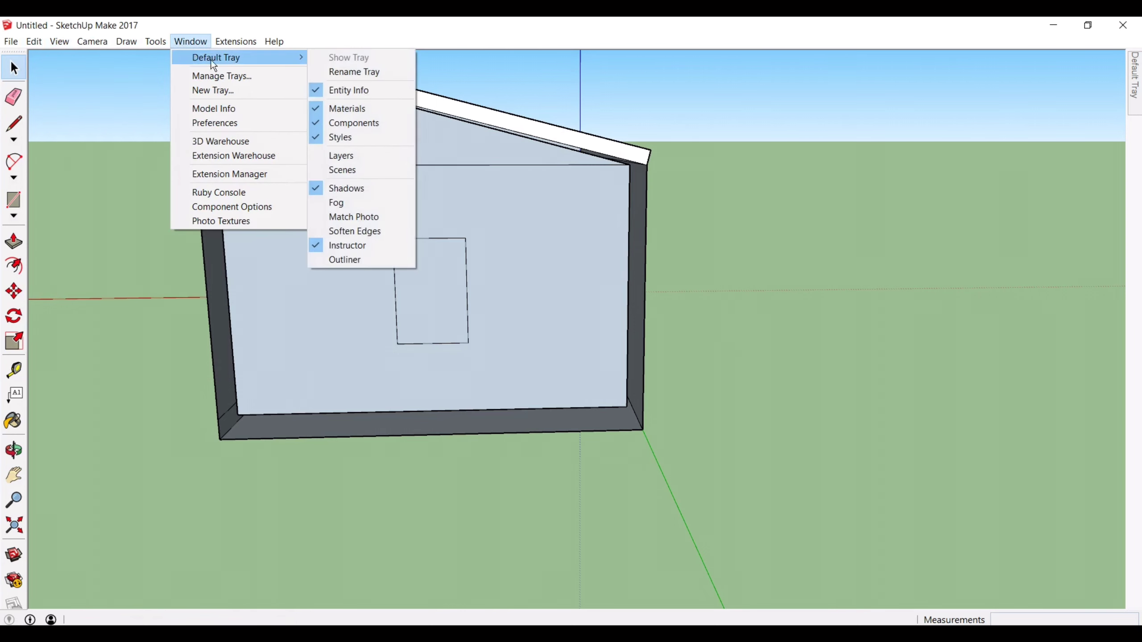
click(372, 158)
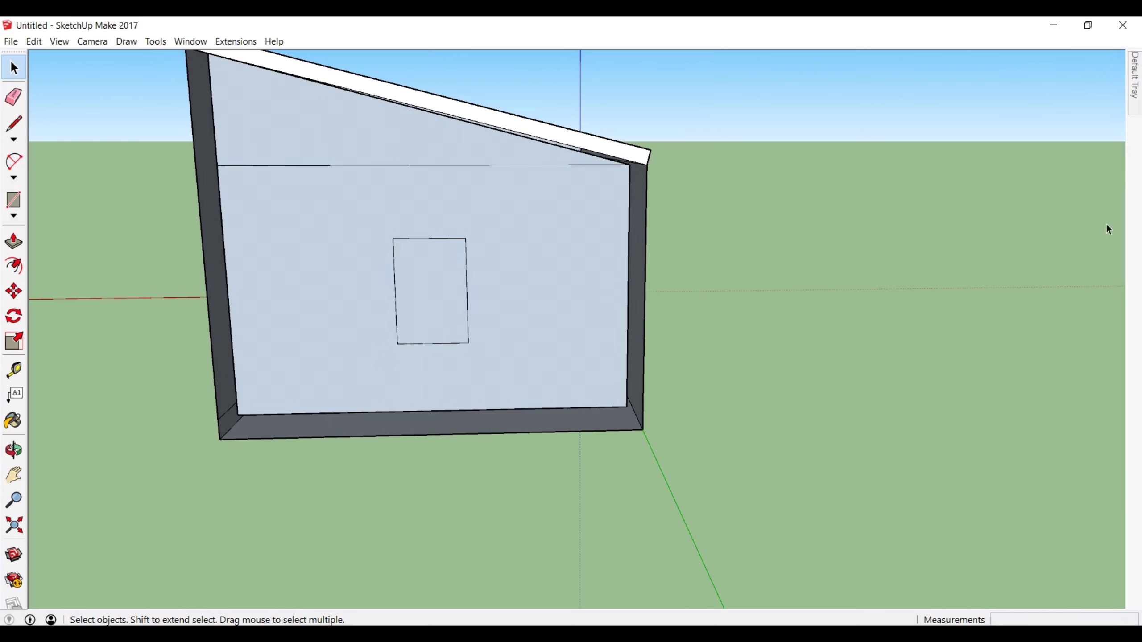
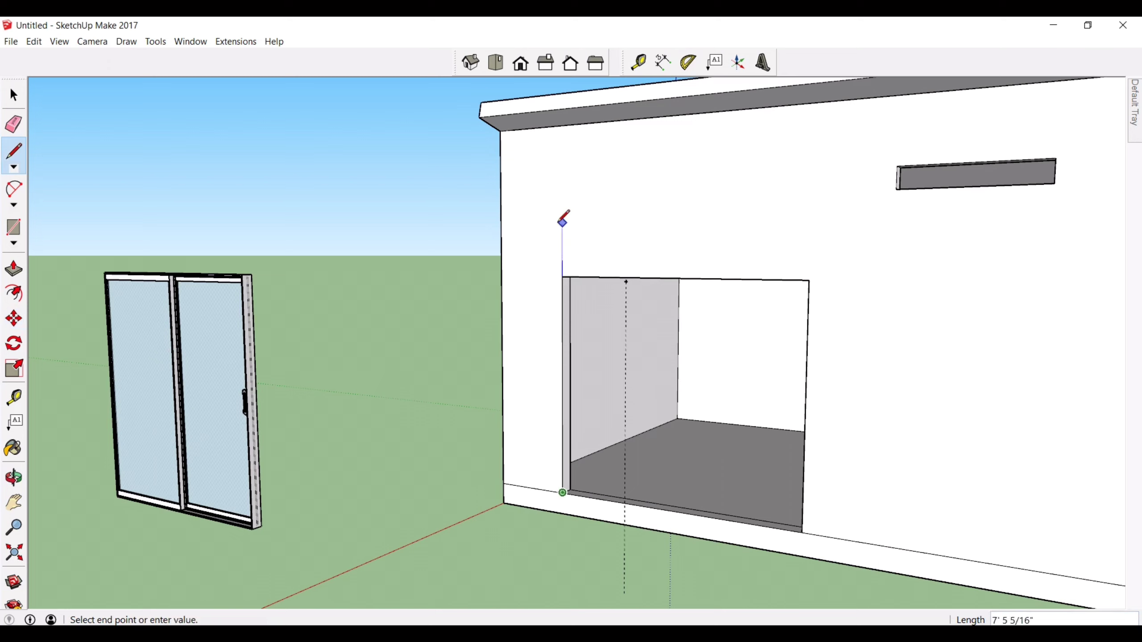
Step: Draw a new door outline 6' 8" tall over the door opening nearest the origin and erase the old outline's lines
click(562, 251)
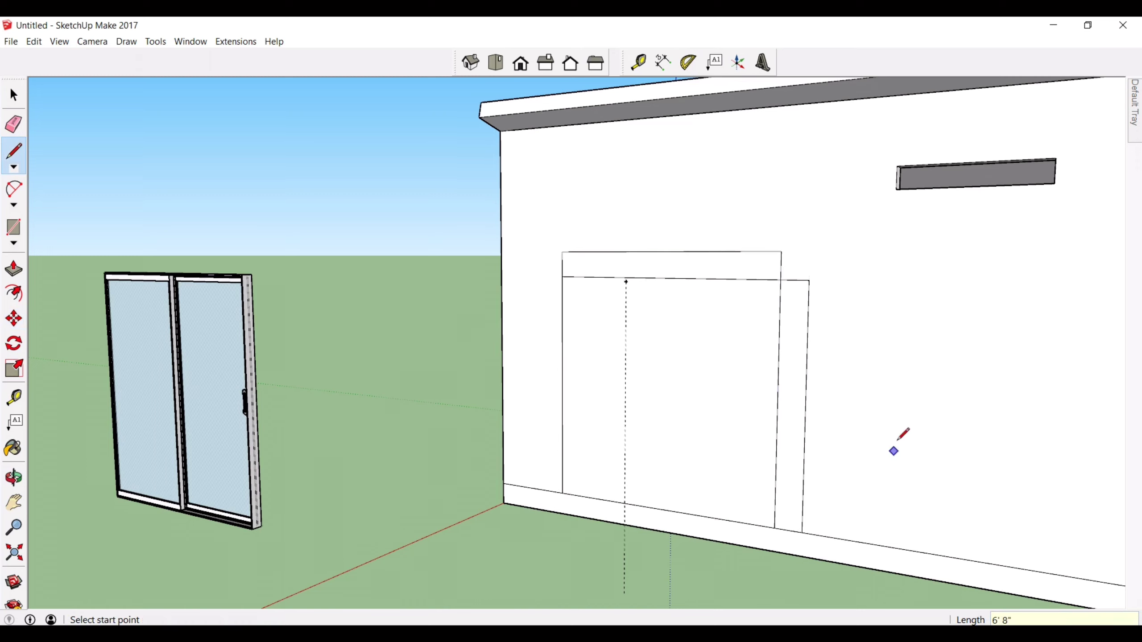
click(22, 133)
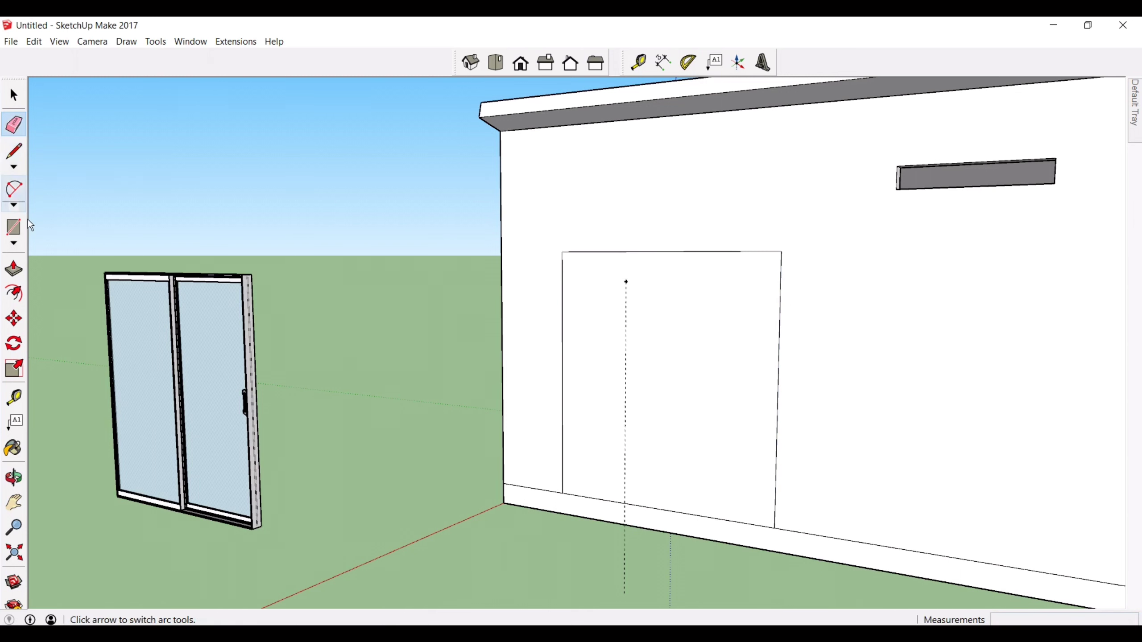
Step: Push the new door outline 5" inward and delete the leftover faces to clear the opening
key(p)
click(607, 367)
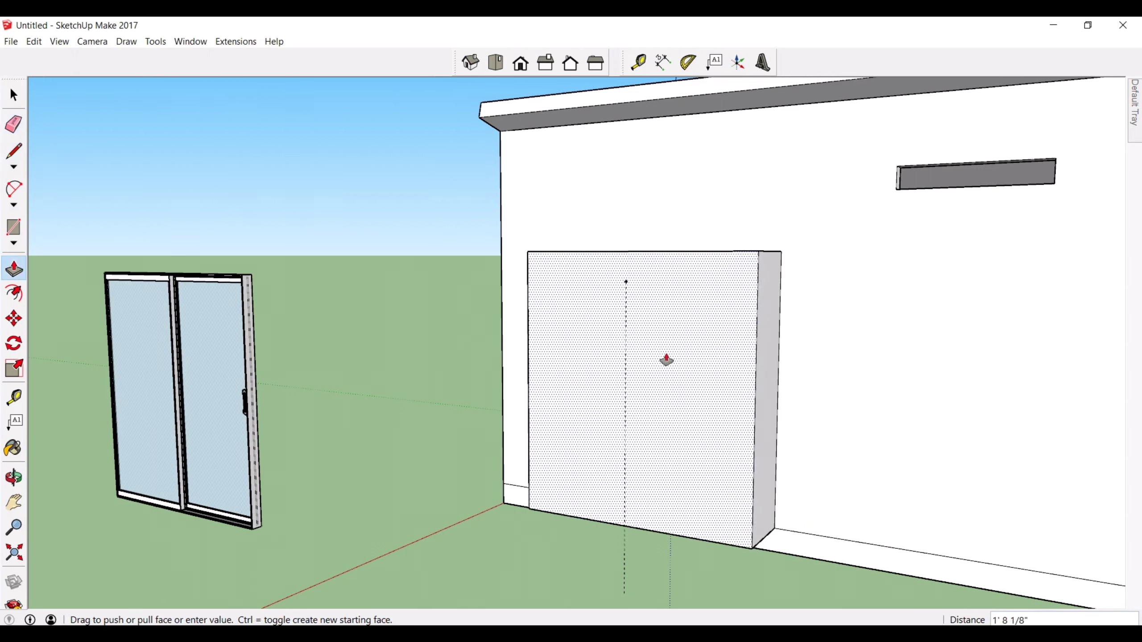
click(729, 263)
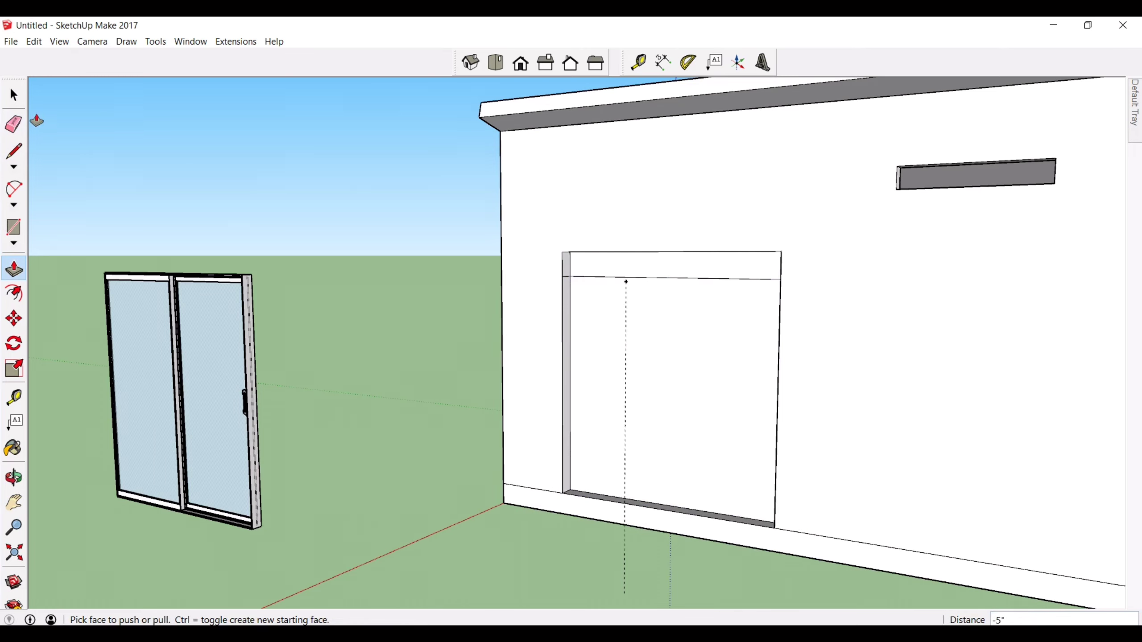
click(671, 354)
key(Delete)
middle_drag(674, 322, 438, 403)
click(643, 264)
key(Delete)
Step: Draw a new door outline 80" tall and 6' wide over the door opening farther from the origin and erase the old outline's outer lines
shift+middle_drag(250, 362, 427, 320)
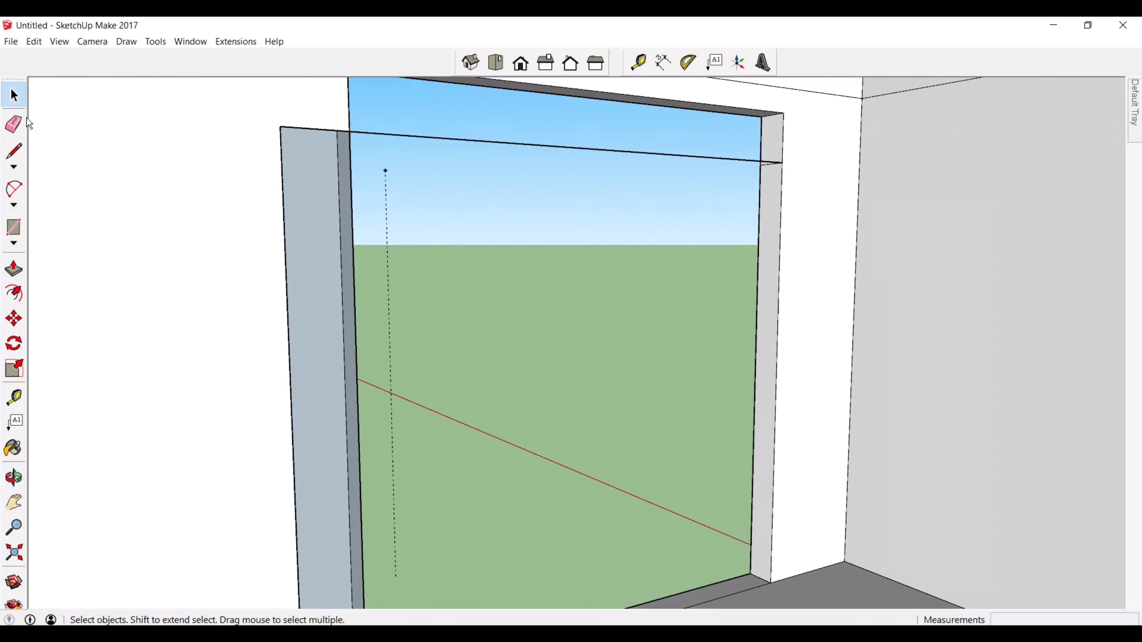
middle_drag(454, 163, 491, 409)
scroll(492, 409, down, 10)
middle_drag(357, 432, 643, 516)
scroll(558, 404, up, 4)
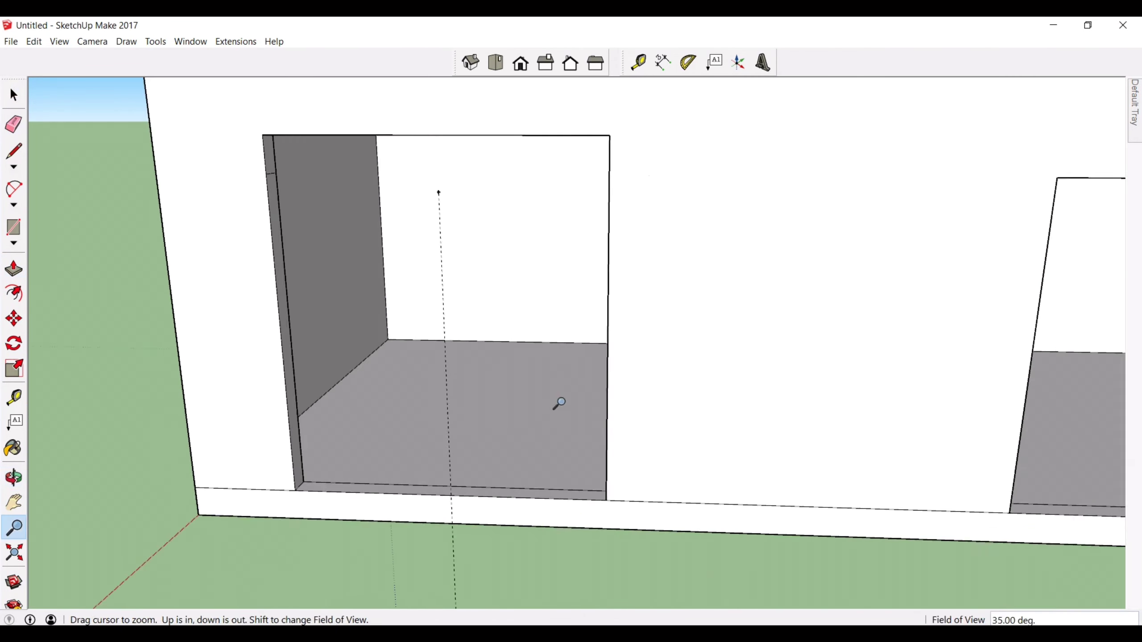
middle_drag(558, 405, 598, 344)
shift+middle_drag(629, 334, 219, 377)
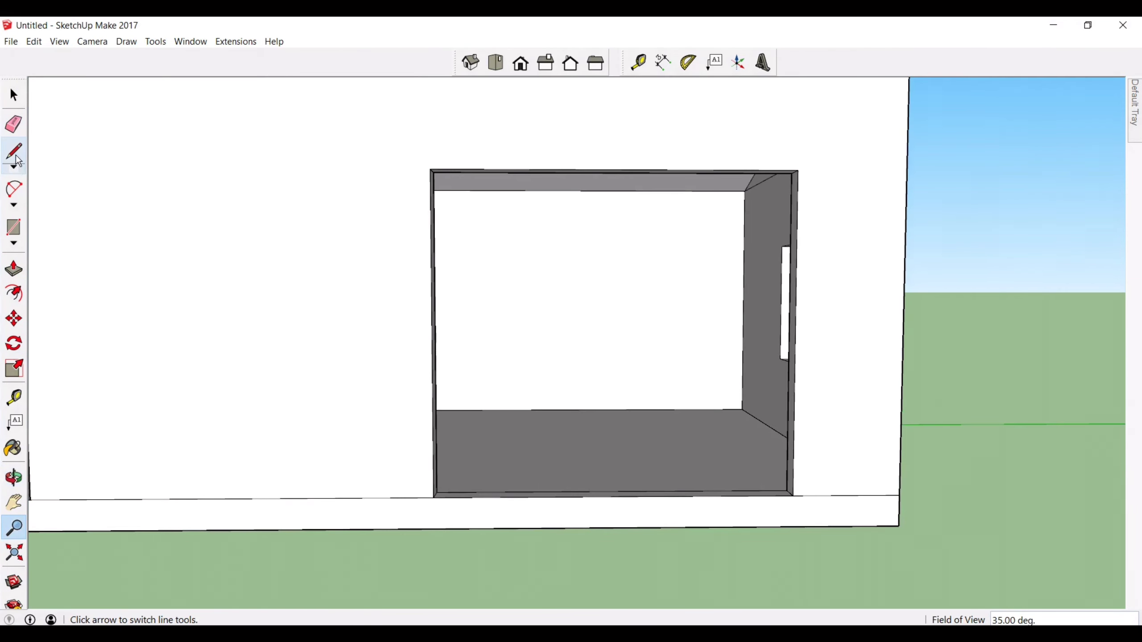
click(13, 153)
middle_drag(737, 481, 688, 506)
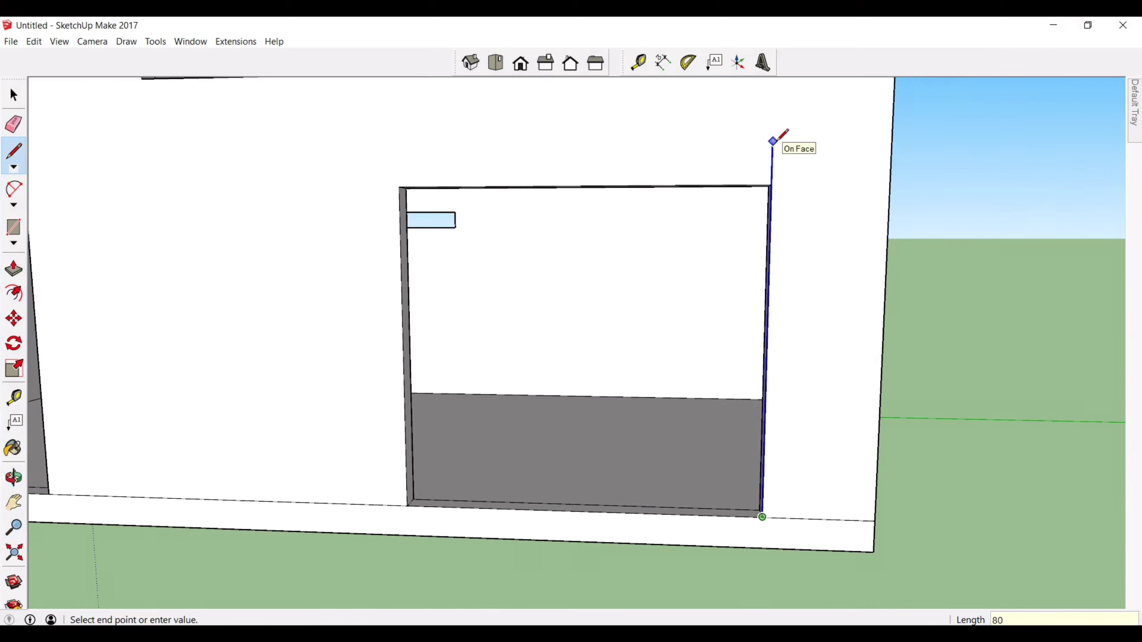
key(Return)
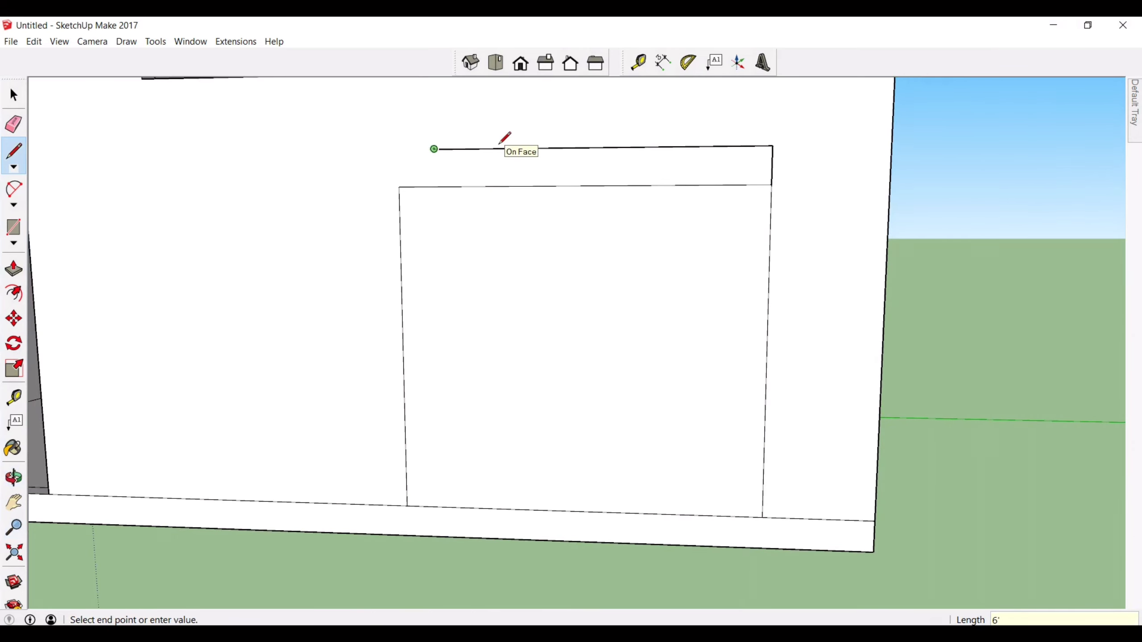
click(9, 121)
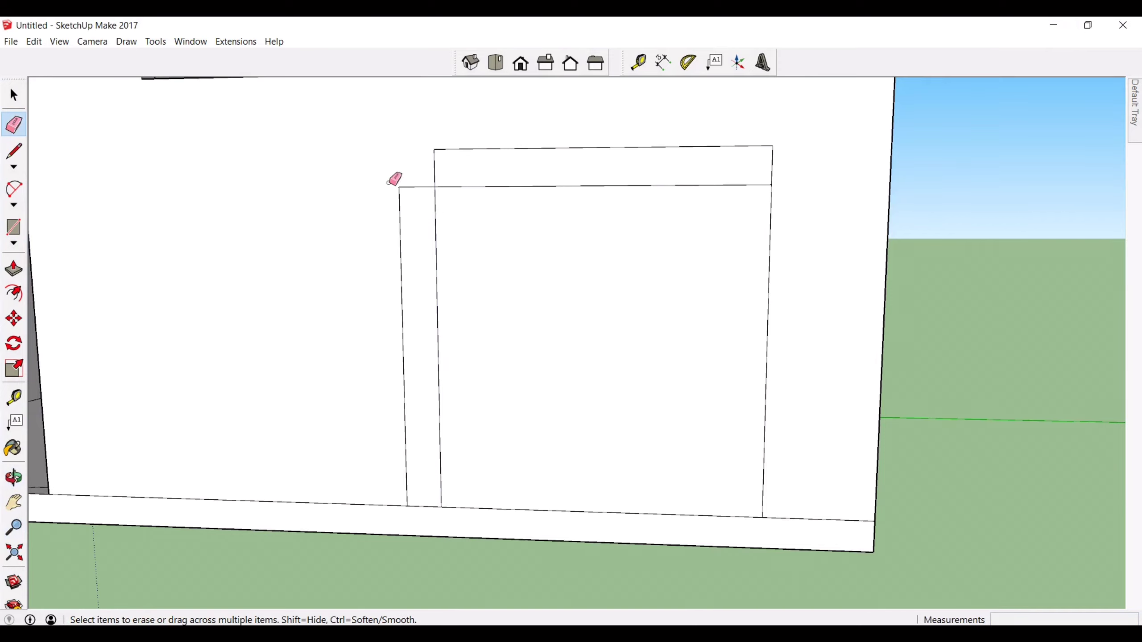
Step: Push the far door outline 5" inward, then delete the leftover faces and stray lines to clear the opening
click(13, 269)
click(580, 391)
text(4)
key(Return)
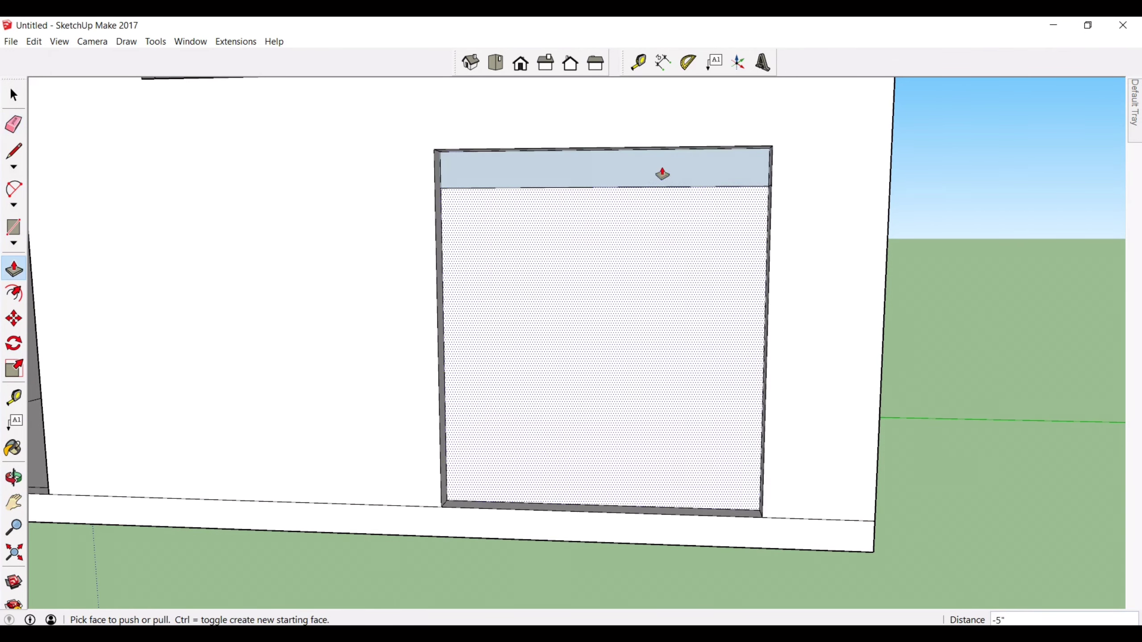
click(13, 95)
click(552, 269)
key(Delete)
mouse_move(552, 269)
middle_down()
mouse_move(378, 227)
mouse_move(379, 193)
middle_up()
click(12, 125)
middle_drag(453, 194, 456, 257)
click(443, 195)
Step: Patch the gaps in the interior wall face beside the resized door openings with rectangles
mouse_move(415, 308)
middle_down()
mouse_move(787, 324)
mouse_move(940, 392)
middle_up()
scroll(941, 395, up, 6)
mouse_move(812, 402)
middle_down()
mouse_move(542, 380)
mouse_move(1034, 508)
mouse_move(871, 509)
mouse_move(867, 369)
mouse_move(993, 413)
mouse_move(925, 341)
middle_up()
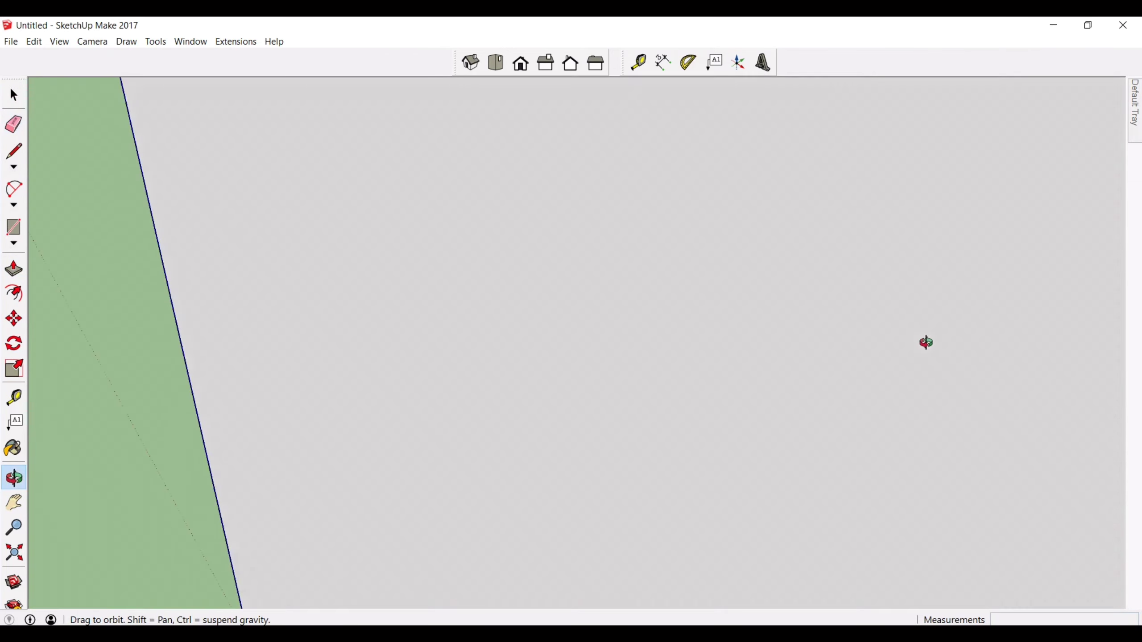
scroll(986, 374, down, 6)
middle_drag(1061, 382, 1012, 370)
shift+middle_drag(1011, 370, 431, 296)
scroll(918, 352, down, 4)
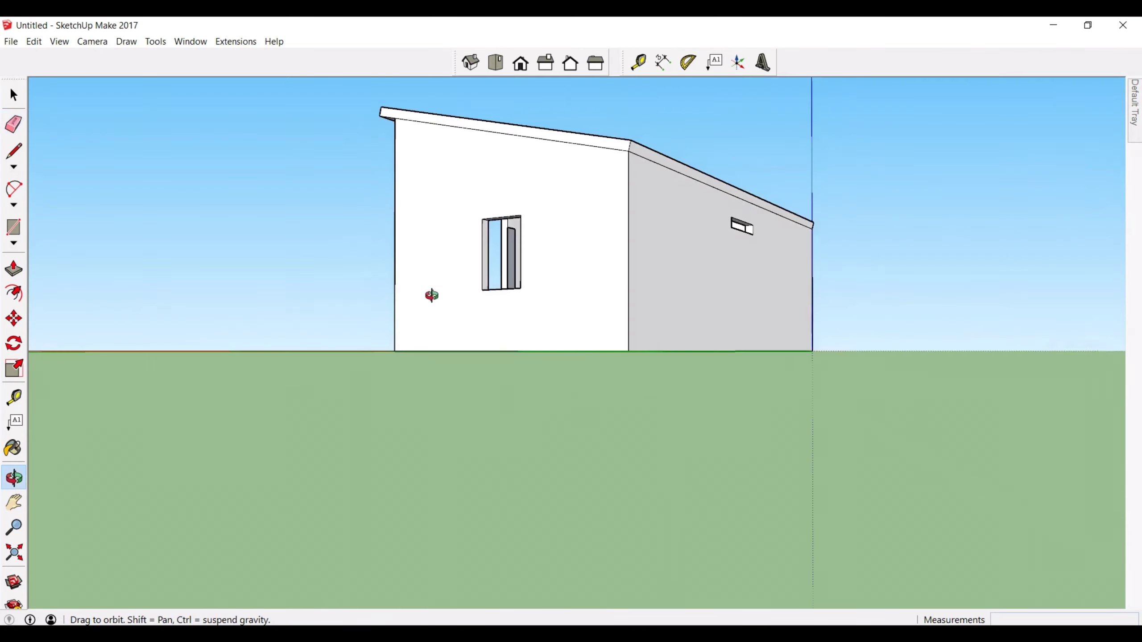
scroll(531, 259, up, 8)
middle_drag(566, 260, 505, 306)
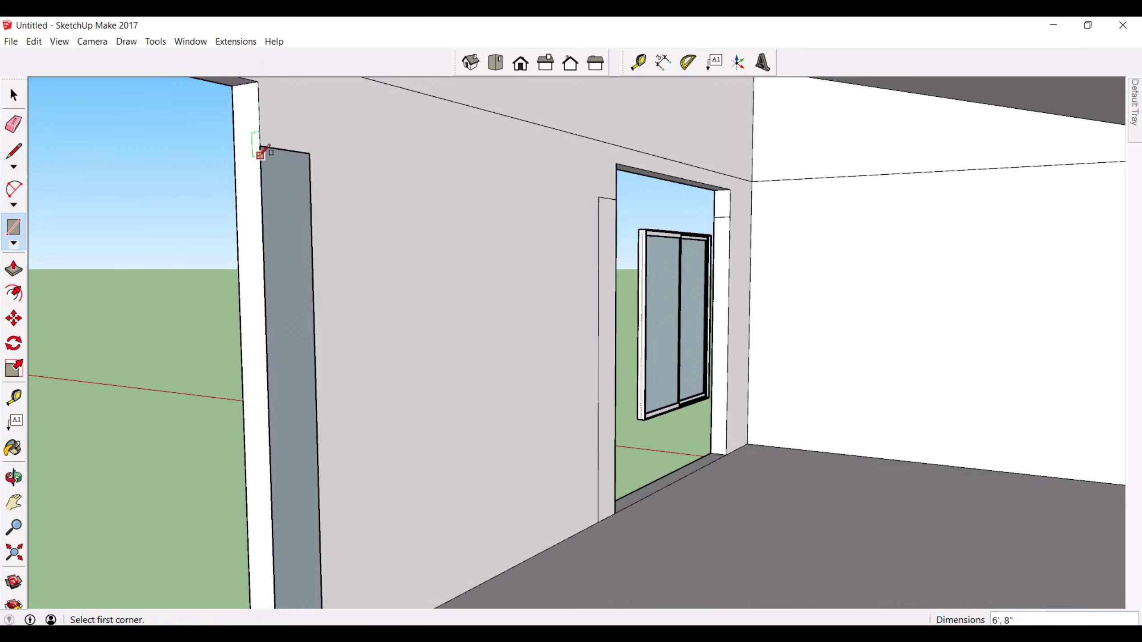
shift+middle_drag(394, 513, 659, 393)
click(331, 550)
Step: Inspect both resized door openings and the patched wall from around the building
scroll(557, 434, down, 10)
middle_drag(543, 444, 654, 469)
scroll(658, 468, up, 3)
scroll(463, 440, up, 4)
middle_drag(571, 288, 589, 279)
scroll(398, 373, up, 3)
middle_drag(602, 409, 1043, 428)
scroll(229, 448, up, 2)
shift+middle_drag(230, 448, 363, 399)
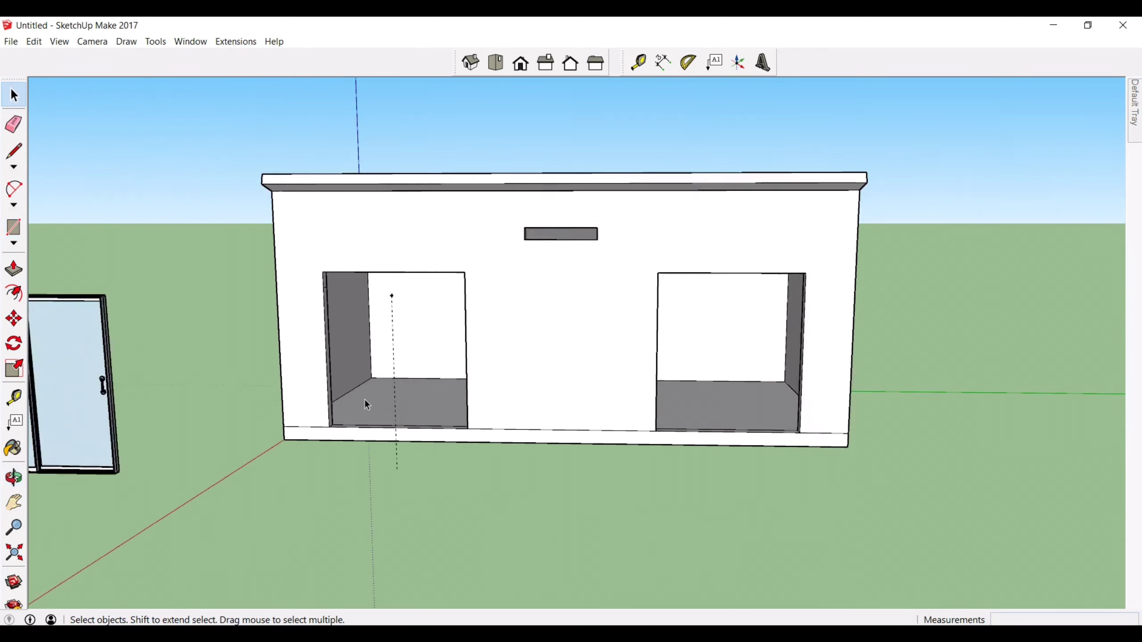
Step: Move the sliding door component into the door opening nearest the origin
scroll(364, 400, down, 2)
click(13, 318)
click(110, 395)
scroll(347, 370, up, 6)
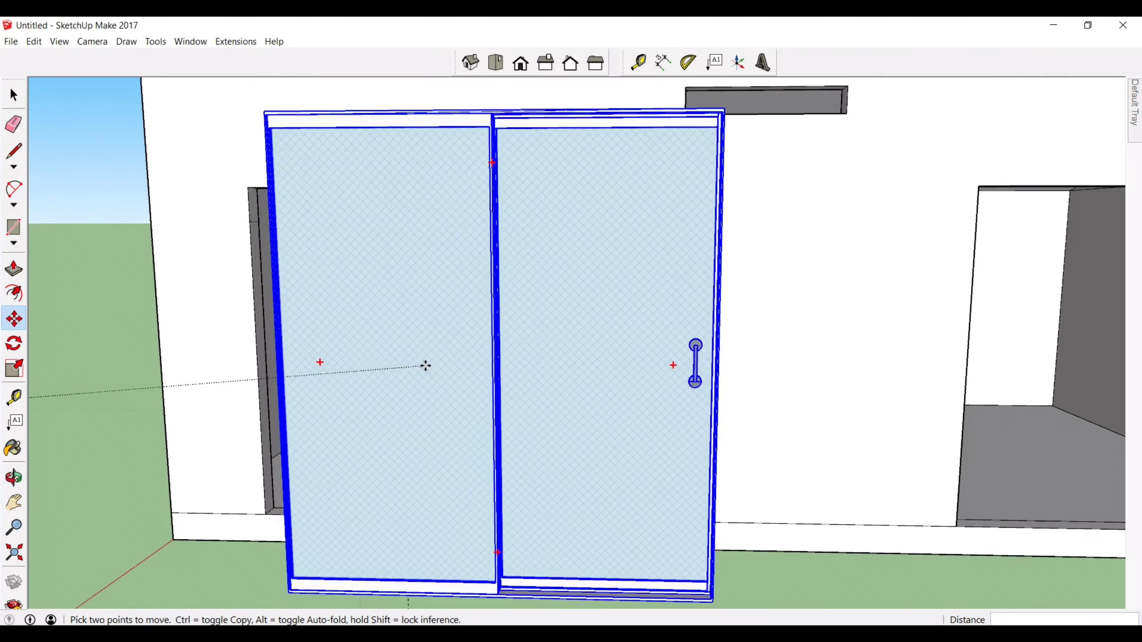
middle_drag(405, 373, 544, 431)
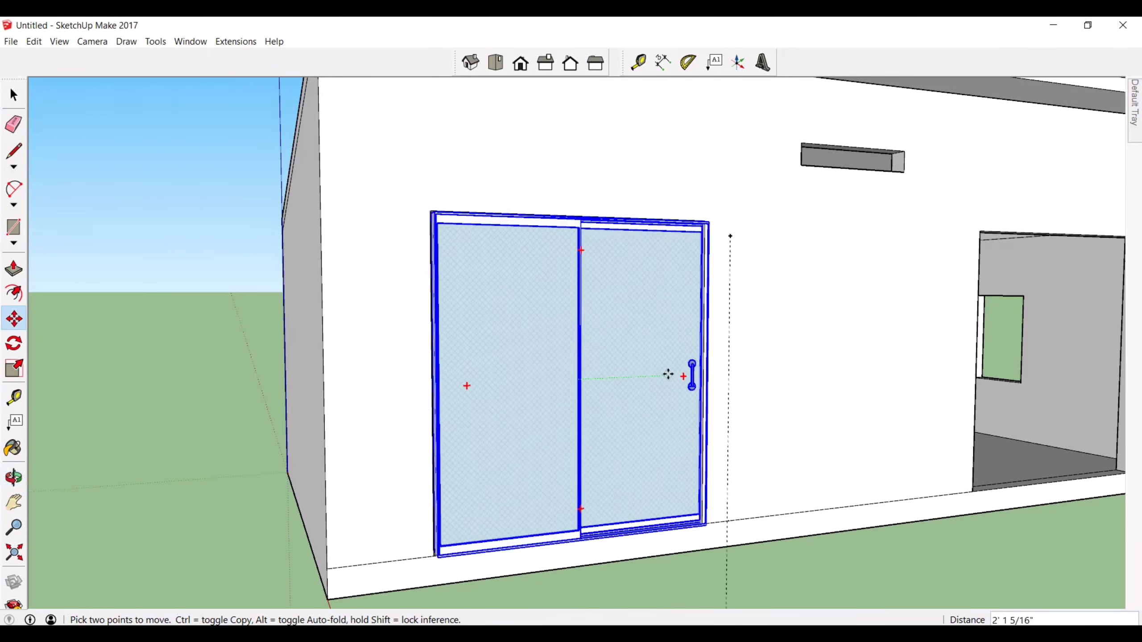
click(666, 376)
Step: Copy the placed sliding door and fit the copy into the far door opening
middle_drag(780, 441, 556, 417)
scroll(598, 402, down, 3)
shift+middle_drag(989, 396, 775, 376)
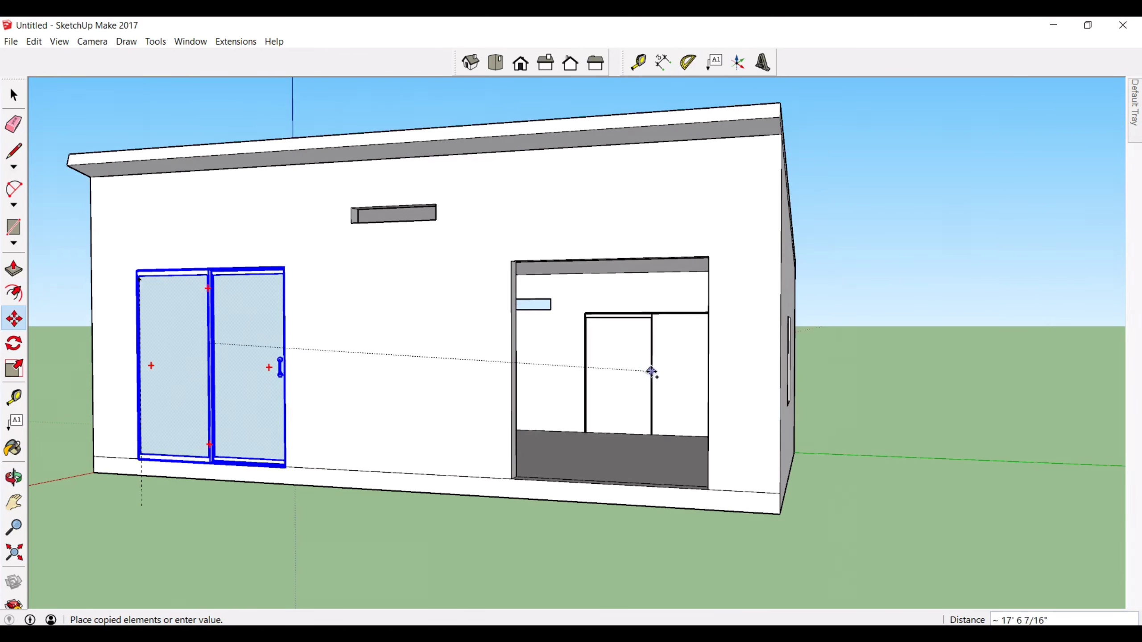
click(606, 484)
click(607, 463)
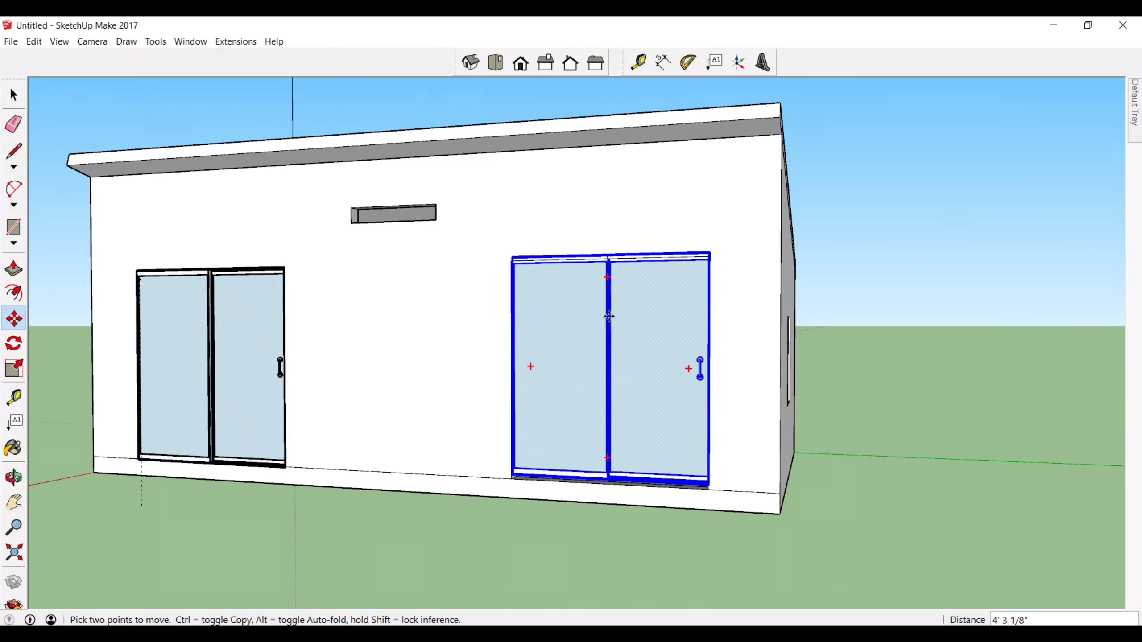
click(609, 316)
middle_drag(609, 316, 749, 499)
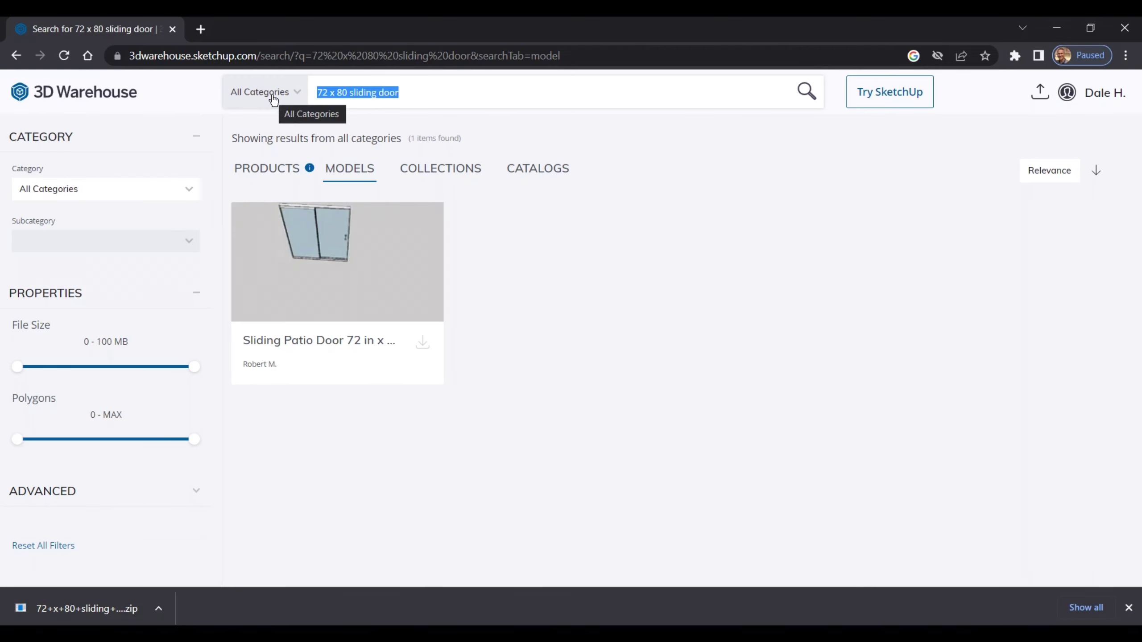
Step: Search 3D Warehouse for "24 x 36 window" and download the 24" x 36" double hung window as a Collada file
text(24 x 36 window)
key(Return)
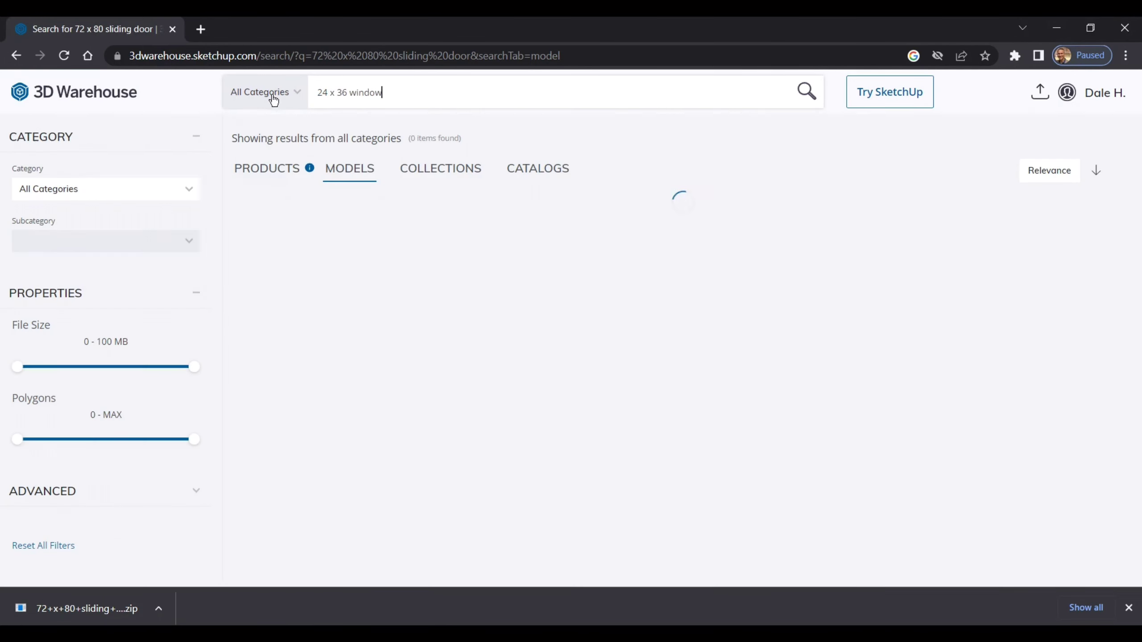
click(424, 343)
click(384, 568)
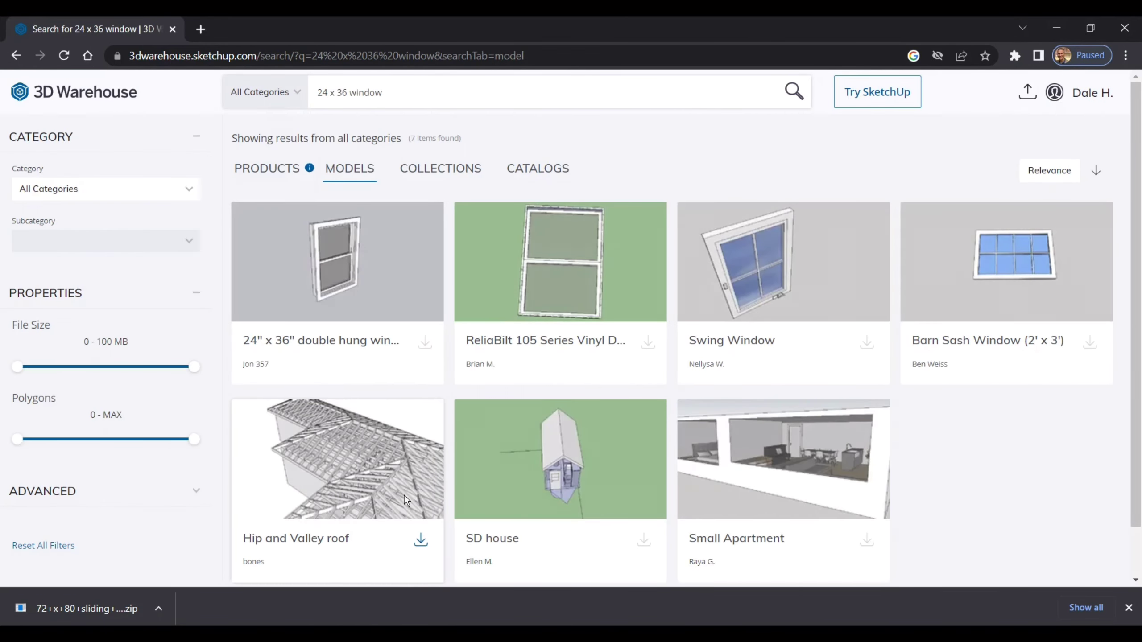
click(450, 465)
Step: Show the downloaded 24x36+double+hung+window.zip in its folder and extract it
click(158, 609)
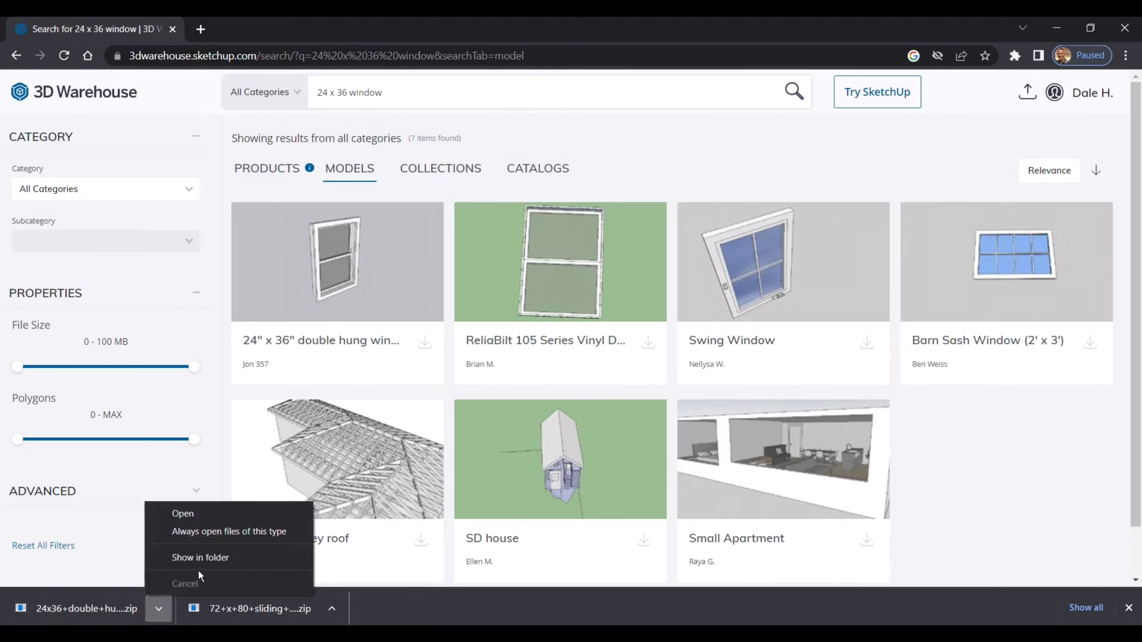
click(198, 558)
right_click(547, 489)
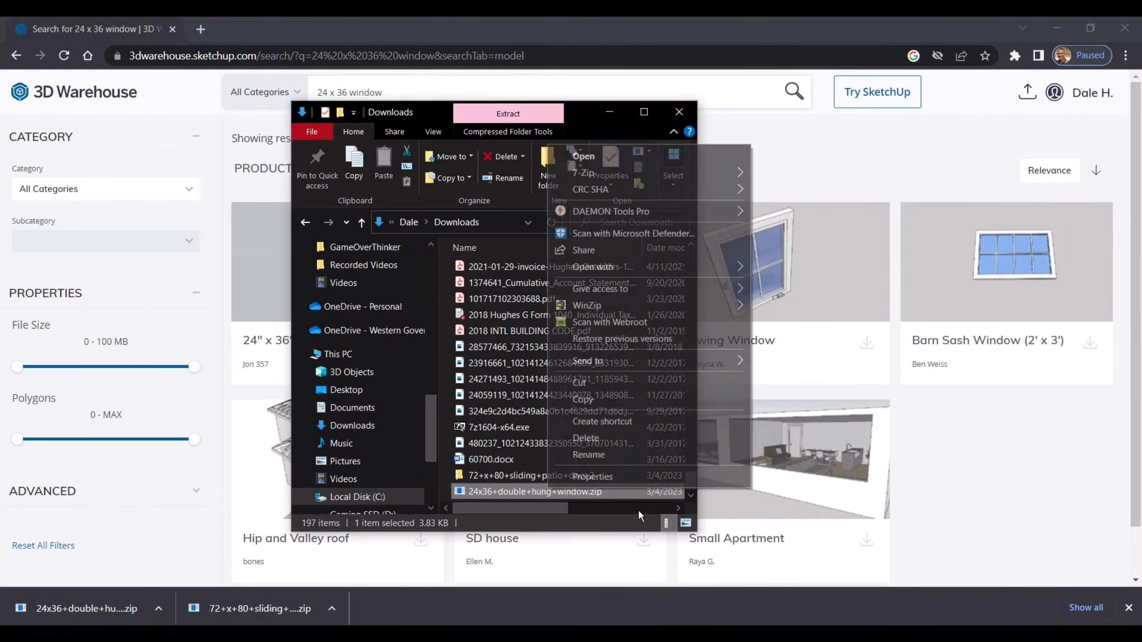
mouse_move(715, 170)
click(865, 242)
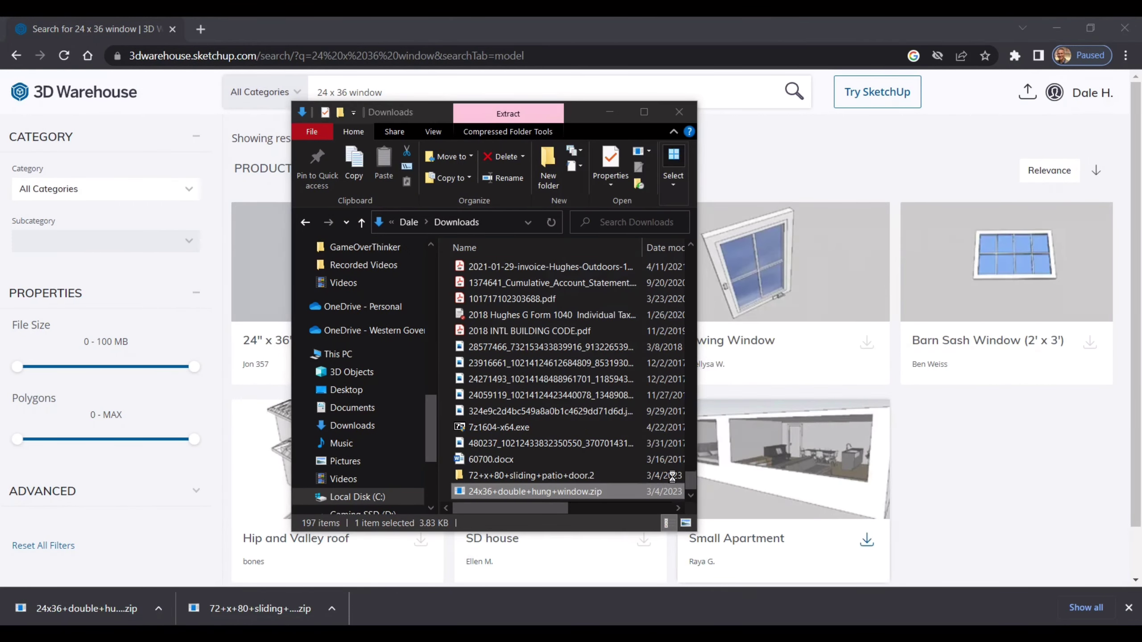
double_click(565, 469)
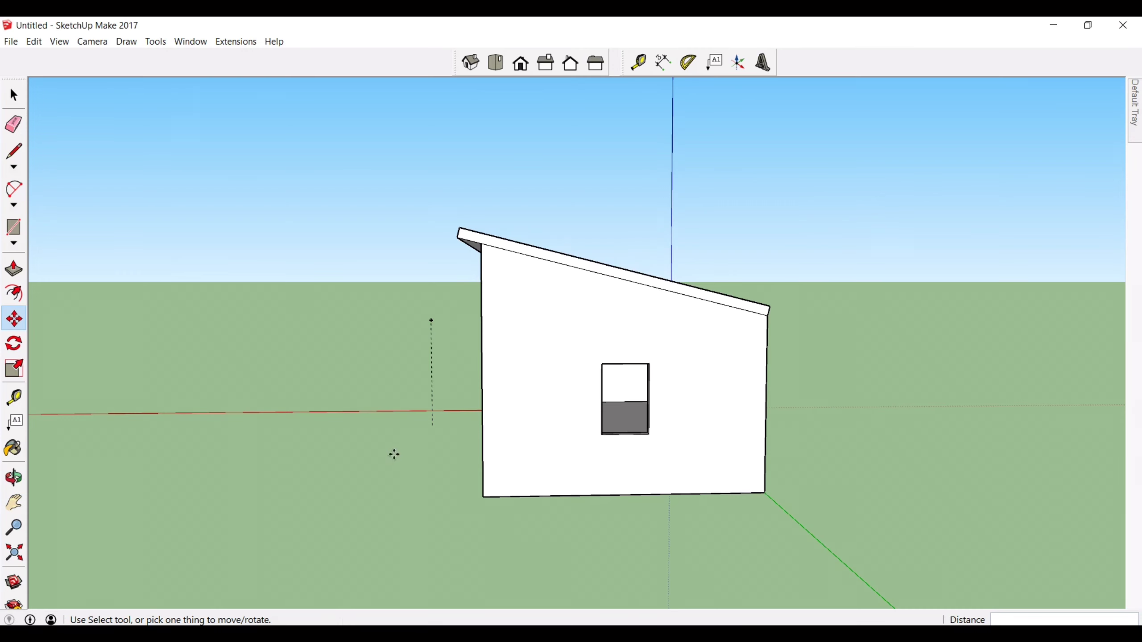
Step: In SketchUp, import the COLLADA file model.dae from the 24x36+double+hung+window folder in Downloads
click(11, 41)
click(131, 214)
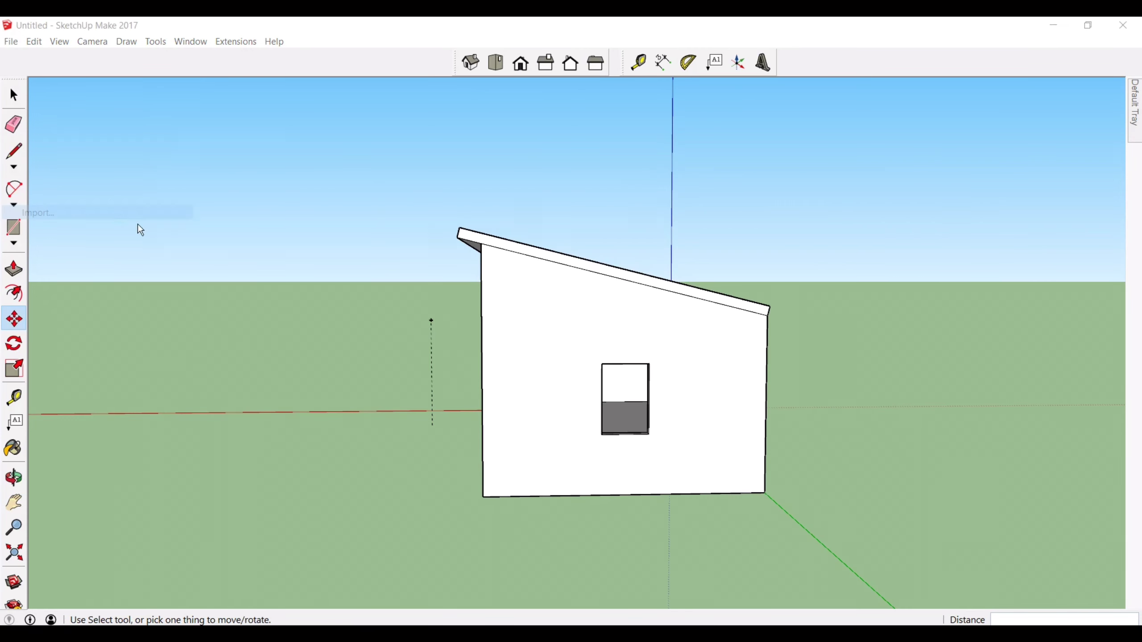
click(498, 163)
double_click(542, 253)
click(543, 236)
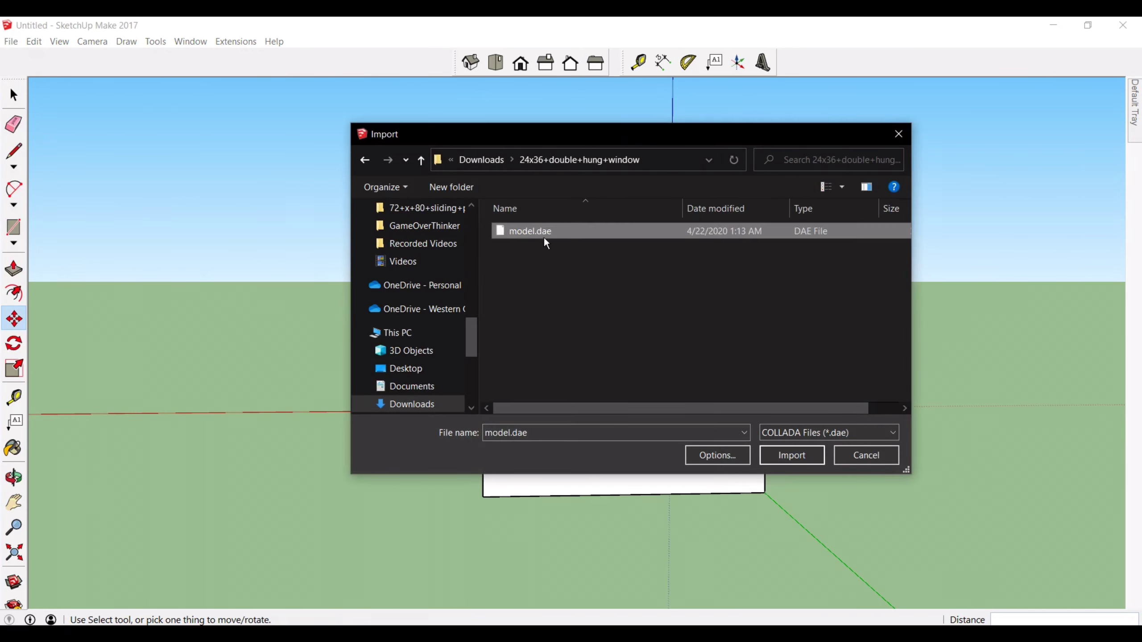
click(792, 456)
Step: Place the imported double hung window over the end-wall window opening in the back view
middle_drag(380, 435, 421, 473)
middle_drag(778, 487, 327, 433)
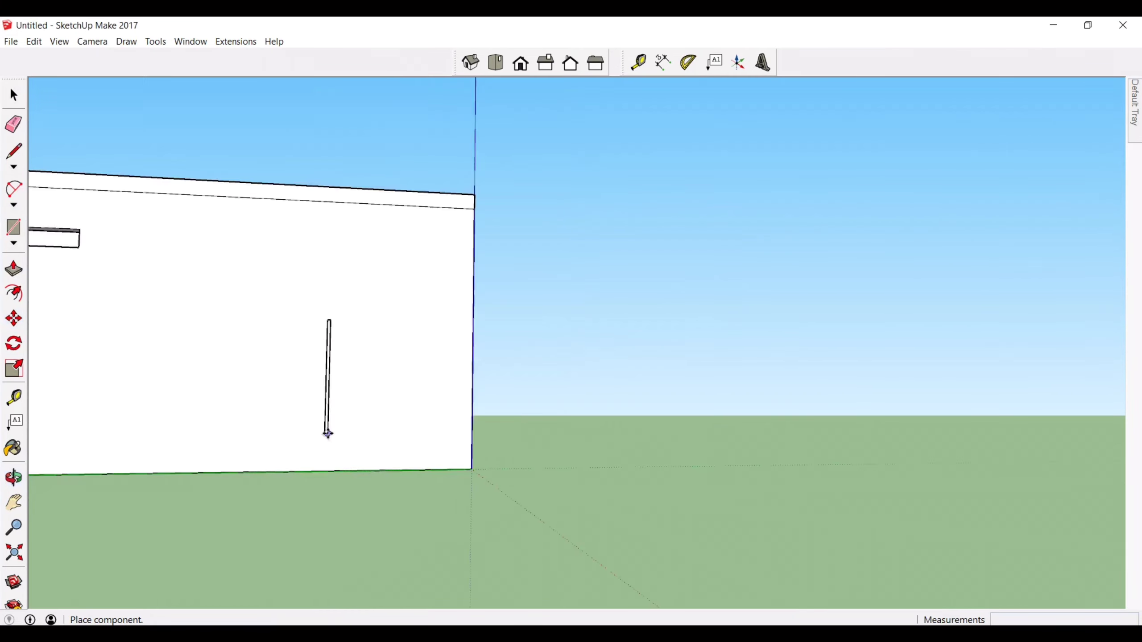
scroll(326, 433, down, 3)
click(571, 63)
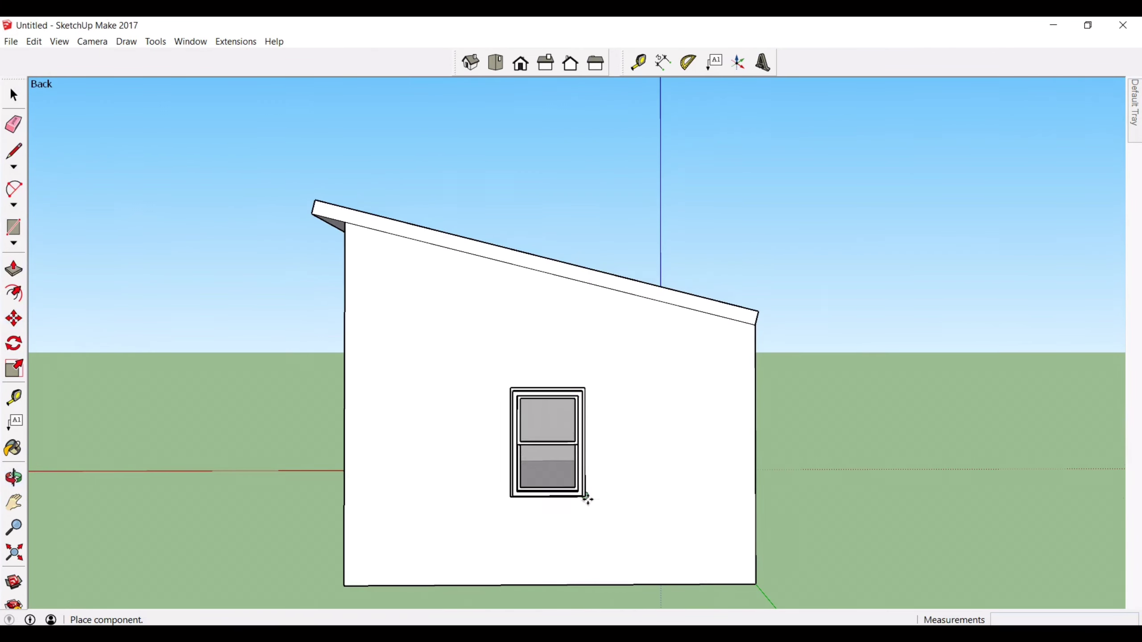
click(586, 498)
Step: Move the double hung window out of the end wall onto open ground in front of it
middle_drag(585, 498, 284, 502)
scroll(292, 477, up, 6)
click(531, 374)
key(Escape)
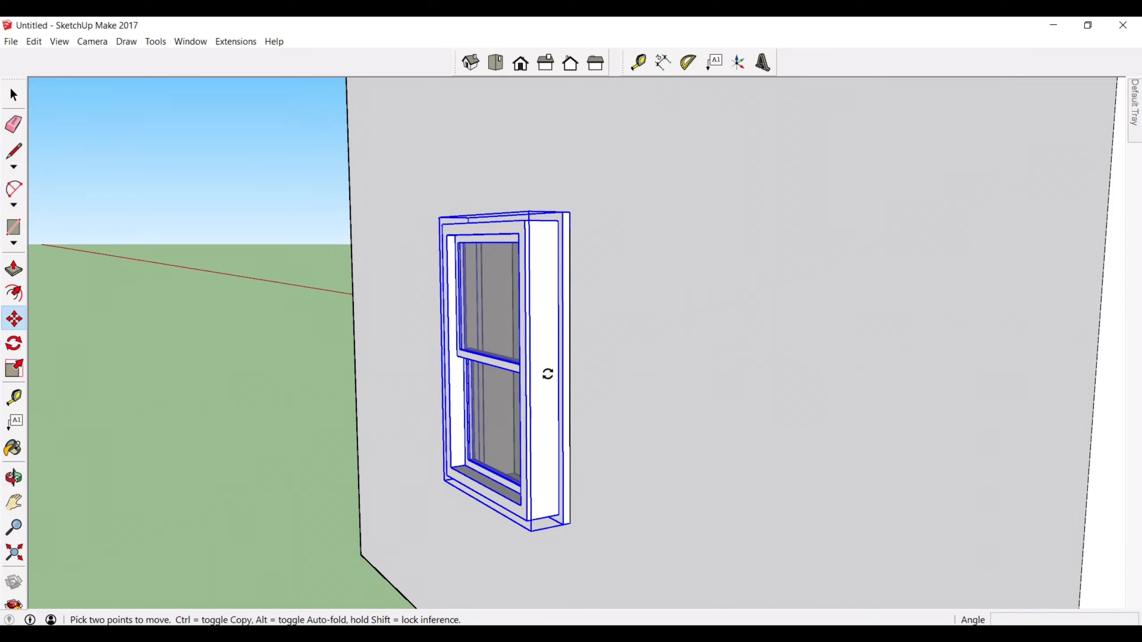
click(545, 374)
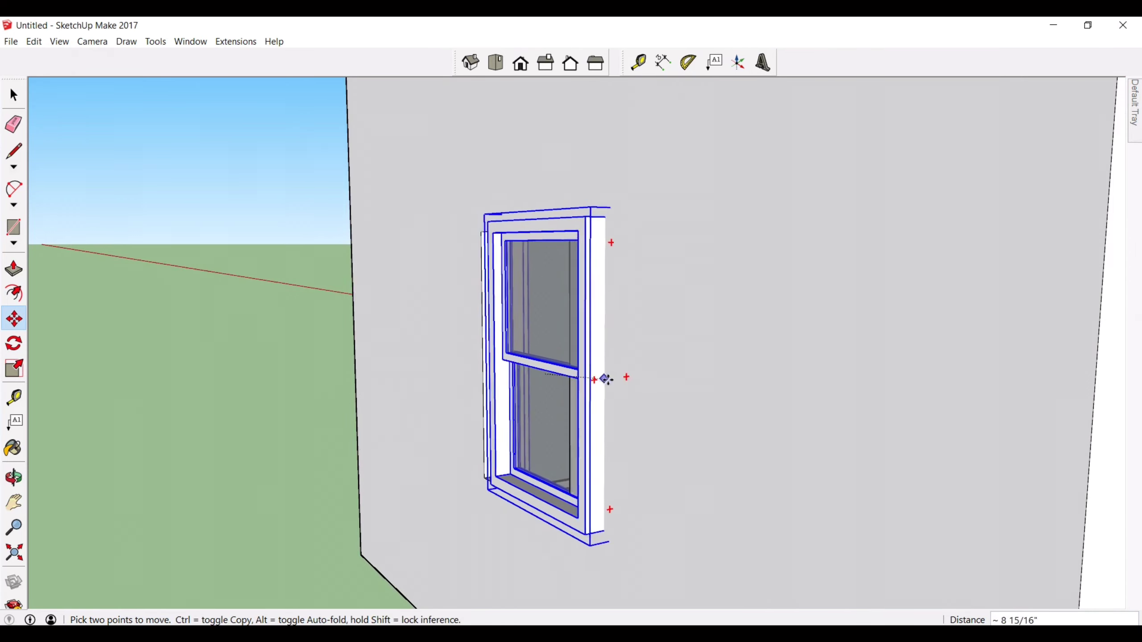
scroll(605, 377, up, 4)
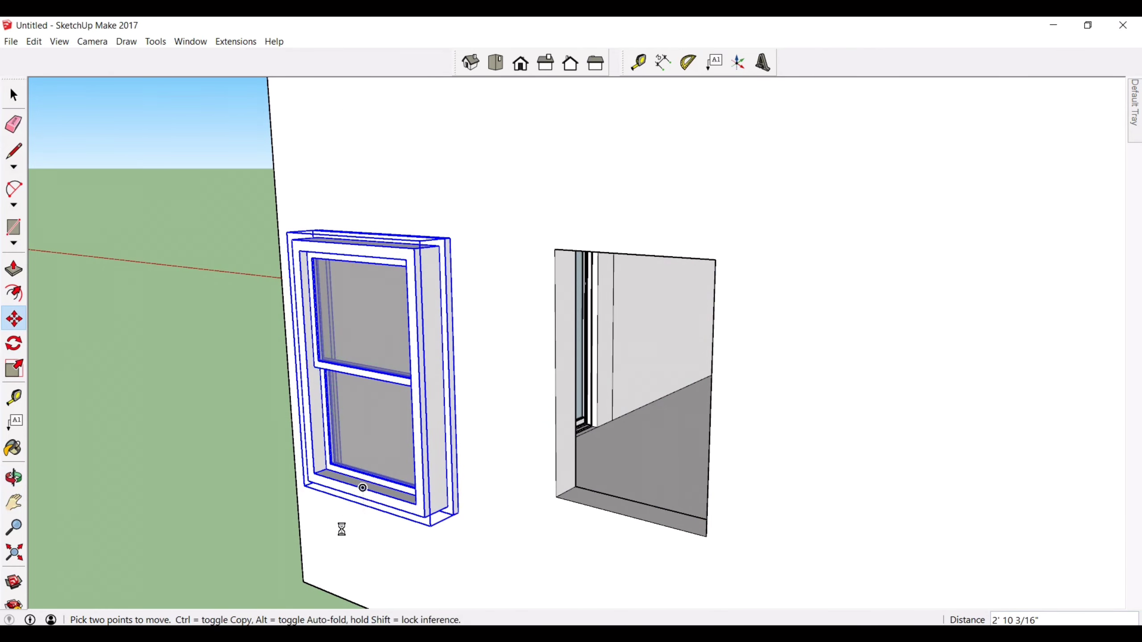
scroll(342, 530, down, 5)
middle_drag(342, 529, 468, 448)
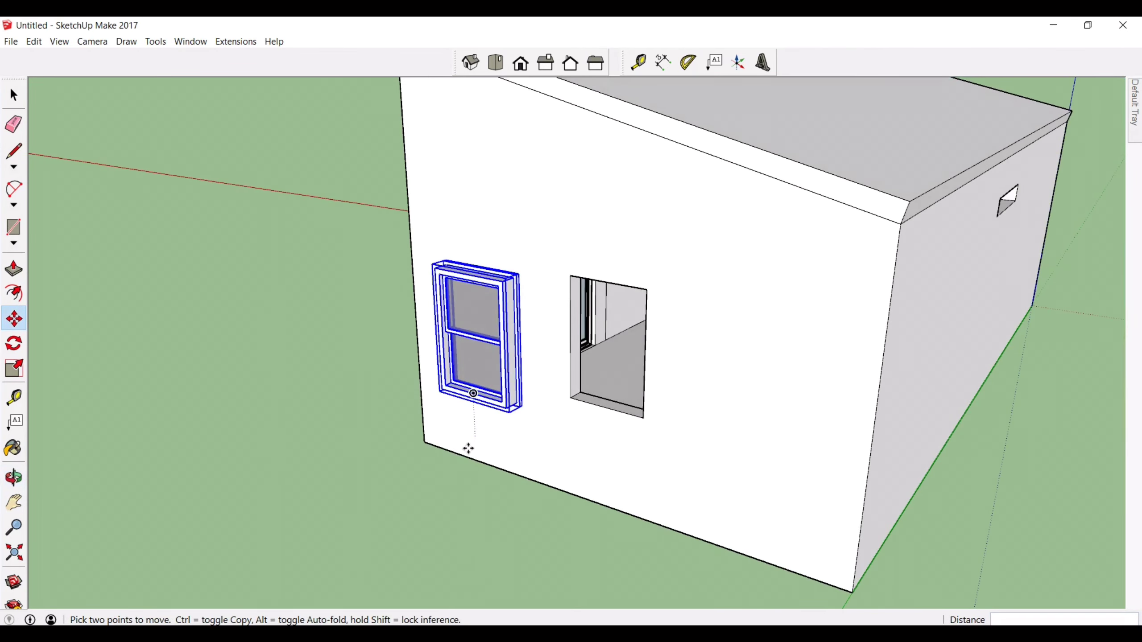
click(470, 394)
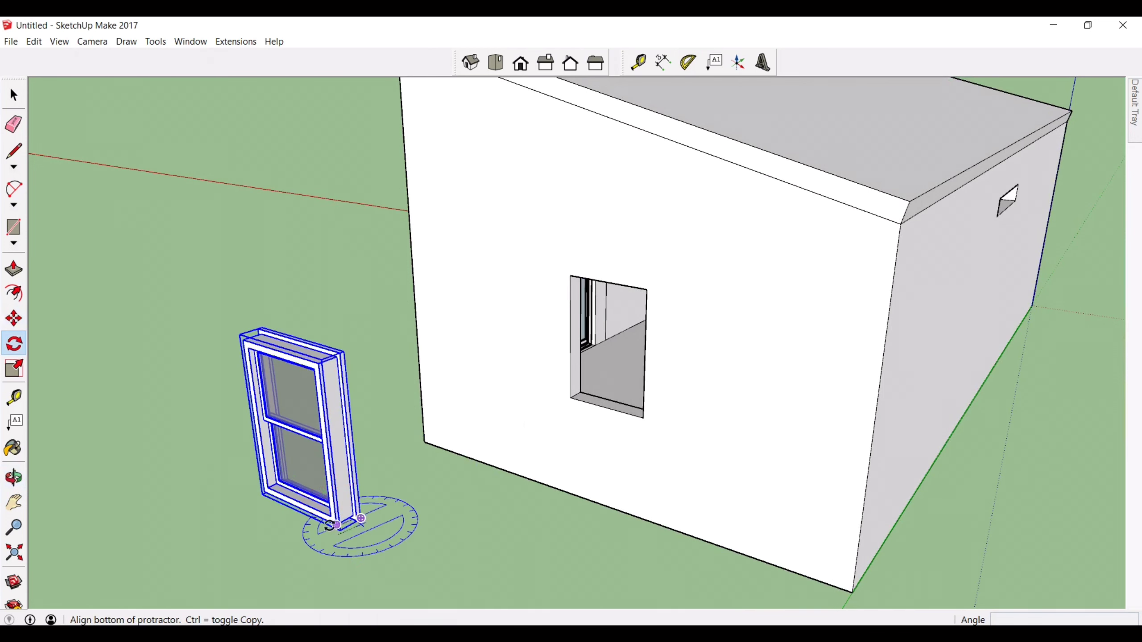
Step: Rotate the double hung window 180 degrees about its bottom corner and move it by that corner into the end-wall opening
click(401, 543)
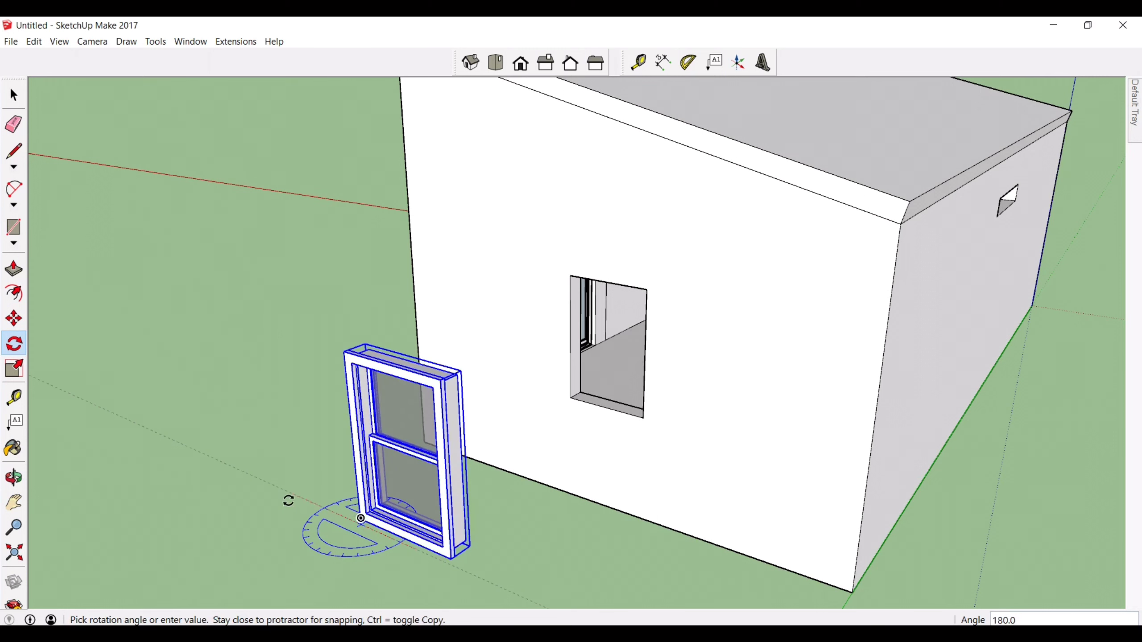
click(13, 318)
click(362, 518)
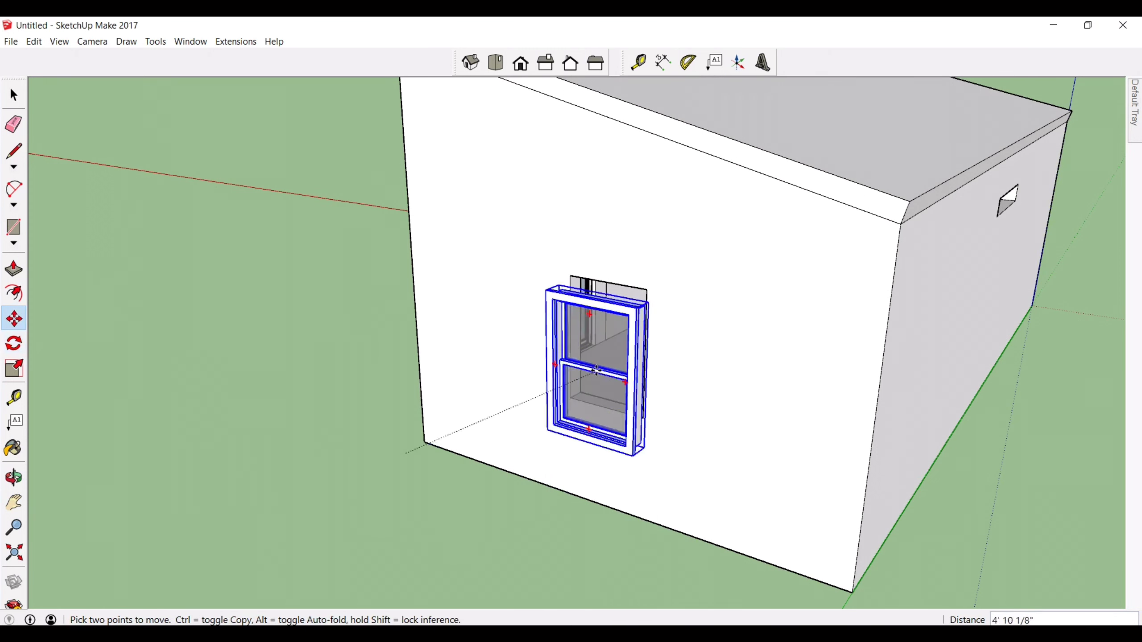
click(571, 398)
middle_drag(505, 480, 634, 287)
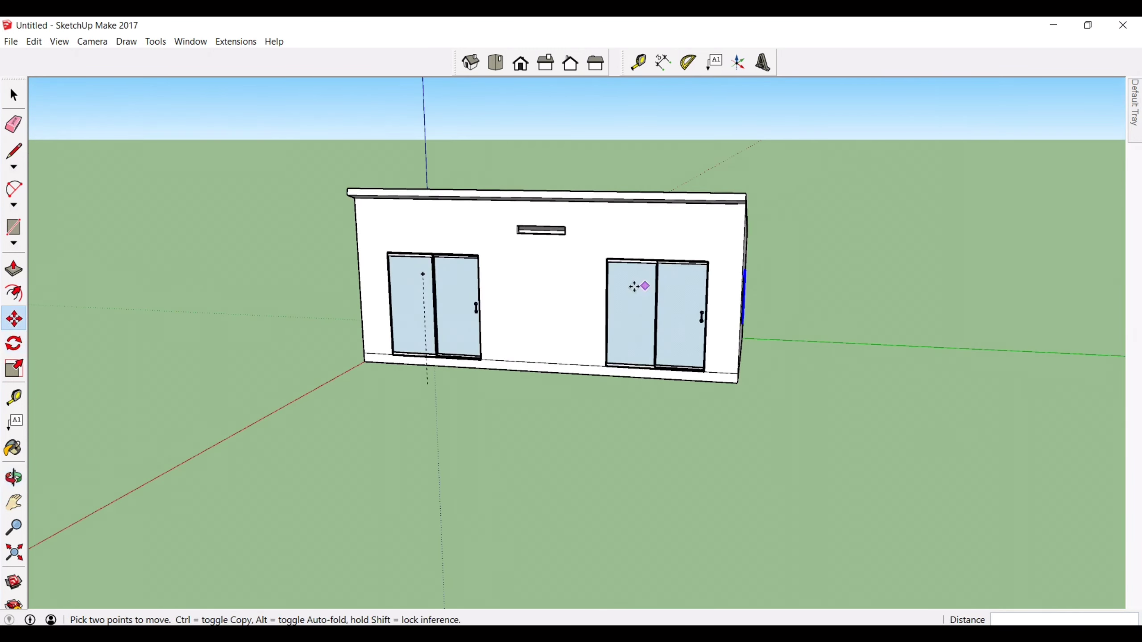
scroll(551, 156, up, 3)
scroll(525, 233, up, 3)
middle_drag(714, 145, 683, 192)
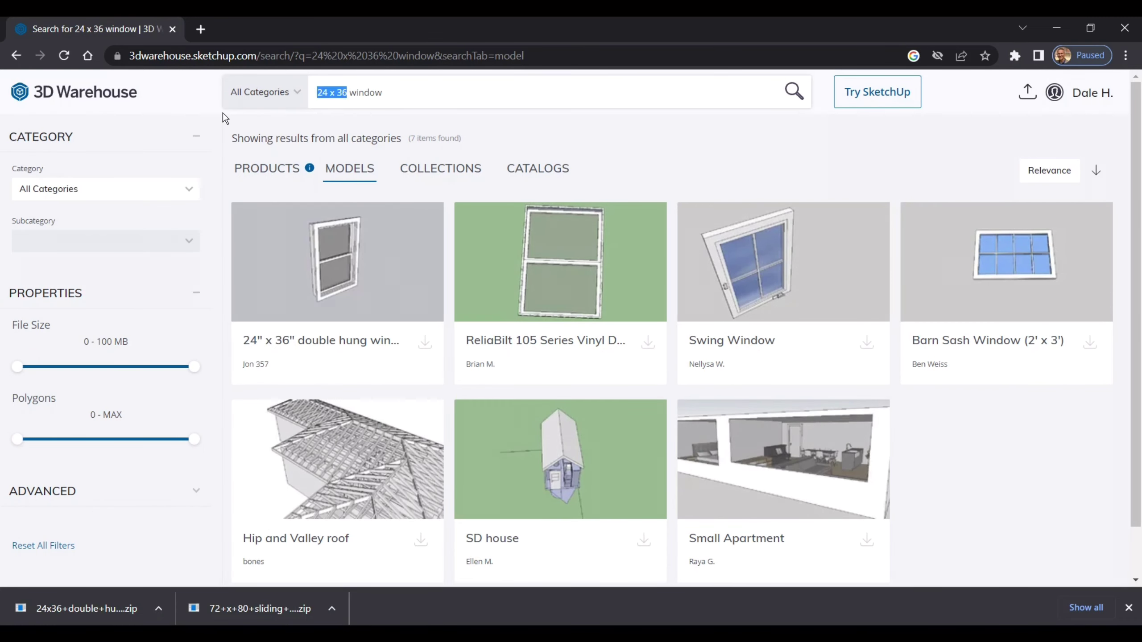
Step: Search 3D Warehouse for "transom window" and browse the matching models
text(transom window)
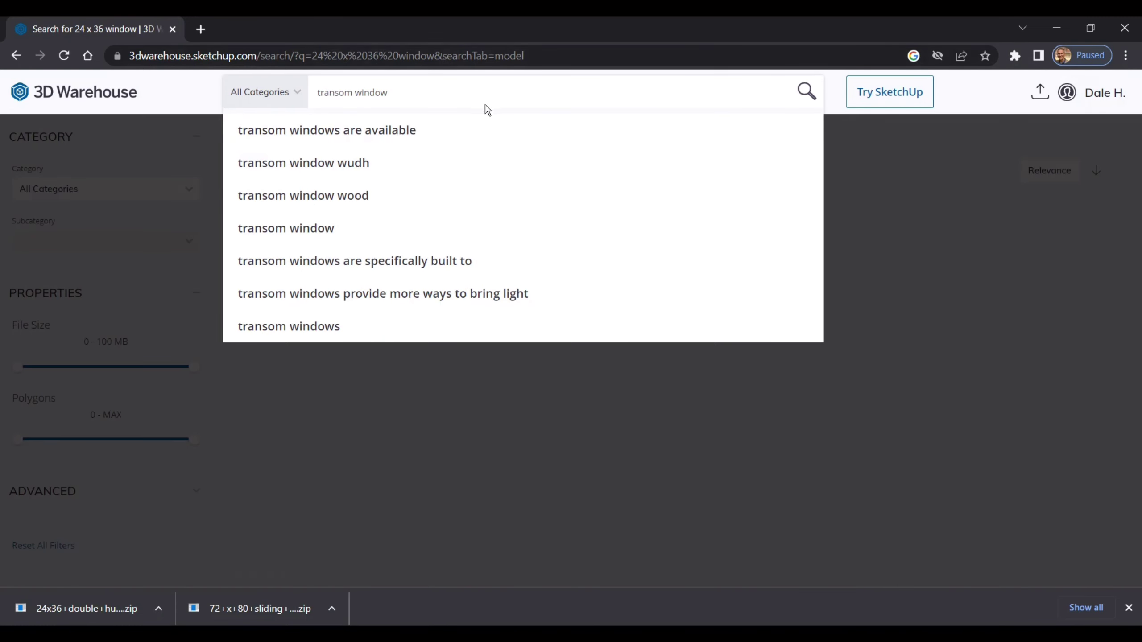
key(Return)
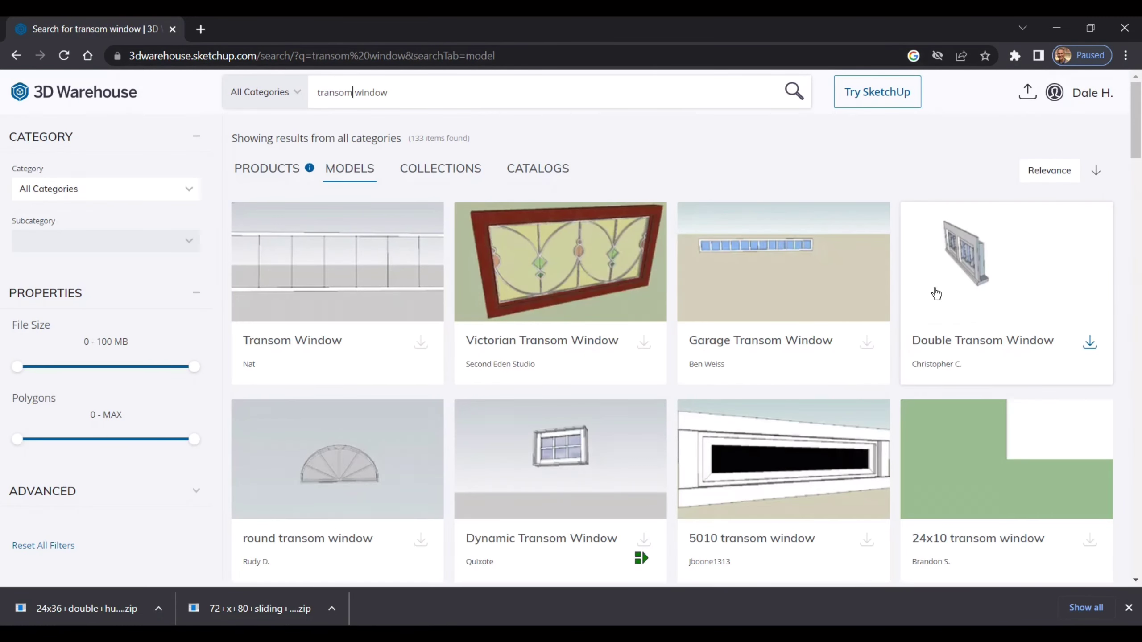
scroll(999, 451, down, 20)
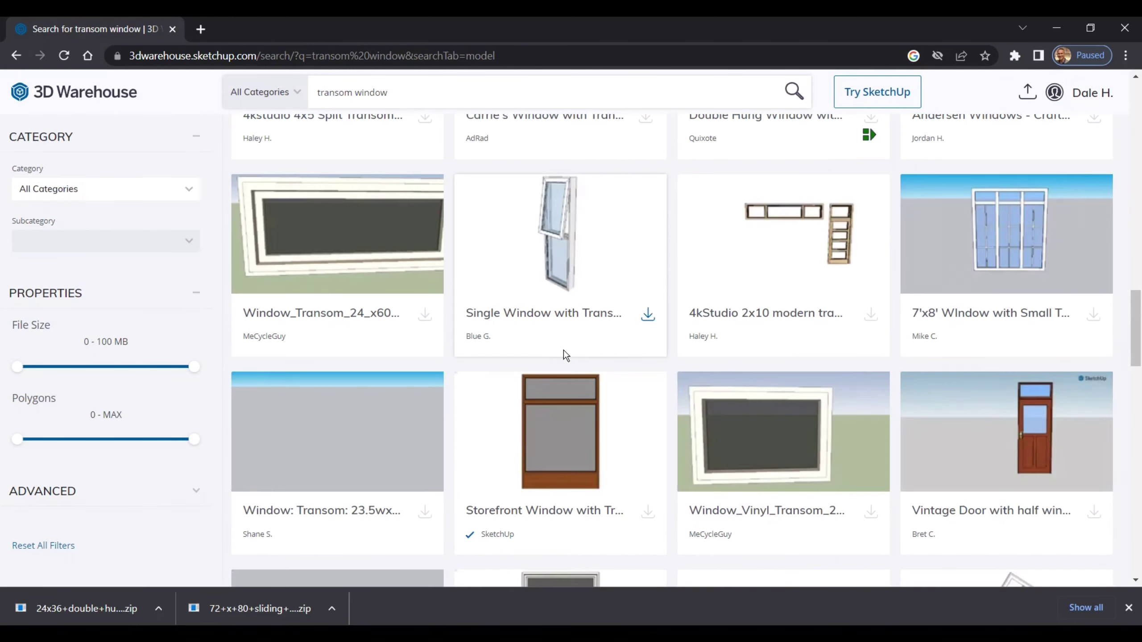
scroll(388, 199, up, 20)
Step: Try narrowing the model search to 36" transom window, including the 6" x 36" size
click(317, 93)
text(36")
key(Return)
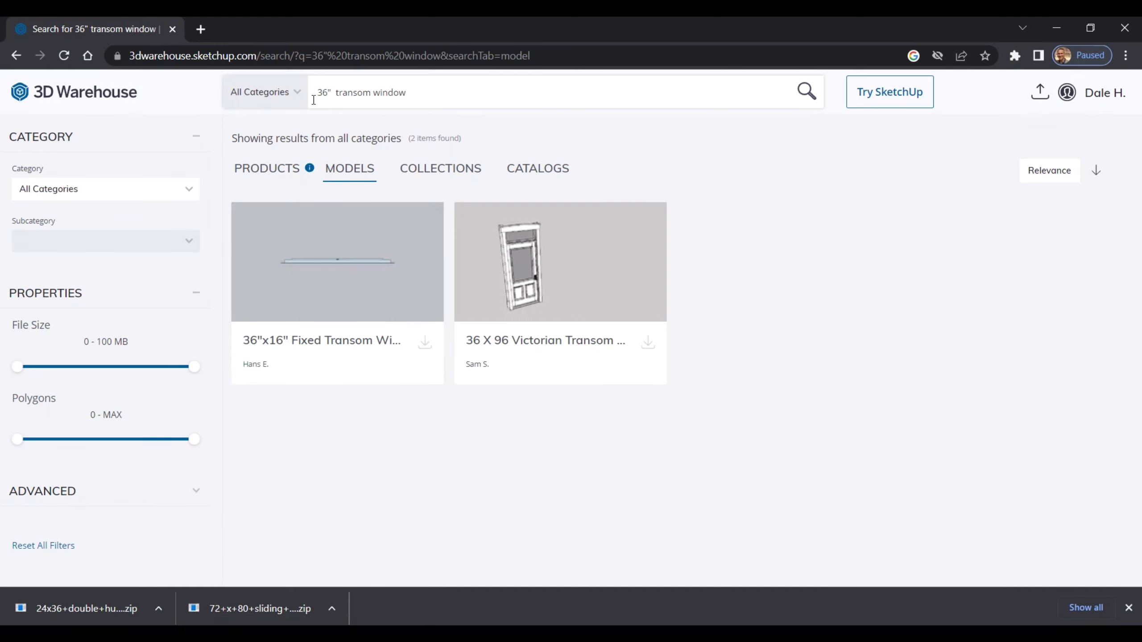
text(6" x)
key(Return)
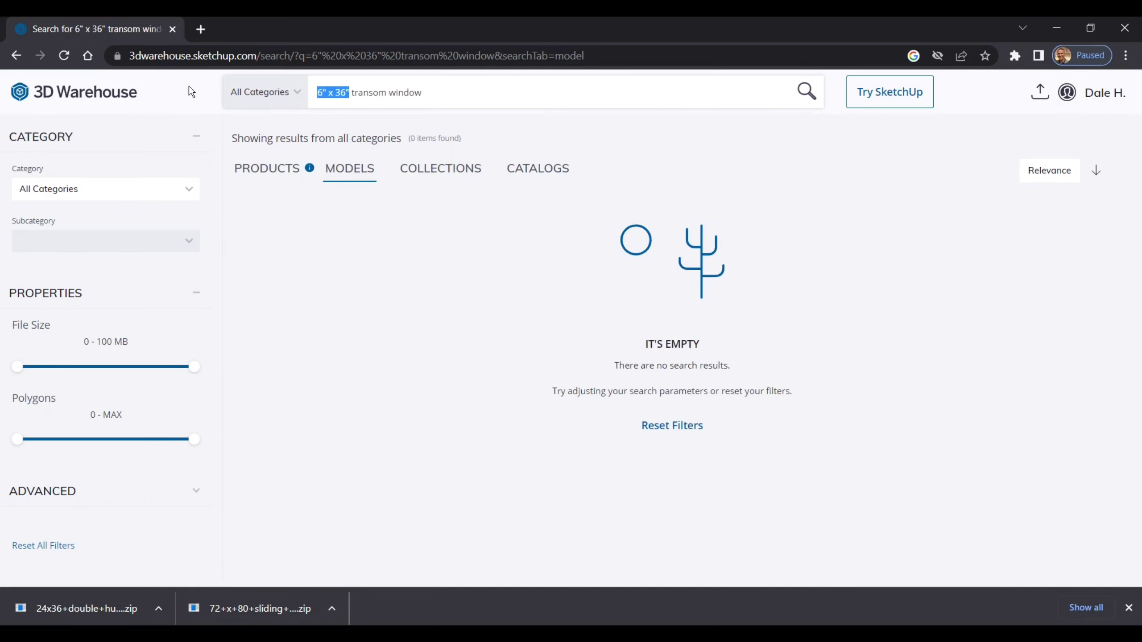
Step: Return to the plain "transom window" search, download the Garage Transom Window, and extract the Transom9x1-14L archive
key(BackSpace)
key(Return)
click(738, 463)
click(818, 111)
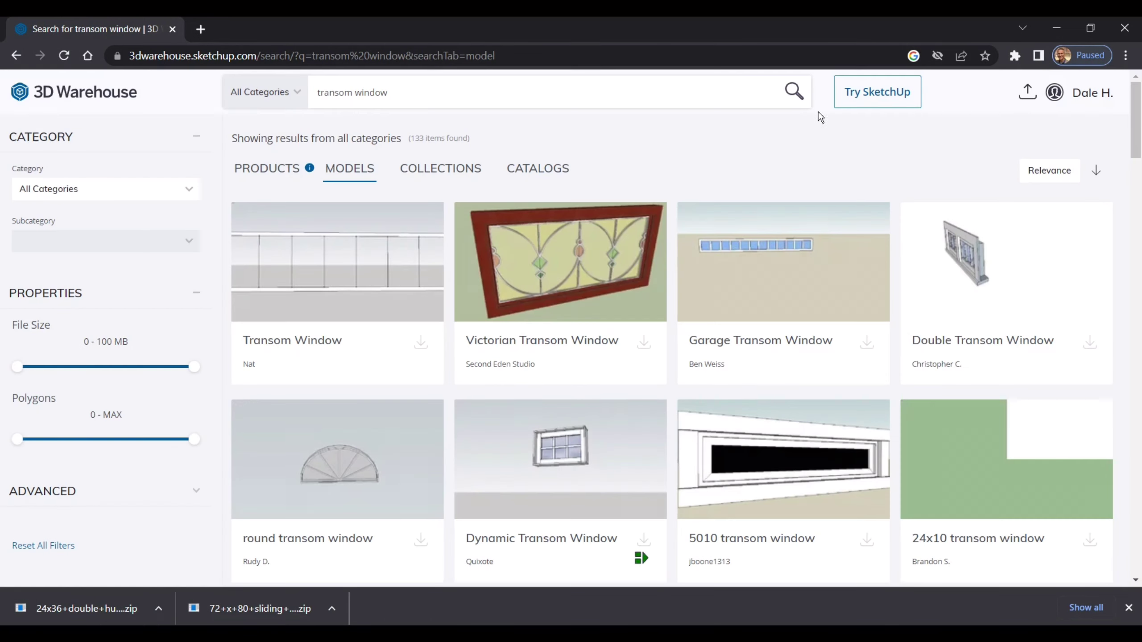
scroll(798, 265, down, 10)
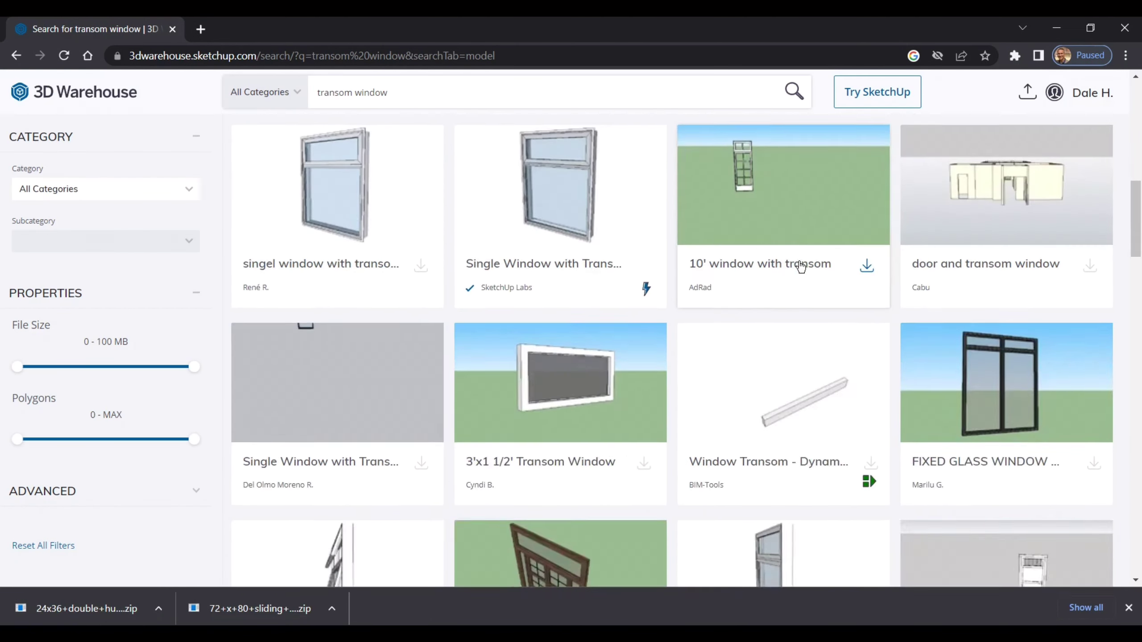
scroll(798, 266, up, 10)
click(866, 344)
click(805, 571)
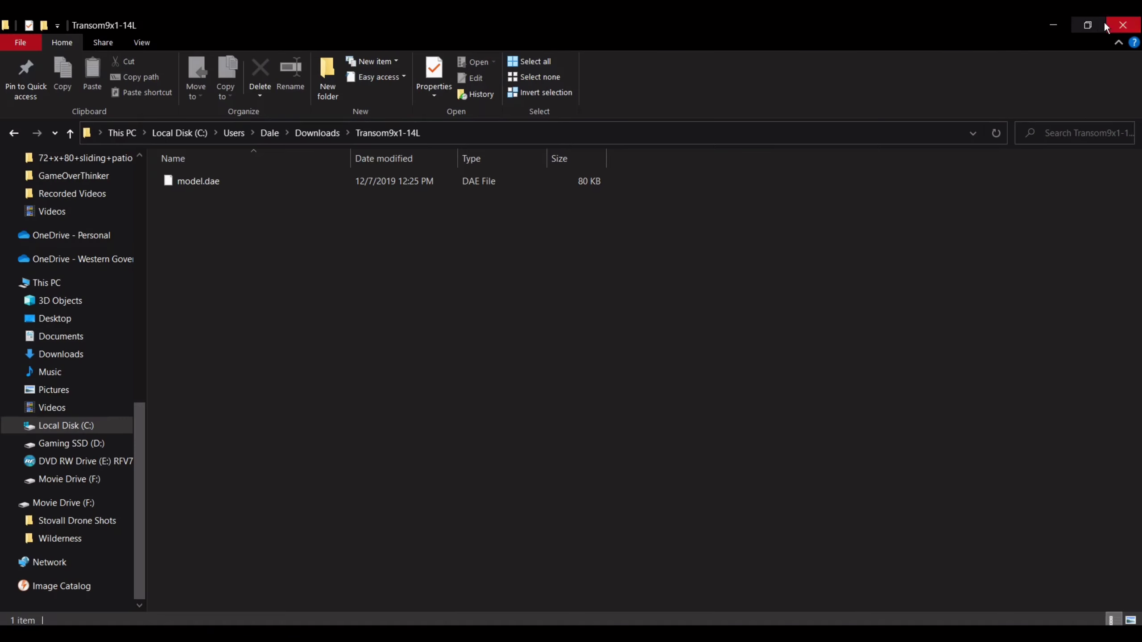
click(201, 137)
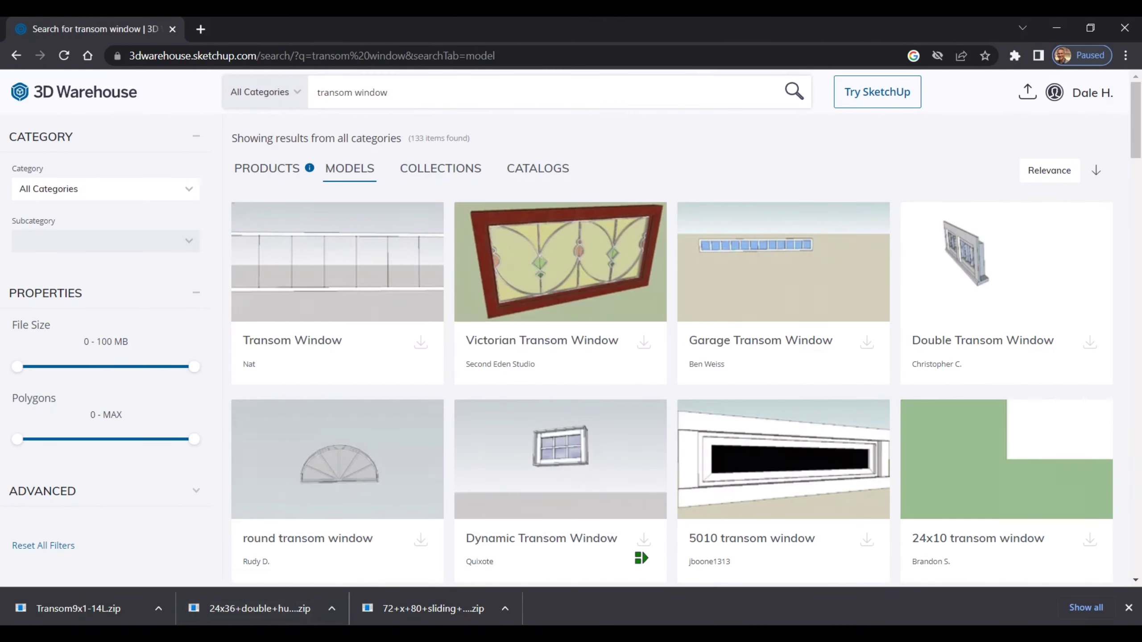
Step: In SketchUp, import the COLLADA file model.dae from the Transom9x1-14L folder in Downloads
key(alt+Tab)
click(11, 42)
click(127, 212)
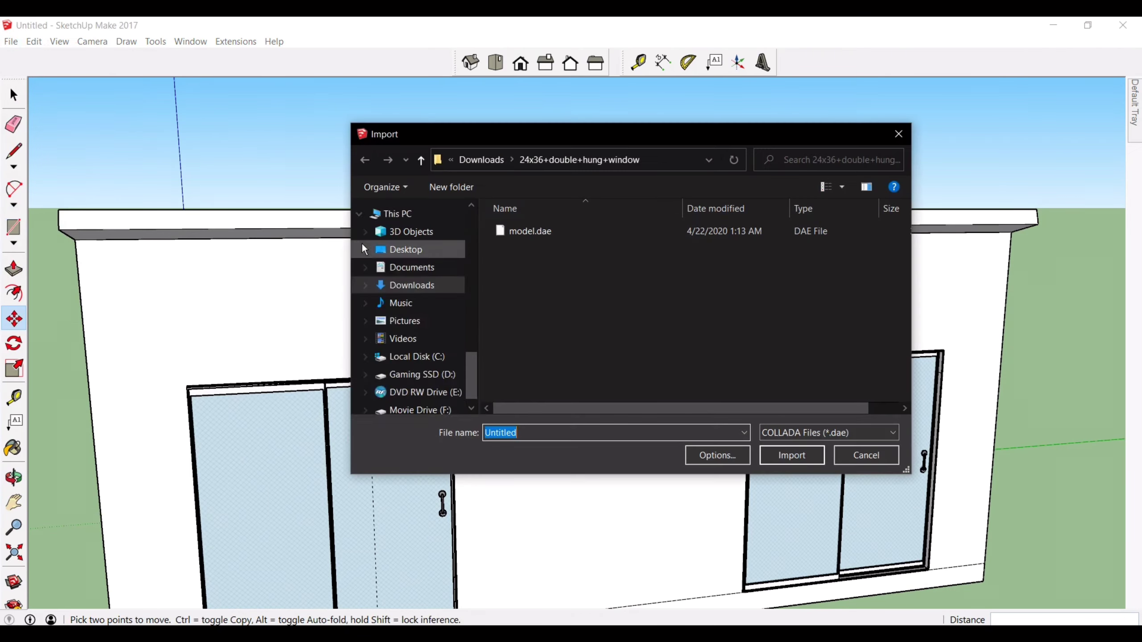
click(512, 161)
double_click(522, 279)
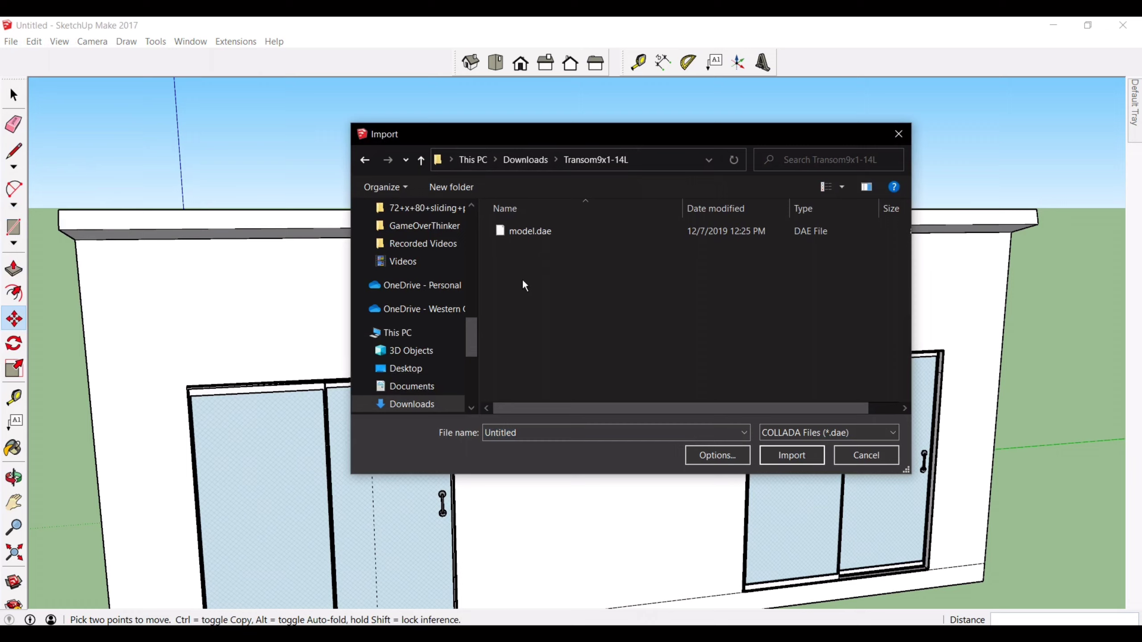
click(552, 231)
click(791, 455)
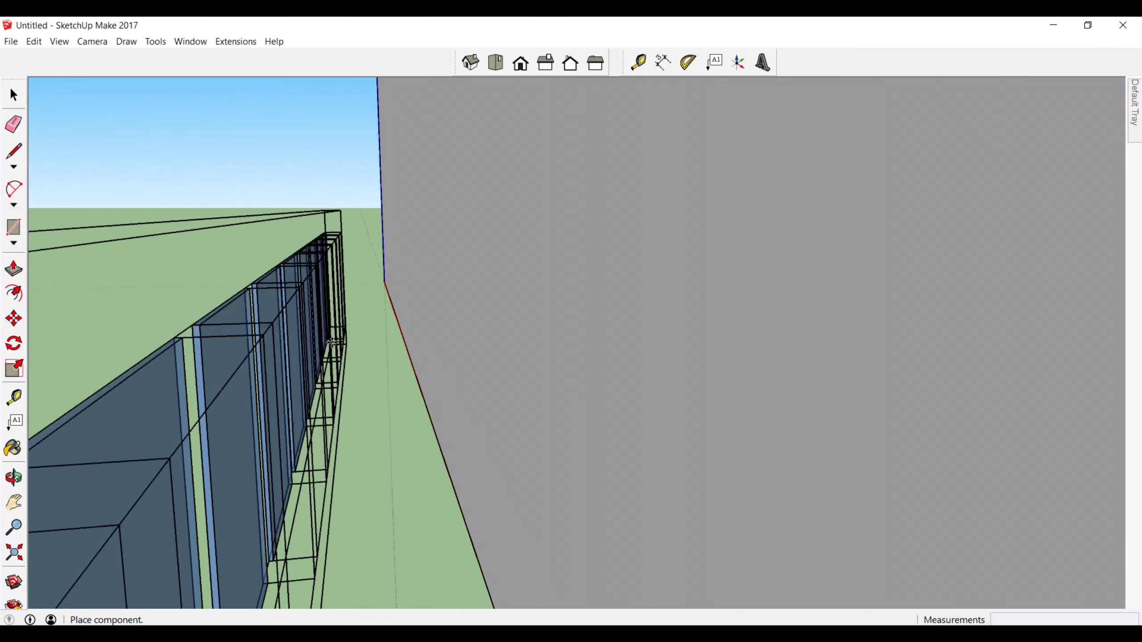
Step: Place the imported transom window on the ground in front of the sliding door wall and explode it
scroll(332, 342, down, 10)
click(707, 450)
right_click(766, 459)
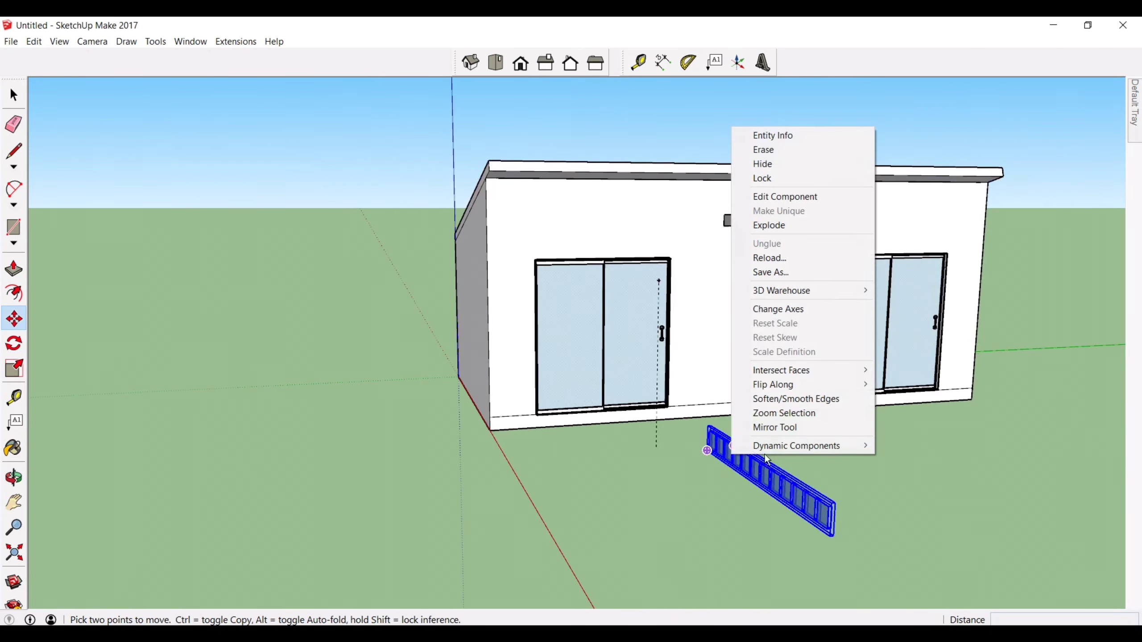
click(835, 226)
middle_drag(804, 379, 1058, 413)
scroll(1058, 413, up, 4)
middle_drag(717, 487, 787, 463)
scroll(788, 463, up, 5)
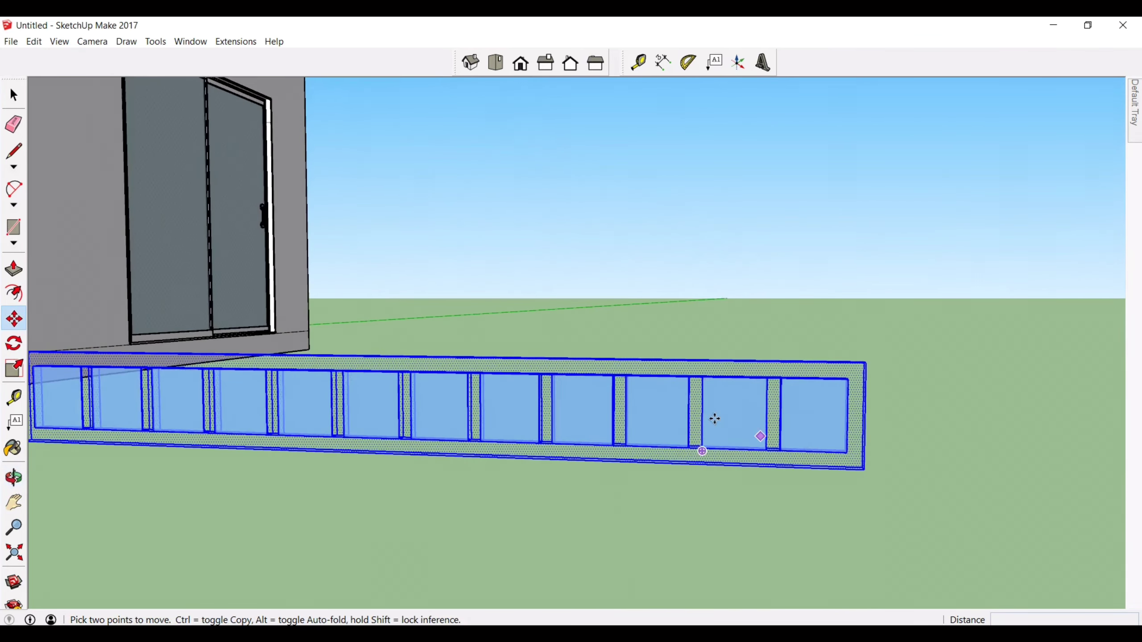
middle_drag(666, 419, 692, 423)
shift+middle_drag(492, 421, 654, 381)
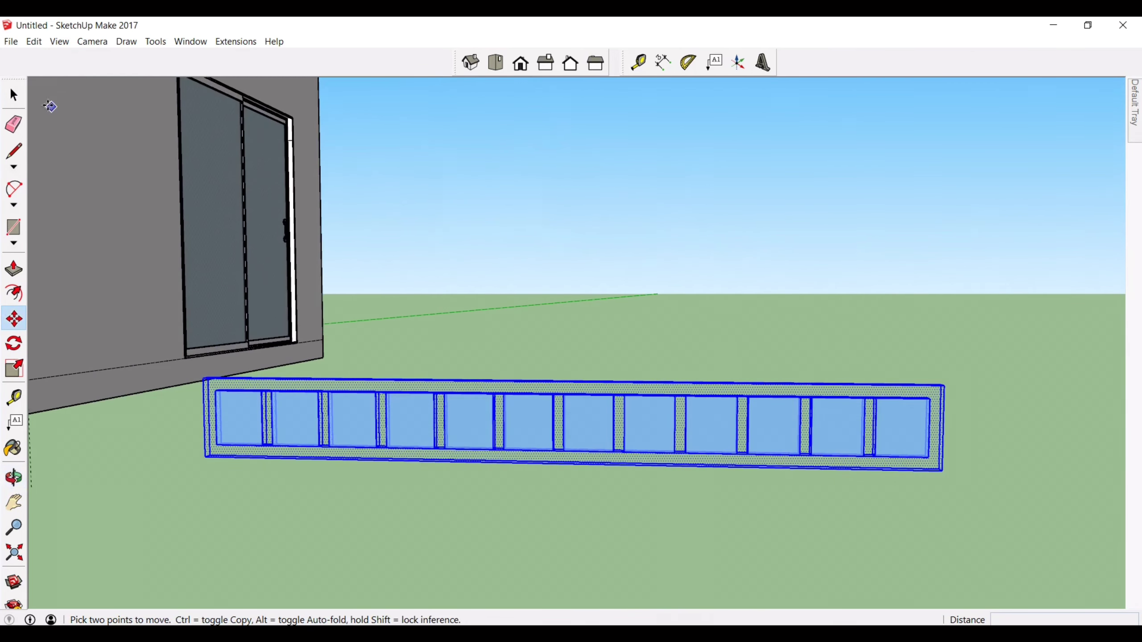
Step: Try to shorten the exploded transom window by deleting the eight panes at its far end
drag(1124, 519, 1120, 513)
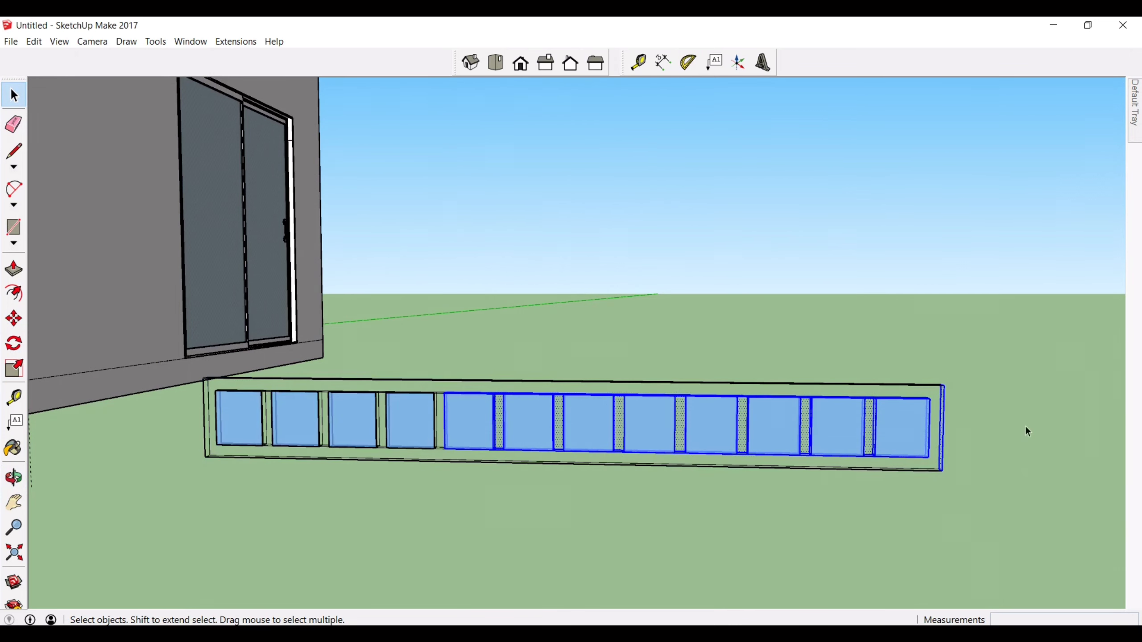
key(Delete)
click(857, 384)
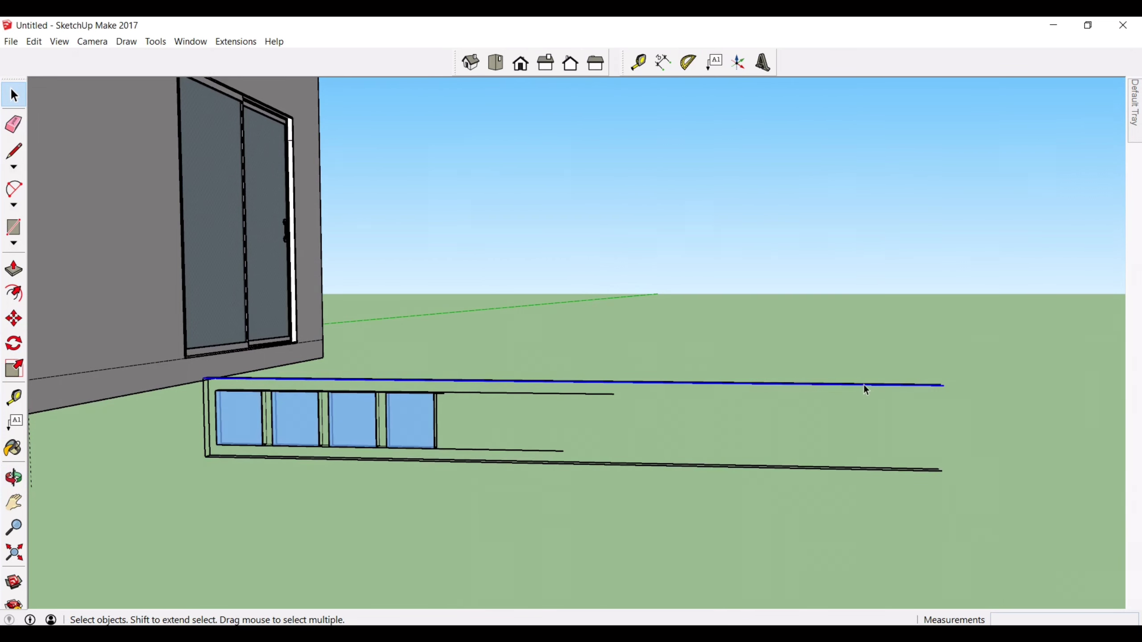
double_click(863, 385)
middle_drag(864, 384, 758, 405)
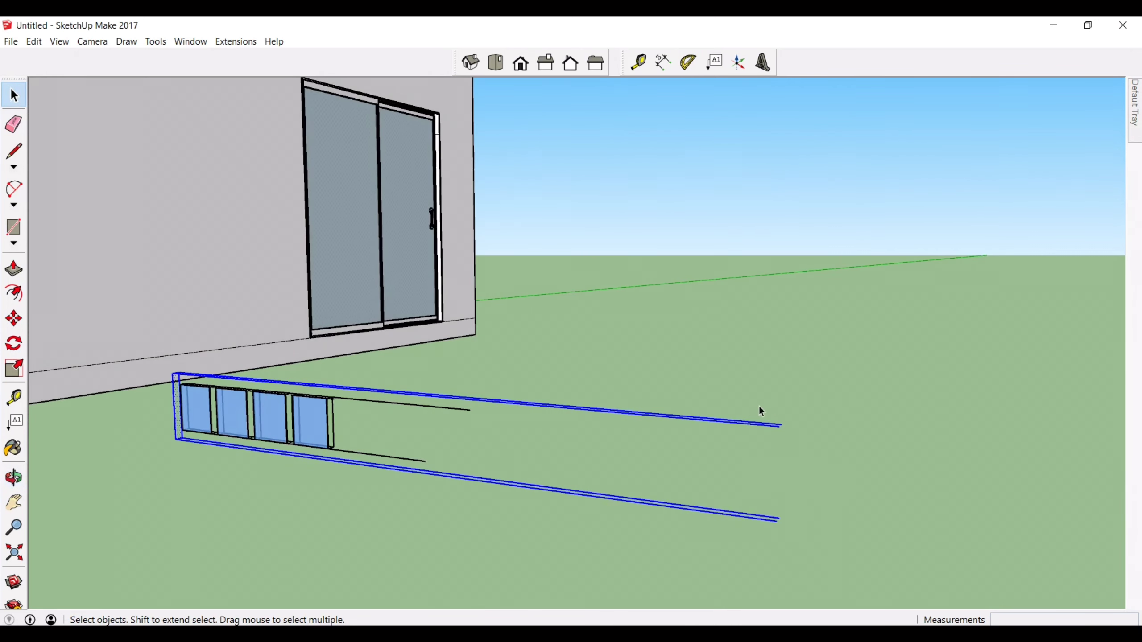
click(807, 431)
scroll(806, 432, down, 3)
middle_drag(456, 398, 534, 420)
Step: Select the whole transom window and scale it shorter along its length
drag(452, 403, 1021, 554)
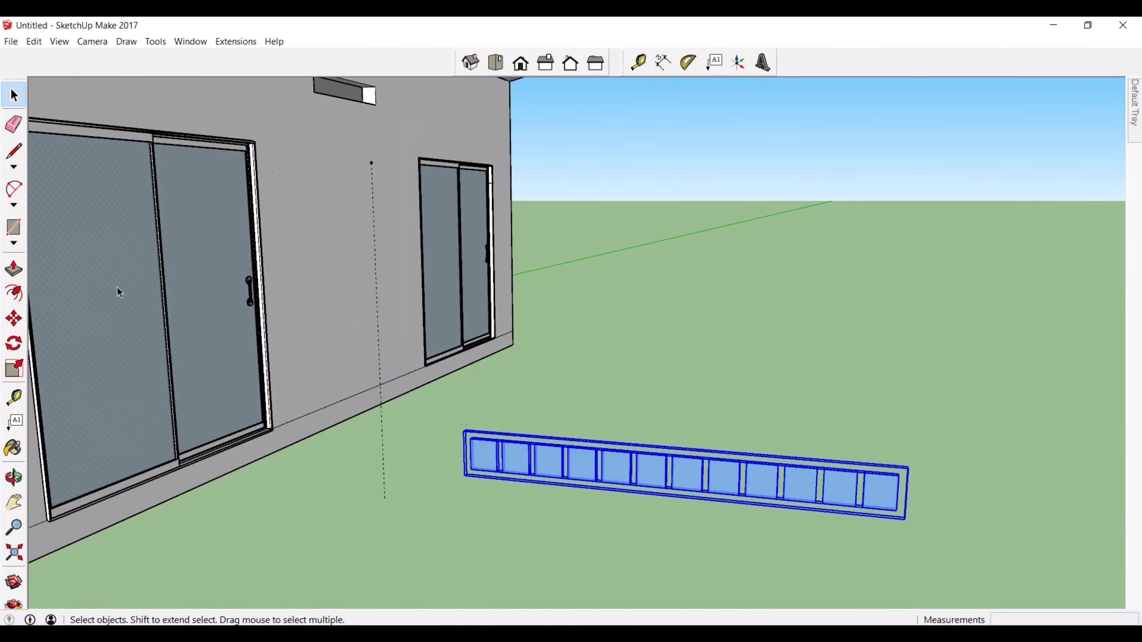
drag(866, 484, 692, 458)
click(20, 372)
middle_drag(692, 459, 20, 281)
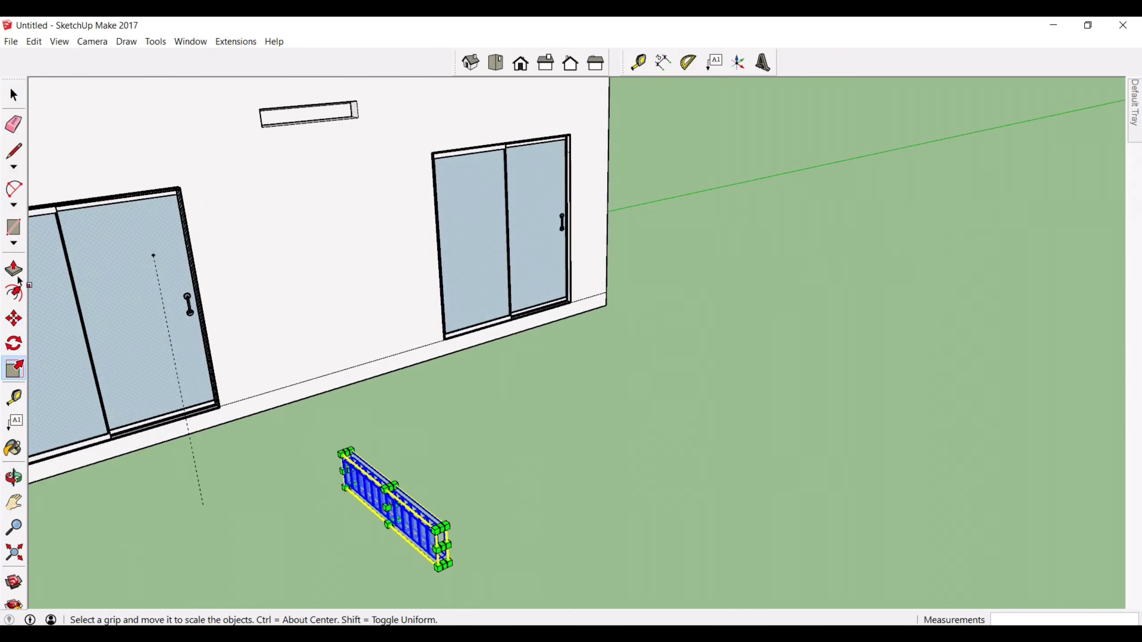
Step: Rotate the transom window on the ground so that it runs parallel to the sliding door wall
click(17, 350)
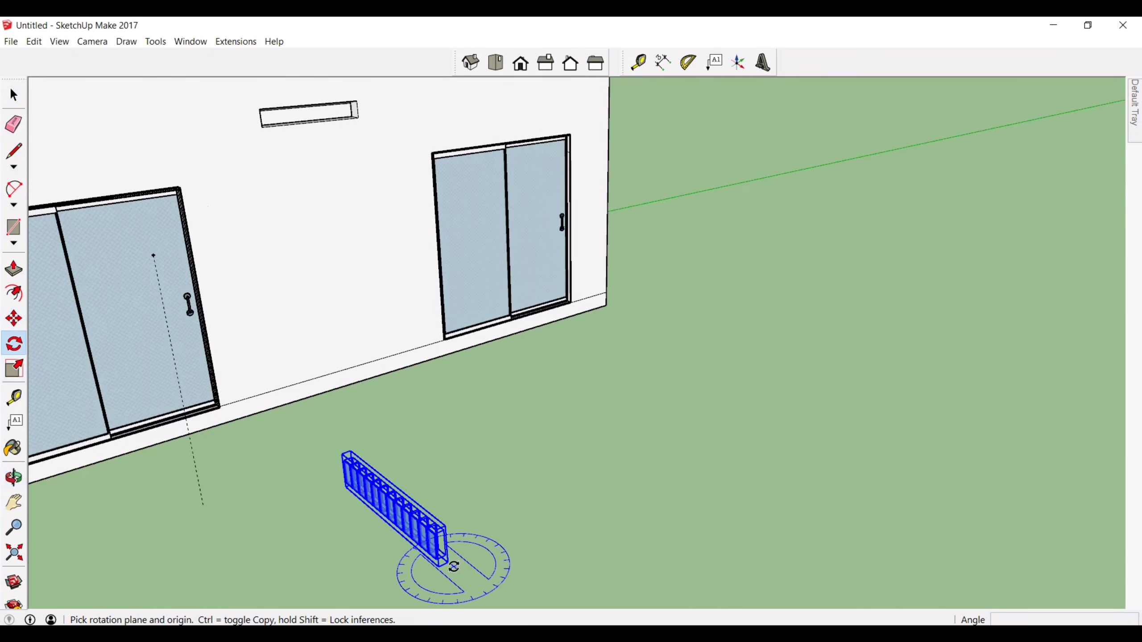
click(301, 435)
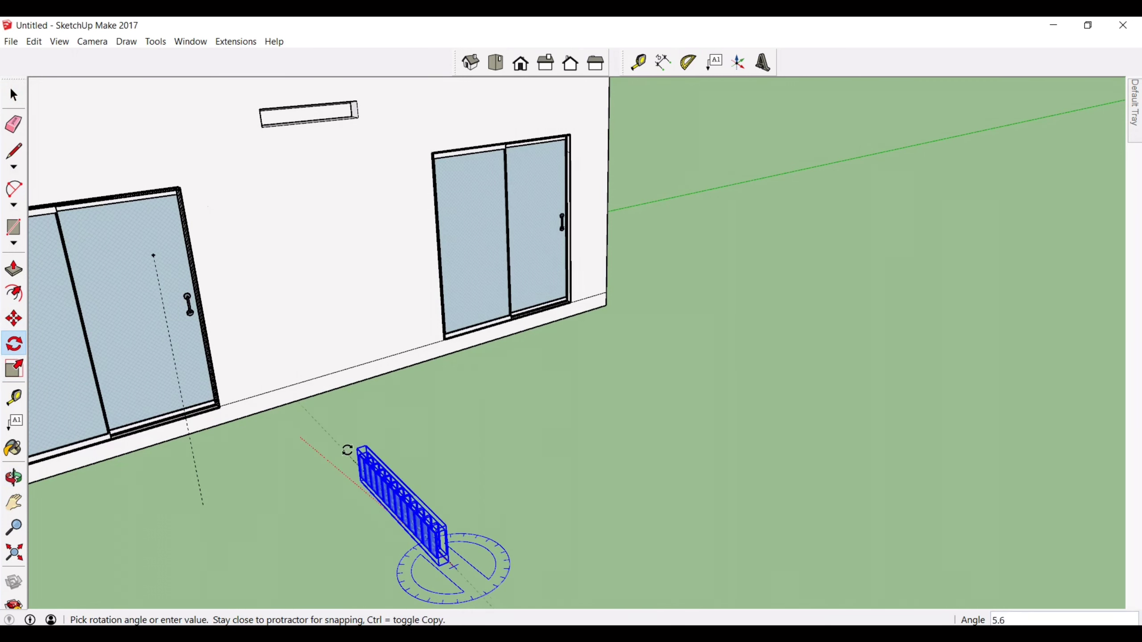
middle_drag(732, 533, 279, 321)
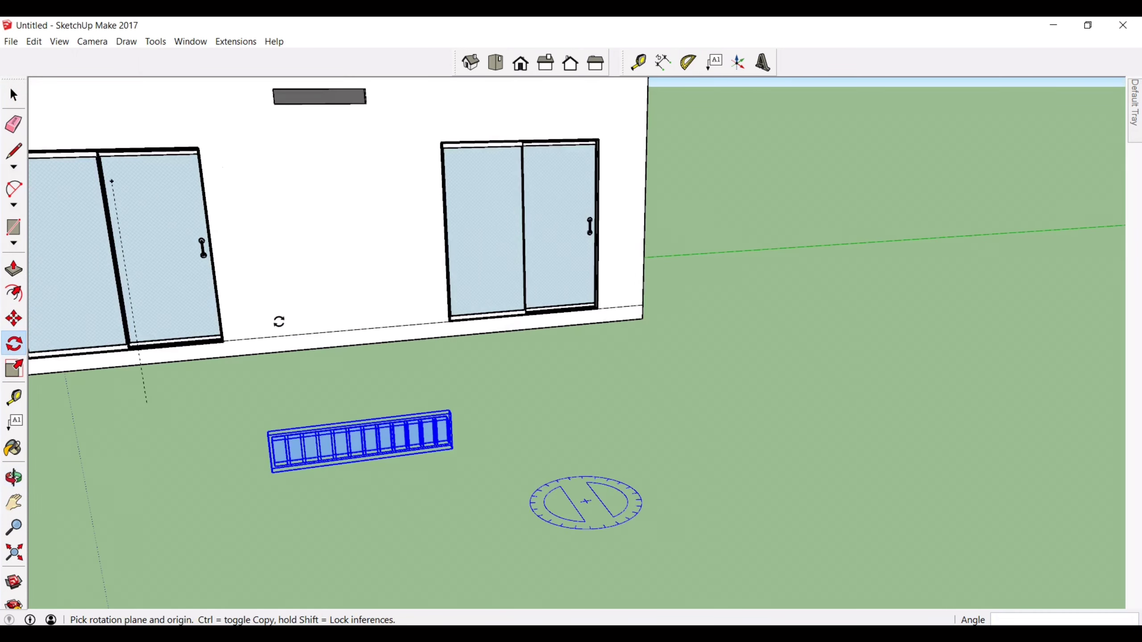
Step: Move the transom window up to the narrow opening in the wall between the sliding doors
click(13, 319)
middle_drag(337, 116, 388, 208)
scroll(456, 271, up, 7)
scroll(456, 271, down, 5)
scroll(513, 191, up, 4)
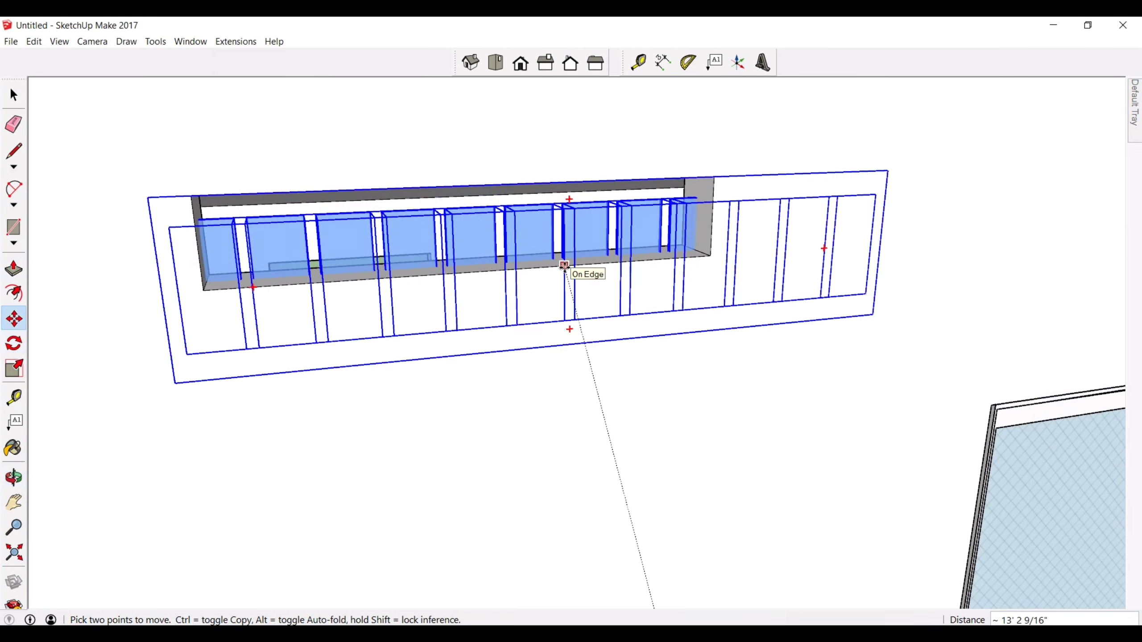
middle_drag(581, 262, 657, 235)
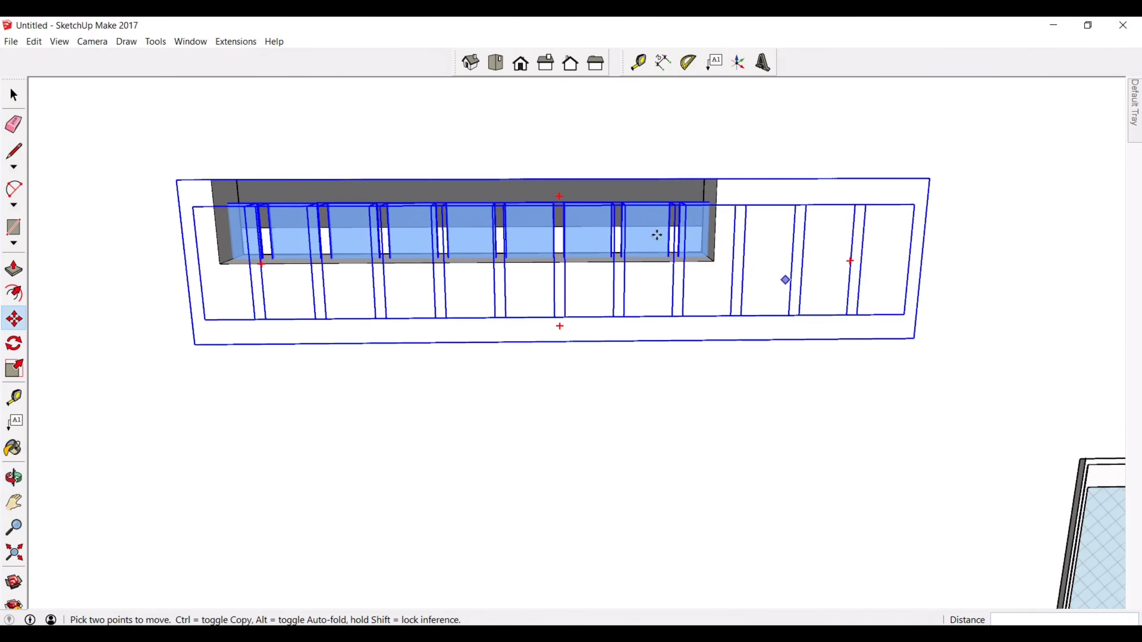
Step: Scale the transom window in width and height until its frame matches the edges of the wall opening
click(13, 369)
drag(930, 260, 721, 252)
drag(186, 261, 220, 264)
drag(470, 344, 469, 341)
click(470, 264)
middle_drag(470, 264, 562, 261)
Step: Try to close the front of the transom frame with short lines from its inner bottom corners to the opening edge
key(space)
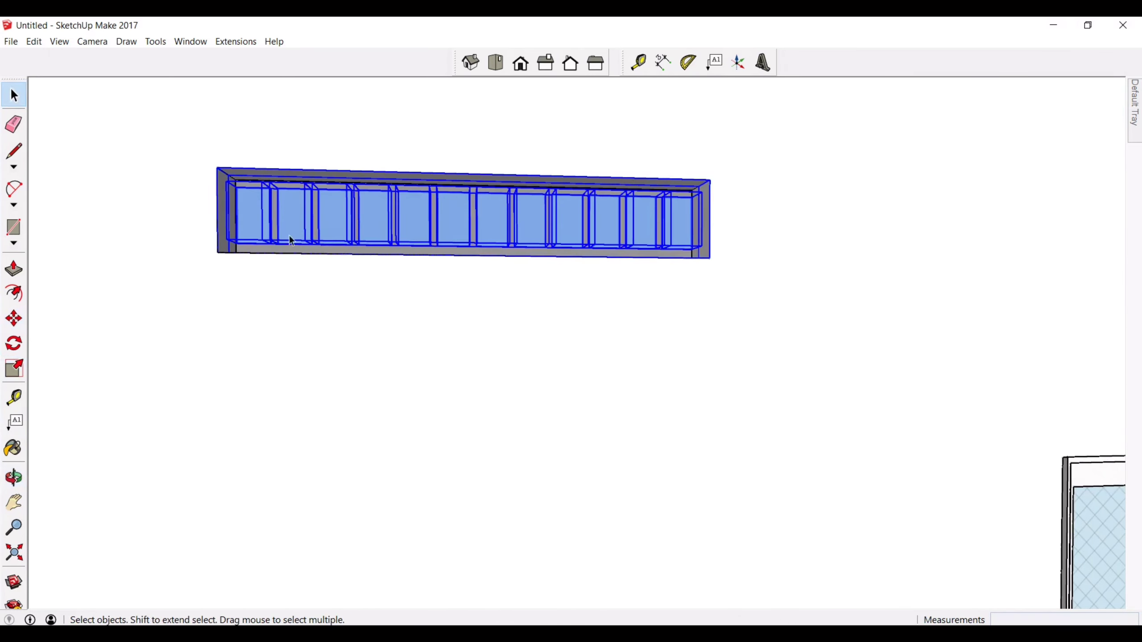
middle_drag(289, 236, 380, 335)
middle_drag(278, 377, 243, 315)
key(l)
click(214, 282)
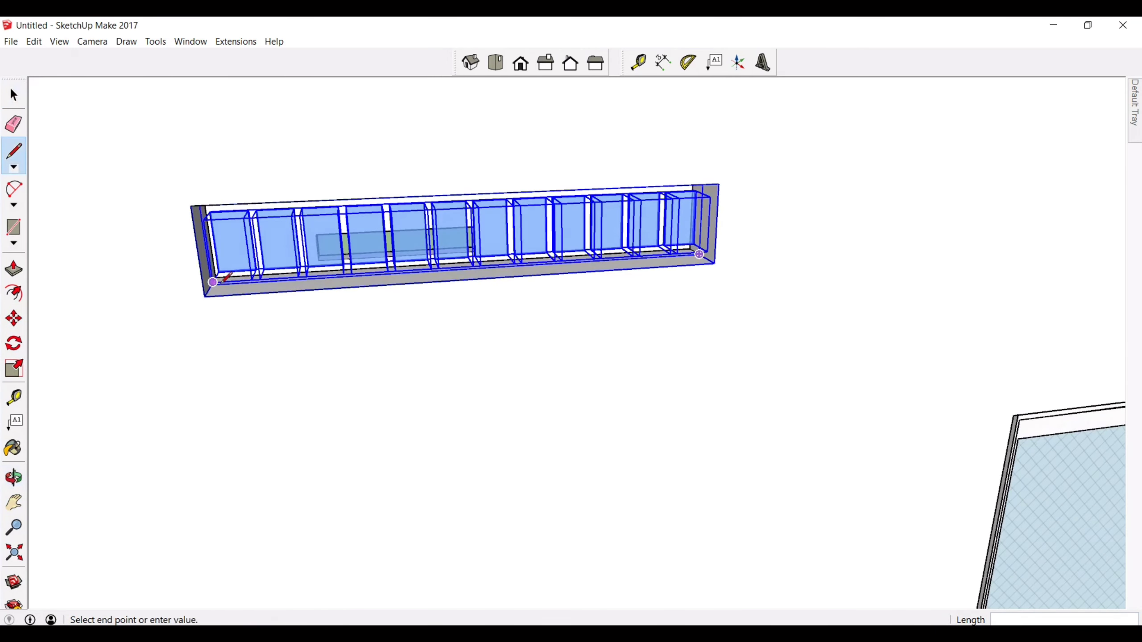
click(715, 251)
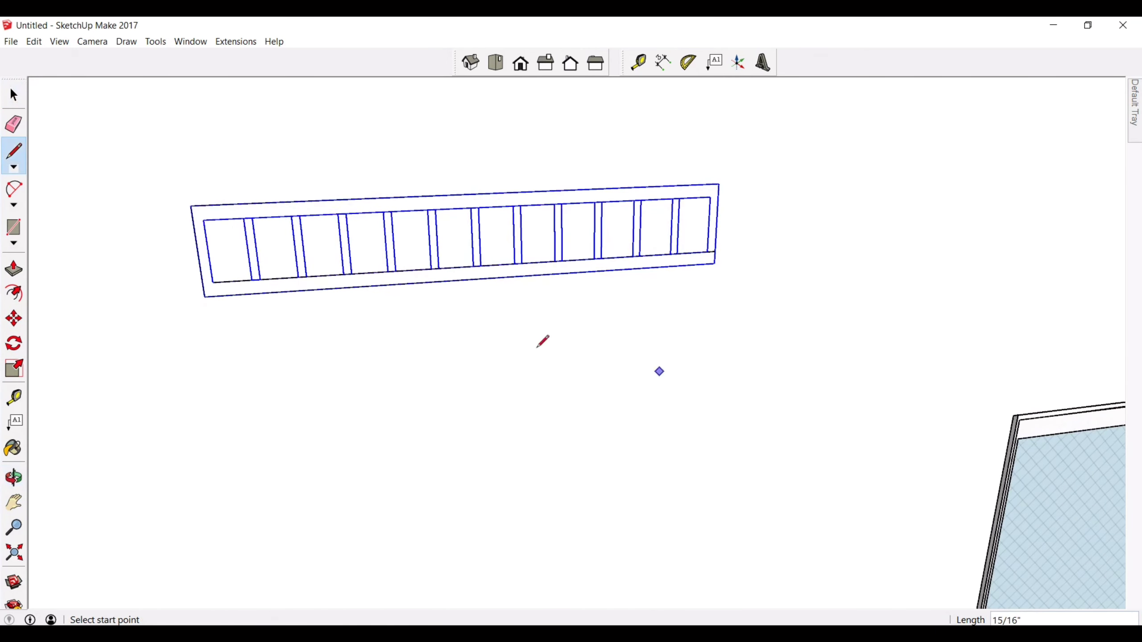
Step: Try to delete the new face covering the first pane of the transom window
key(space)
drag(431, 282, 133, 171)
right_click(576, 223)
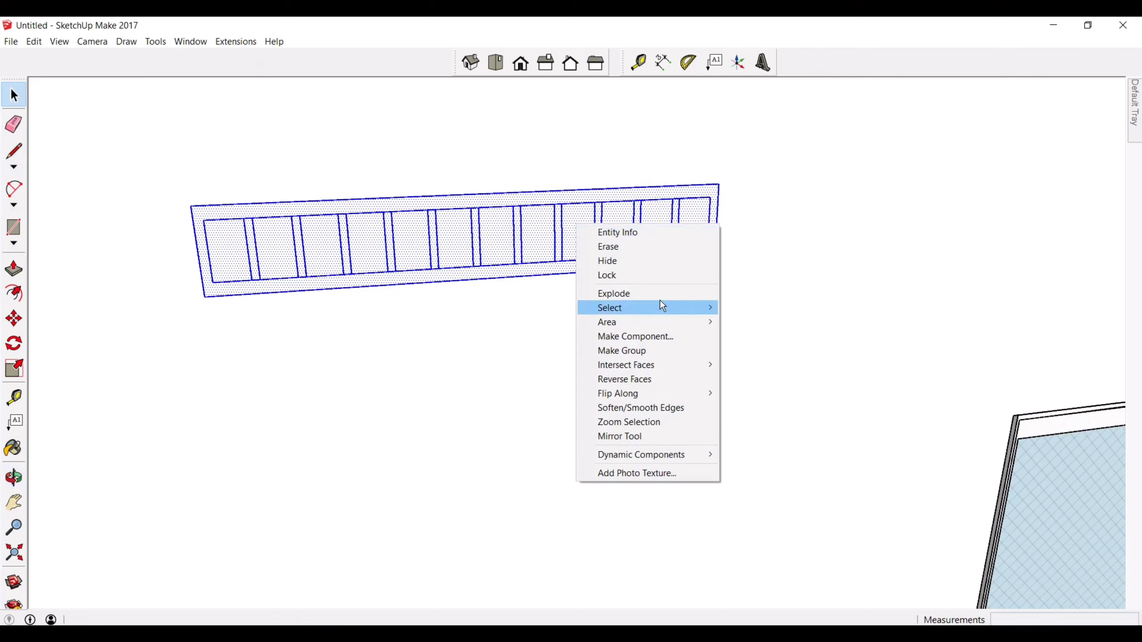
click(361, 337)
middle_drag(361, 337, 239, 372)
click(262, 226)
key(Delete)
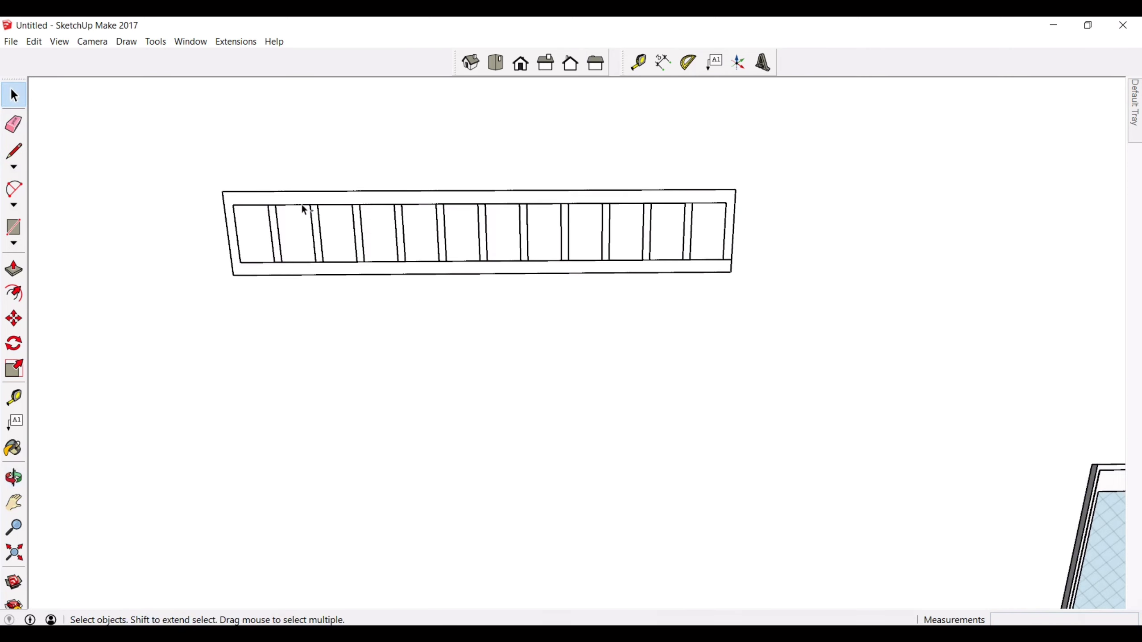
Step: Rotate the transom window about a point on its bottom edge and move it back into the wall opening
click(304, 210)
click(13, 343)
middle_drag(484, 273, 464, 358)
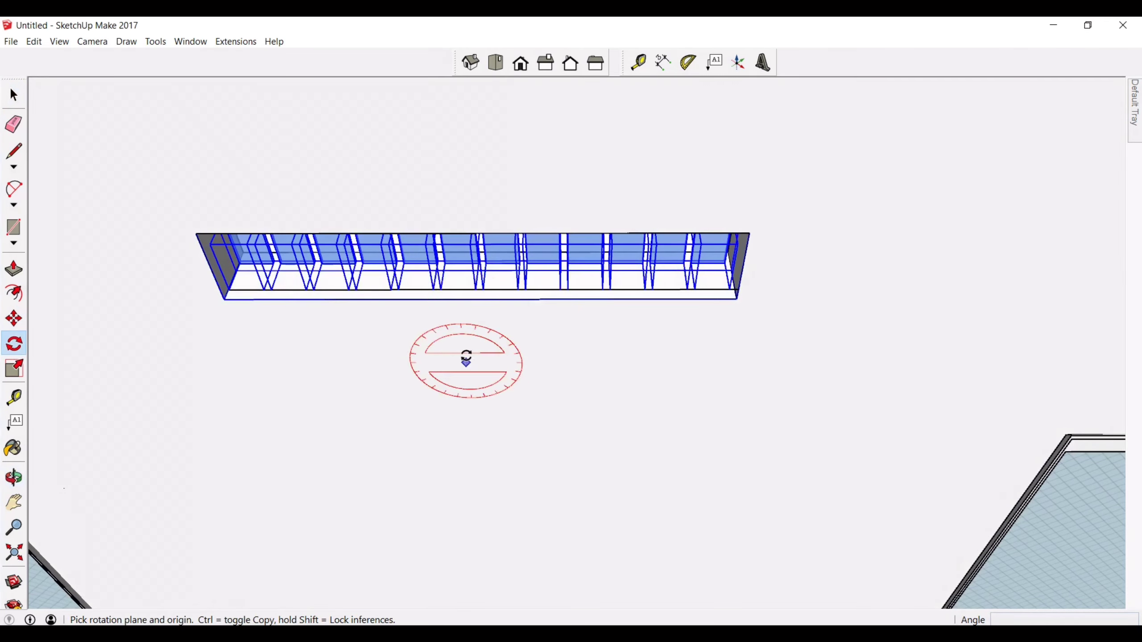
click(483, 289)
click(518, 290)
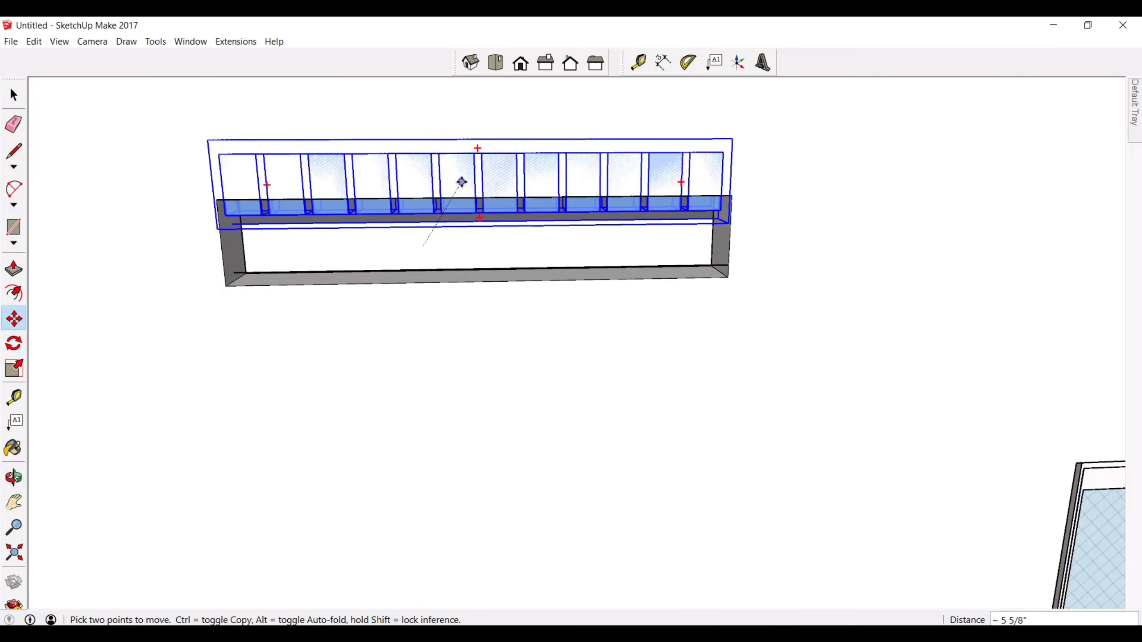
middle_drag(461, 219, 548, 331)
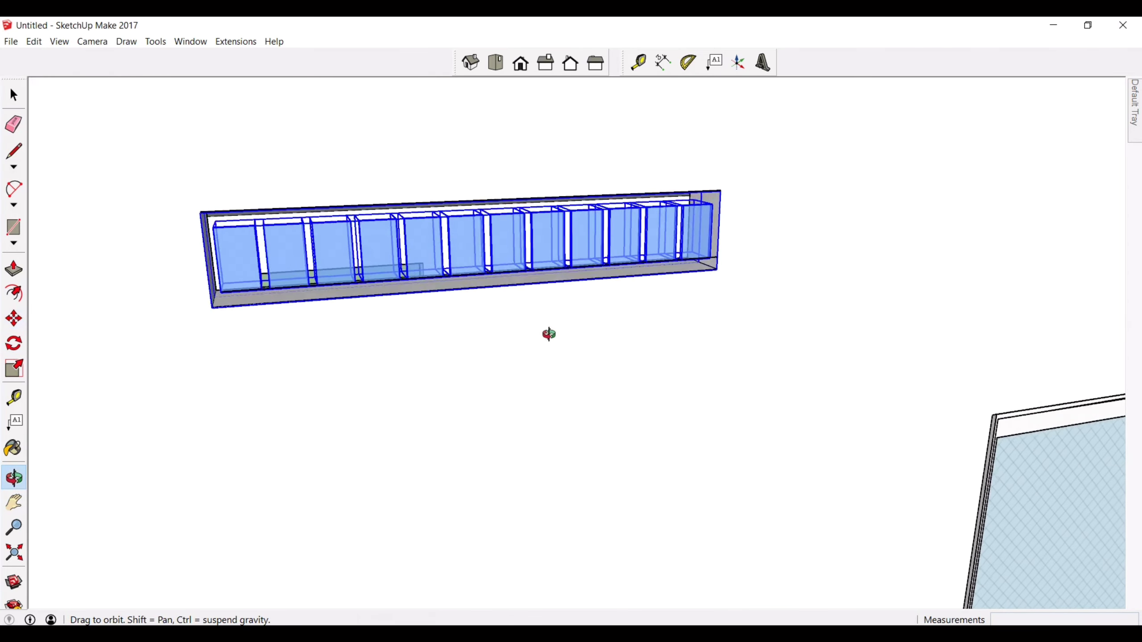
Step: Draw lines between the transom frame's inner corners and the wall opening to close the front gaps along its sides and bottom
click(13, 151)
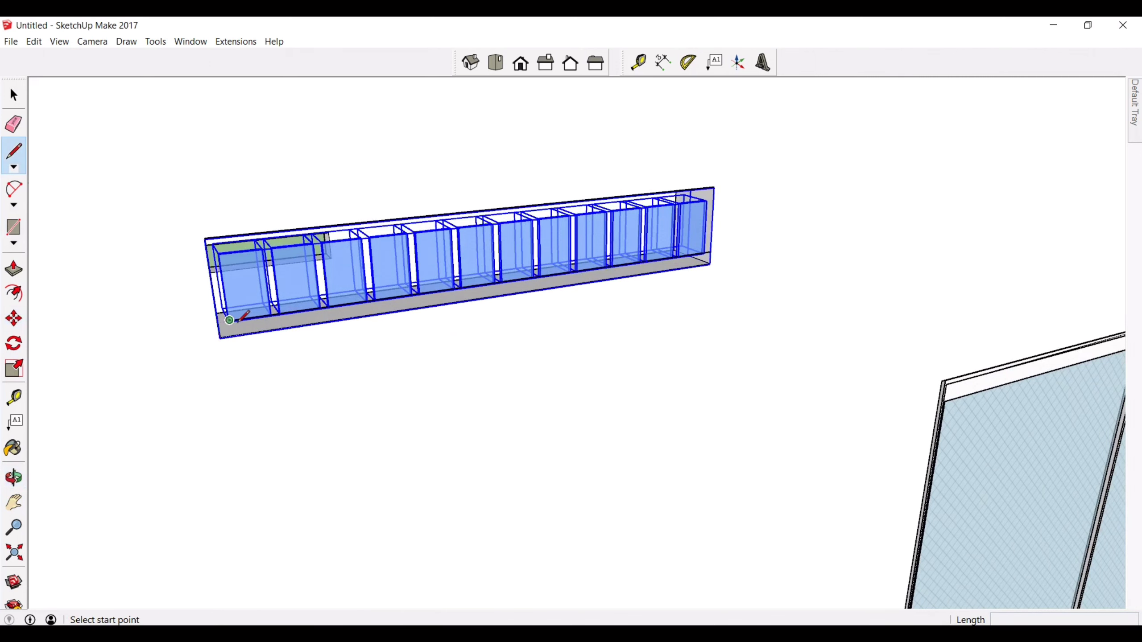
click(218, 322)
click(710, 253)
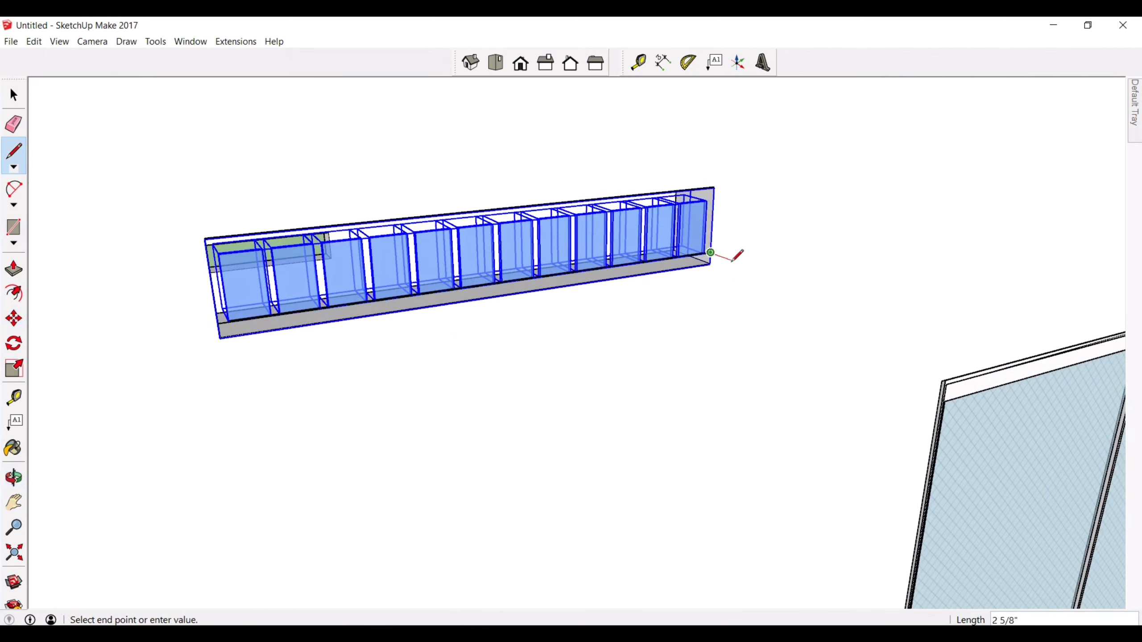
middle_drag(732, 259, 788, 255)
click(727, 272)
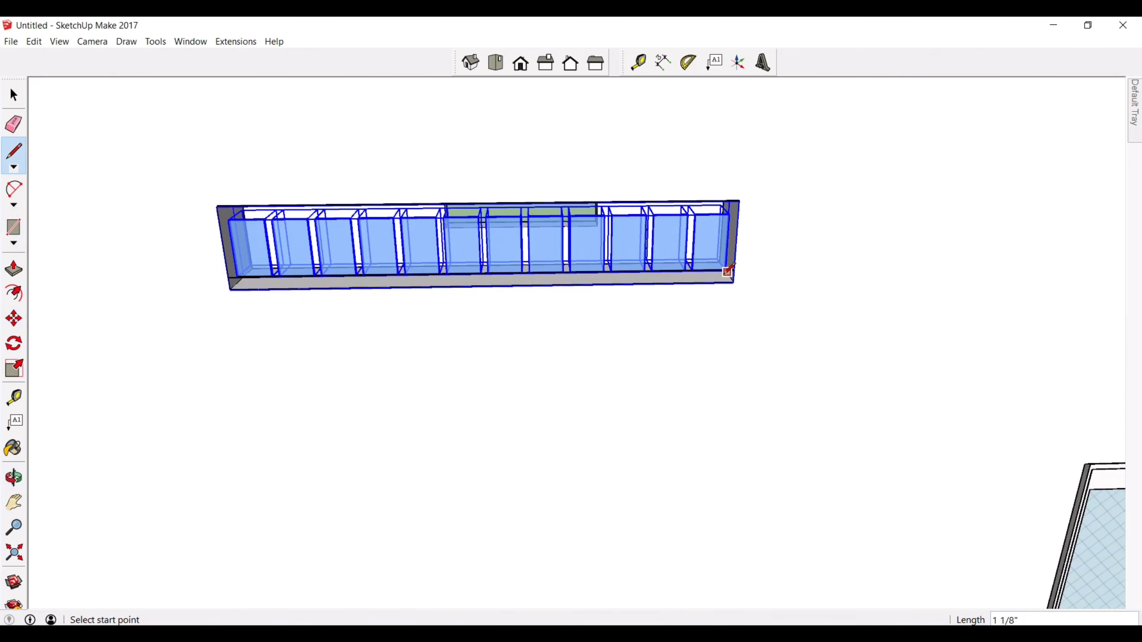
click(730, 214)
click(234, 286)
mouse_move(237, 286)
middle_down()
mouse_move(247, 317)
mouse_move(242, 306)
middle_up()
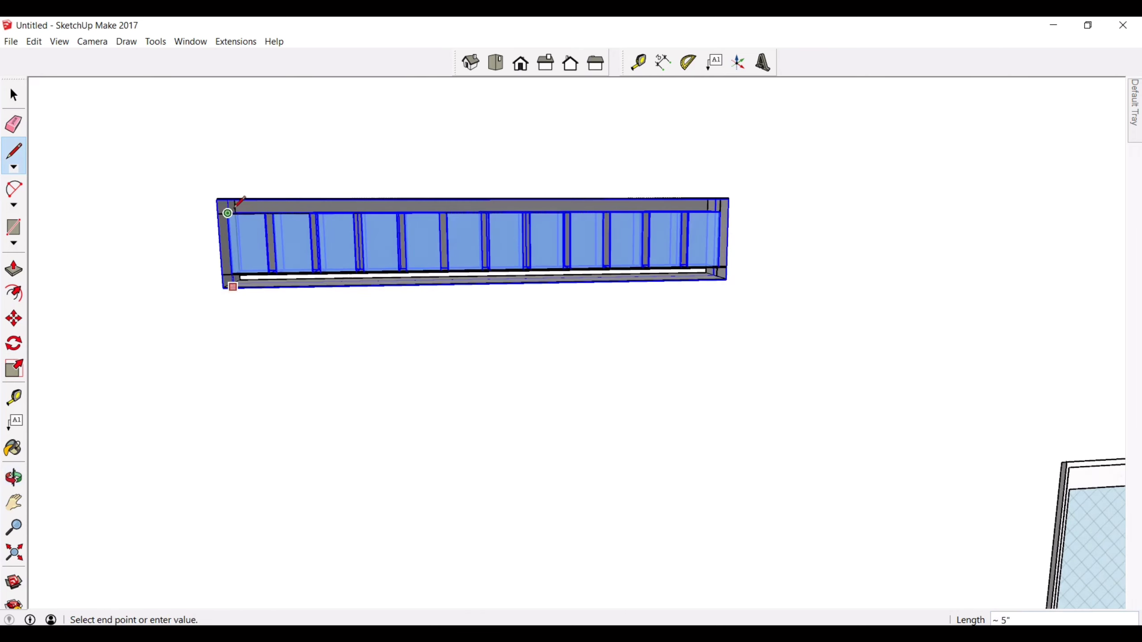
click(228, 213)
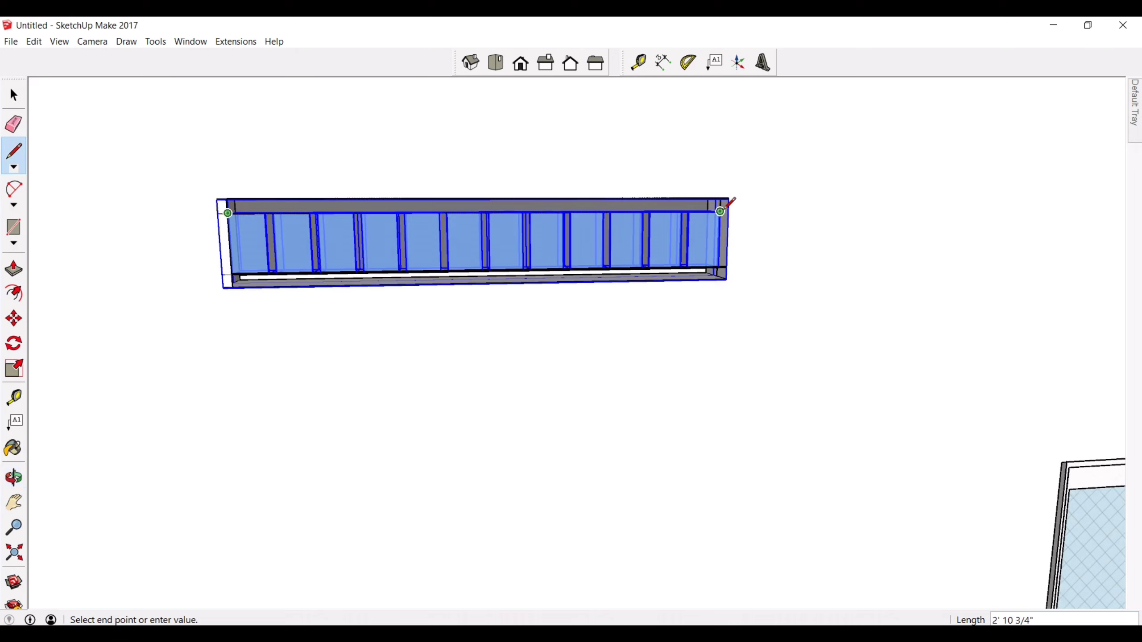
click(718, 267)
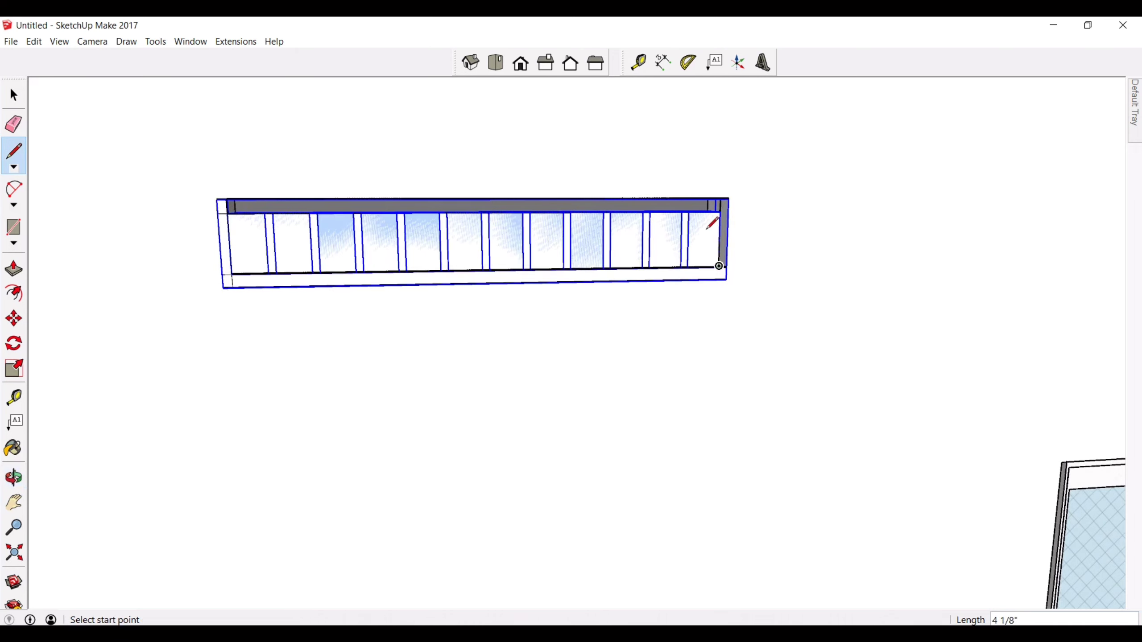
Step: Close the upper front strip of the transom frame with lines along its inner corners and delete the extra face over the first pane
middle_drag(707, 227, 694, 247)
click(727, 209)
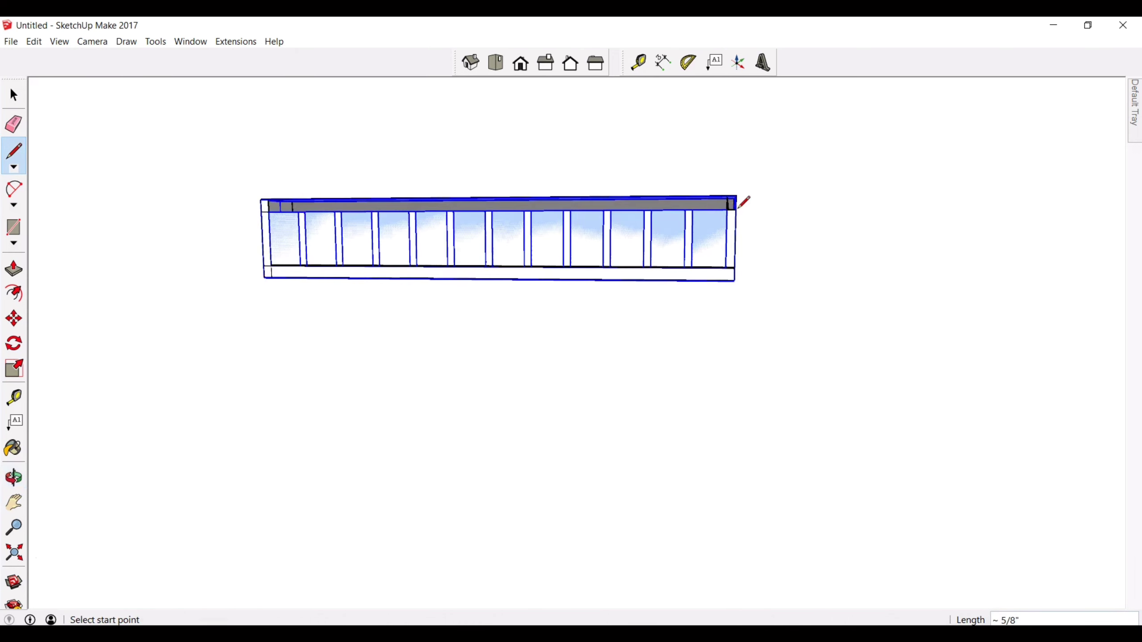
click(727, 209)
click(269, 211)
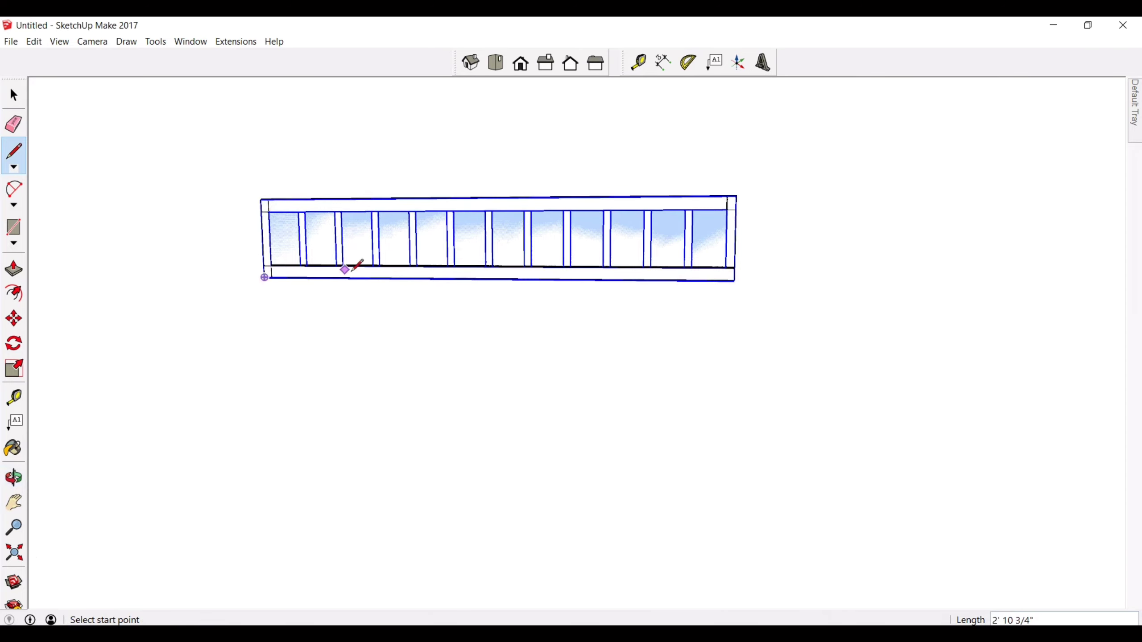
middle_drag(344, 270, 377, 282)
click(13, 95)
key(Delete)
click(296, 253)
scroll(466, 391, down, 6)
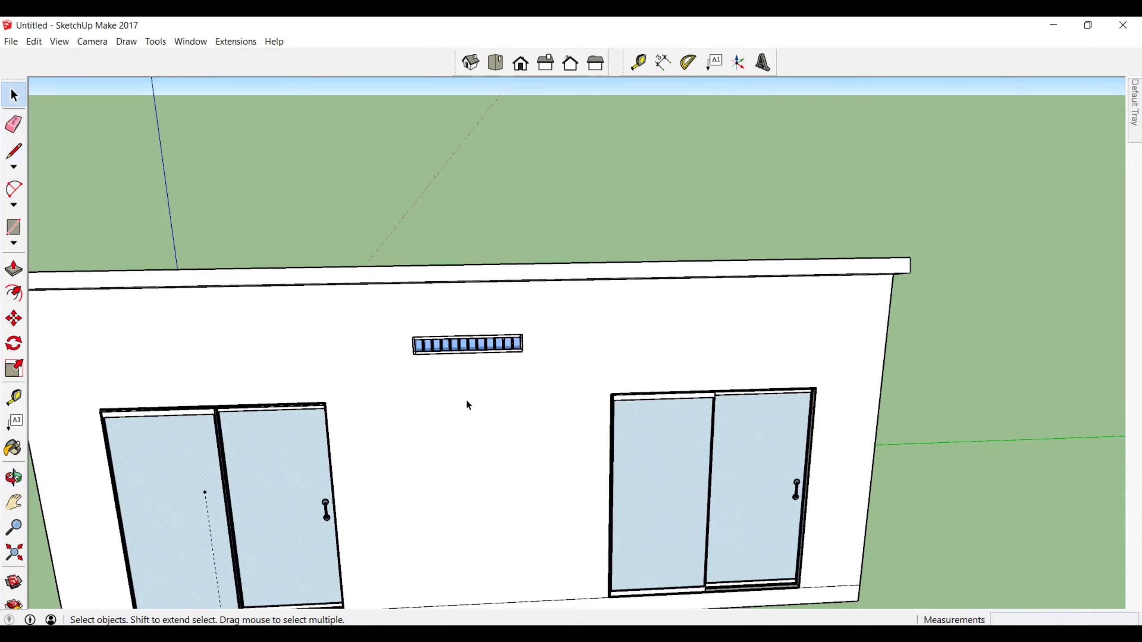
middle_drag(466, 400, 357, 437)
scroll(357, 443, down, 3)
middle_drag(412, 301, 339, 287)
scroll(339, 288, up, 2)
middle_drag(627, 314, 668, 341)
key(l)
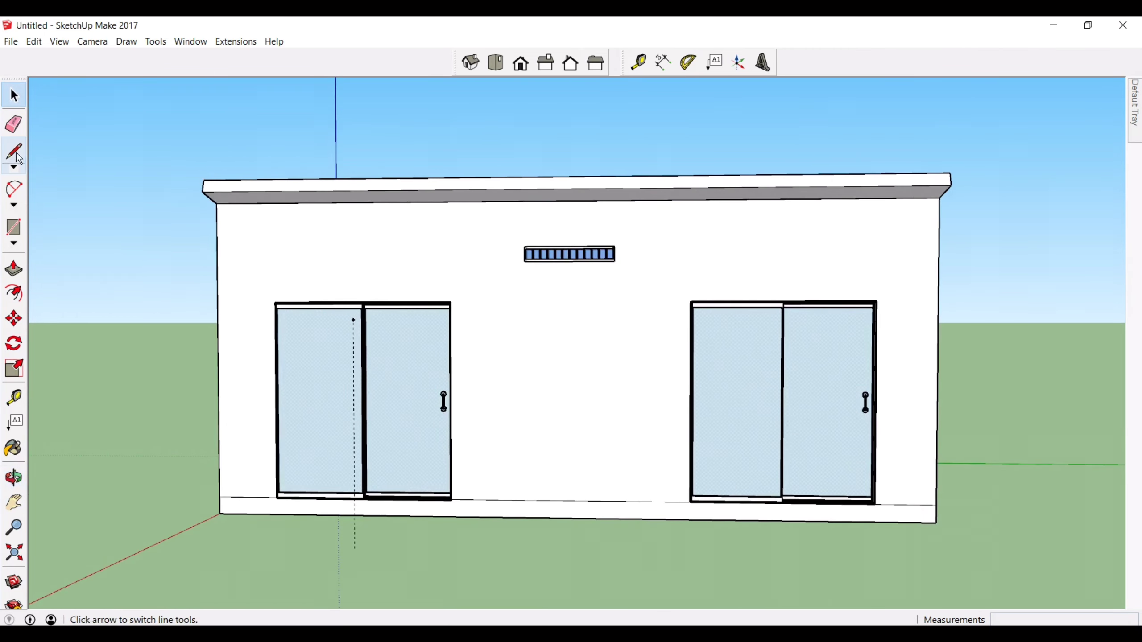
click(569, 500)
middle_drag(581, 205, 1104, 440)
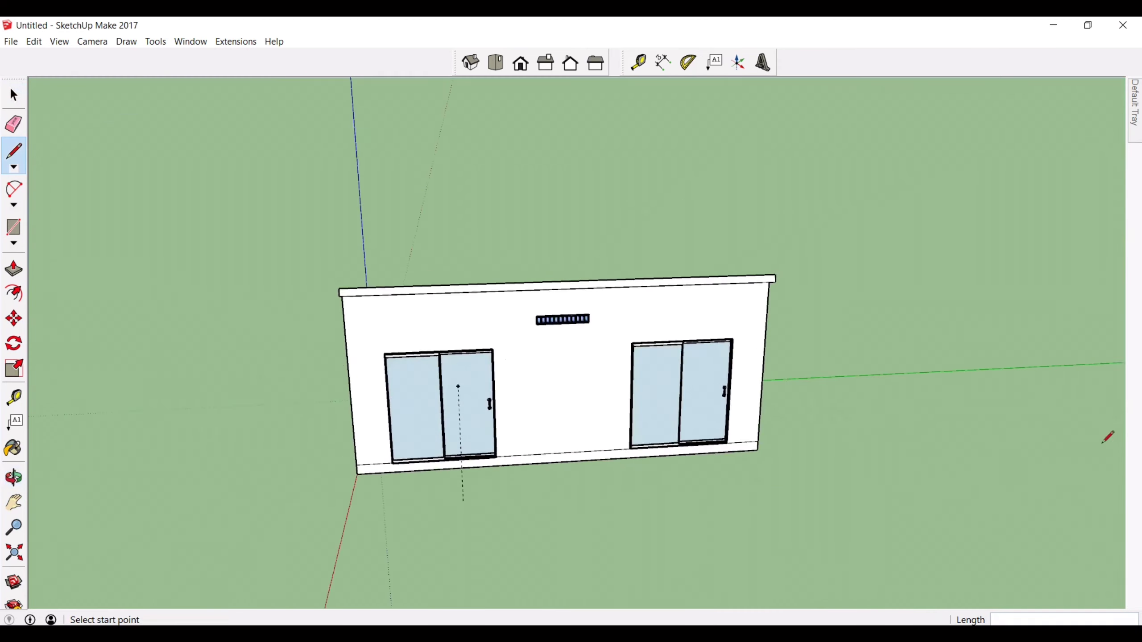
Step: Copy the transom frame from the front wall and paste it on the ground behind the building
scroll(568, 316, up, 5)
click(13, 95)
click(546, 326)
scroll(791, 385, down, 3)
middle_drag(791, 386, 532, 364)
scroll(545, 526, down, 3)
click(545, 526)
key(ctrl+v)
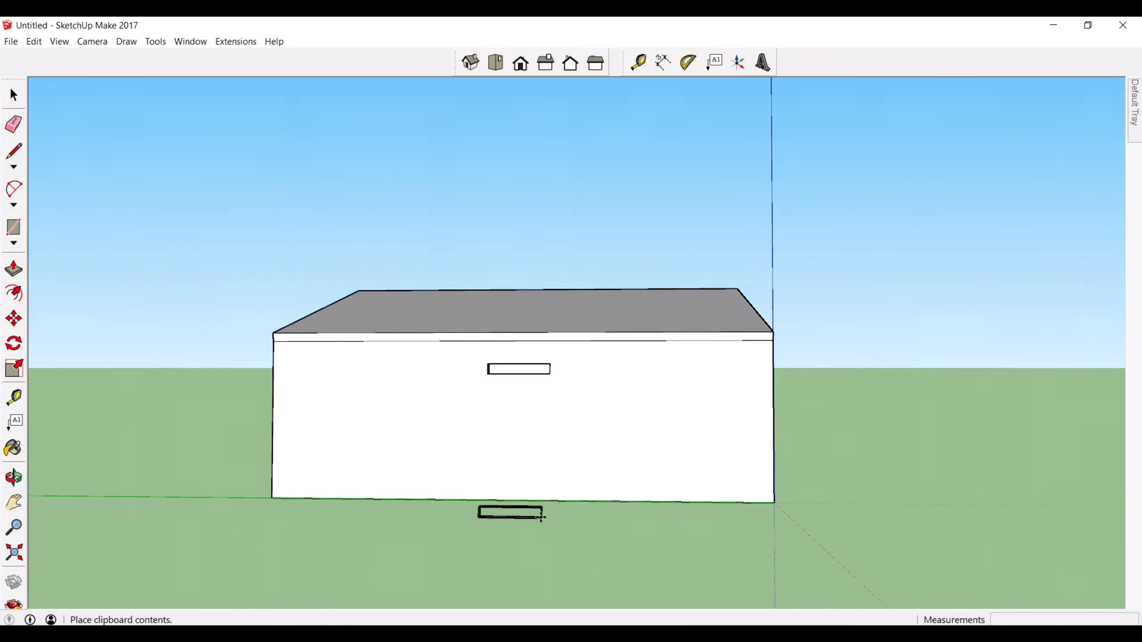
middle_drag(542, 523, 994, 523)
middle_drag(520, 476, 366, 459)
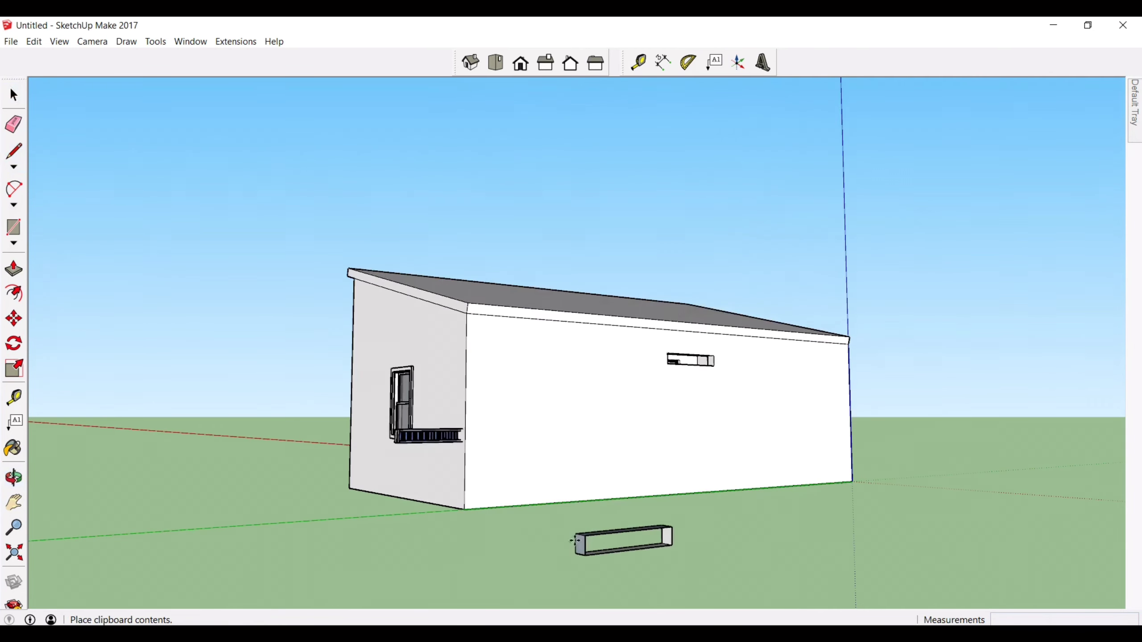
click(401, 578)
Step: Delete the pasted transom frame without panes beside the building
middle_drag(382, 535, 349, 510)
key(Escape)
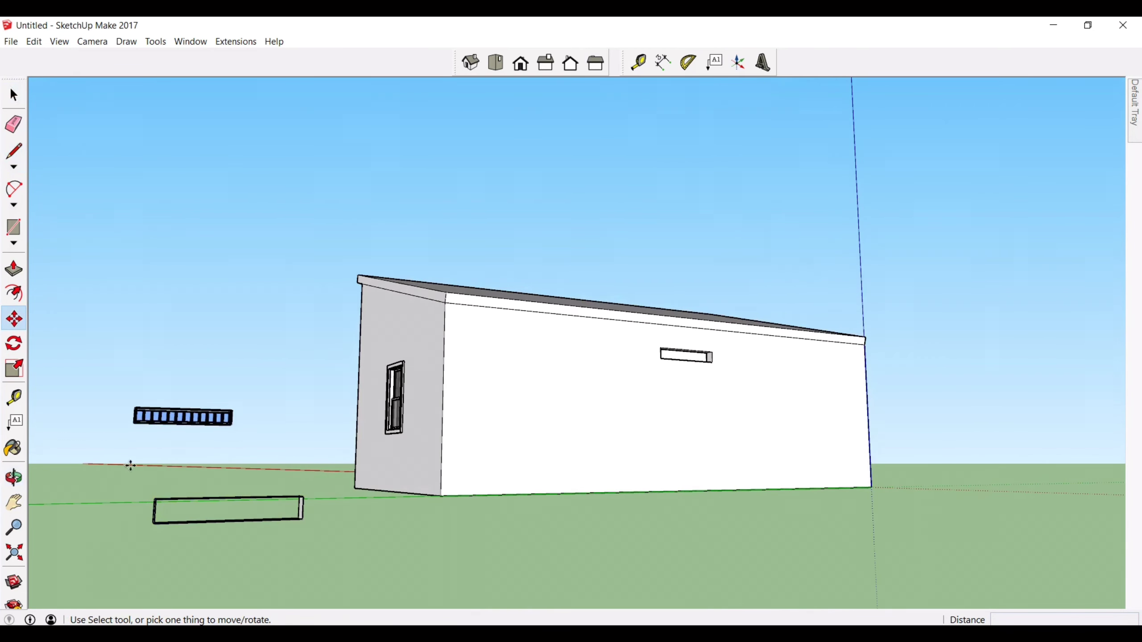
key(space)
drag(139, 478, 365, 569)
key(Delete)
Step: Try to move the spare transom window with panes into the rear wall opening, and undo the move
drag(72, 338, 282, 460)
key(m)
key(space)
middle_drag(520, 426, 643, 461)
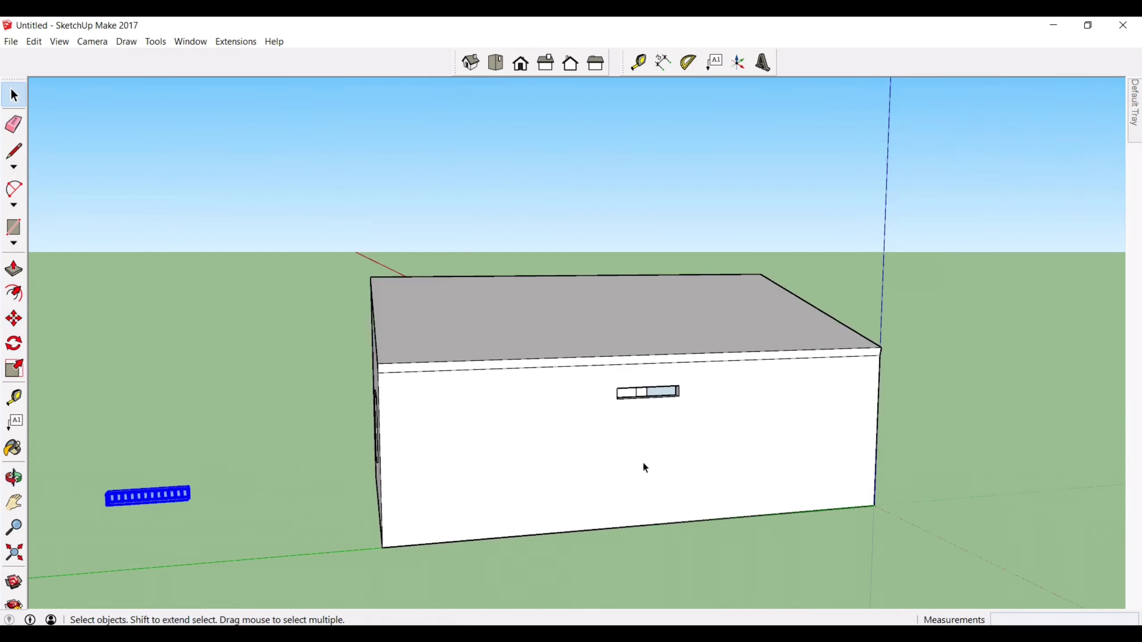
scroll(589, 366, up, 5)
scroll(510, 375, down, 5)
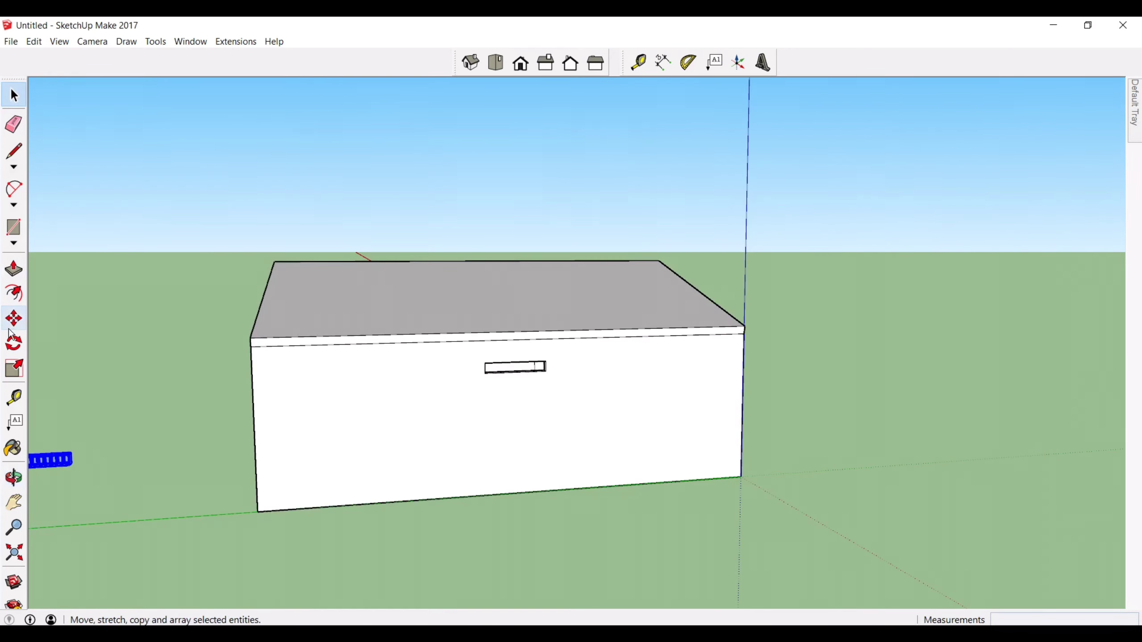
click(10, 332)
scroll(517, 369, up, 5)
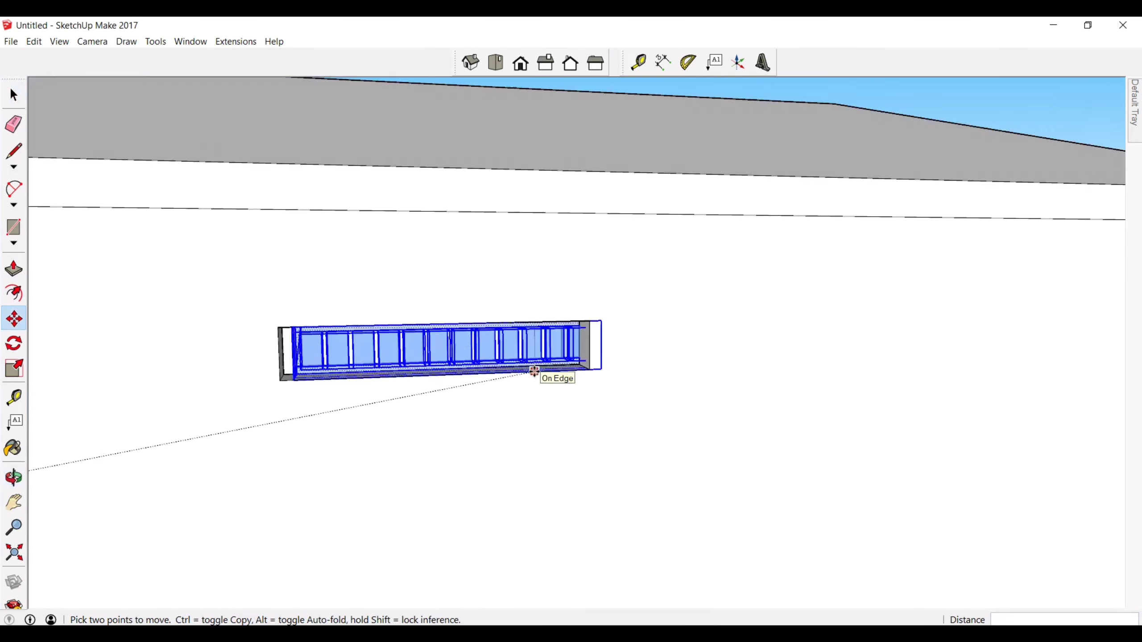
scroll(534, 371, up, 2)
click(515, 374)
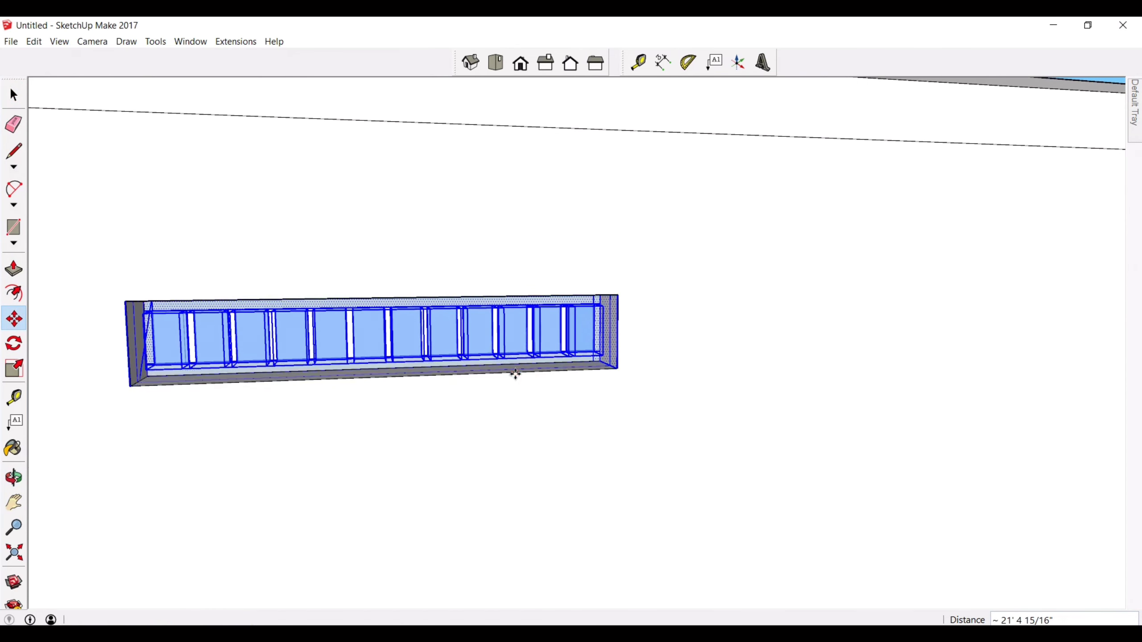
middle_drag(515, 374, 435, 515)
click(391, 373)
key(ctrl)
key(ctrl+z)
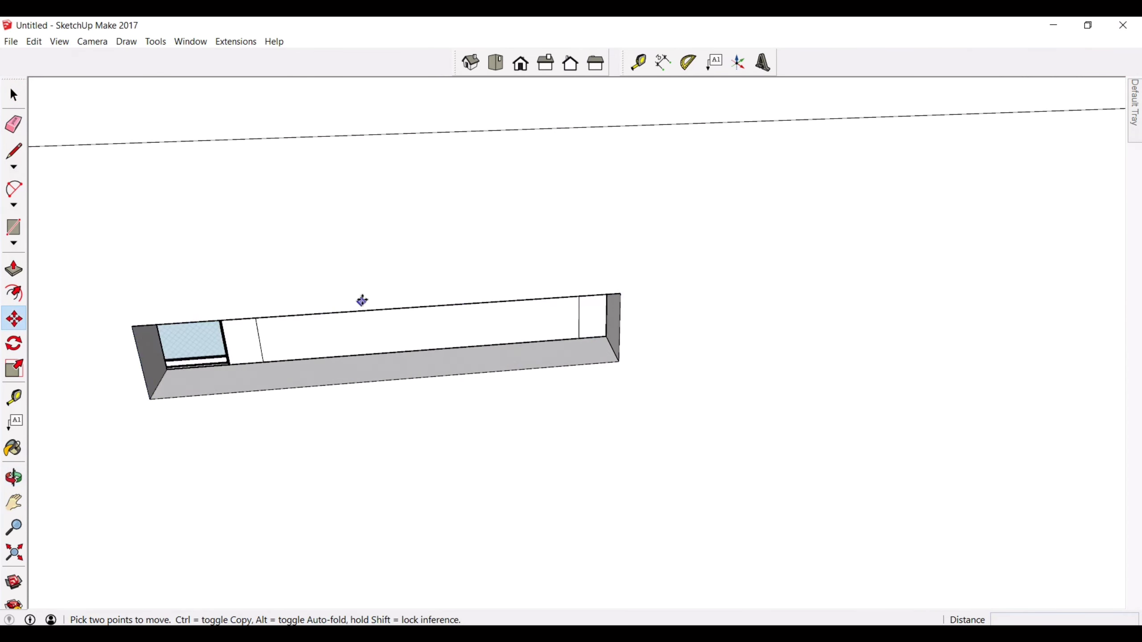
Step: Move the spare transom window from beside the building into the opening in the rear wall
scroll(362, 301, down, 6)
middle_drag(198, 451, 678, 378)
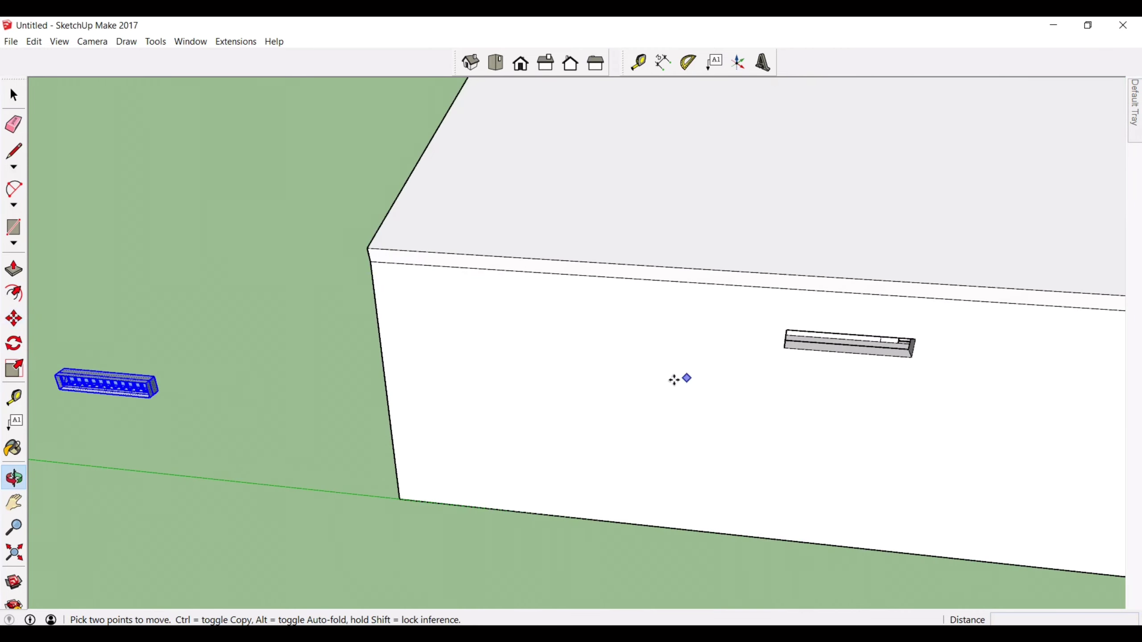
click(102, 377)
scroll(849, 342, up, 3)
click(851, 335)
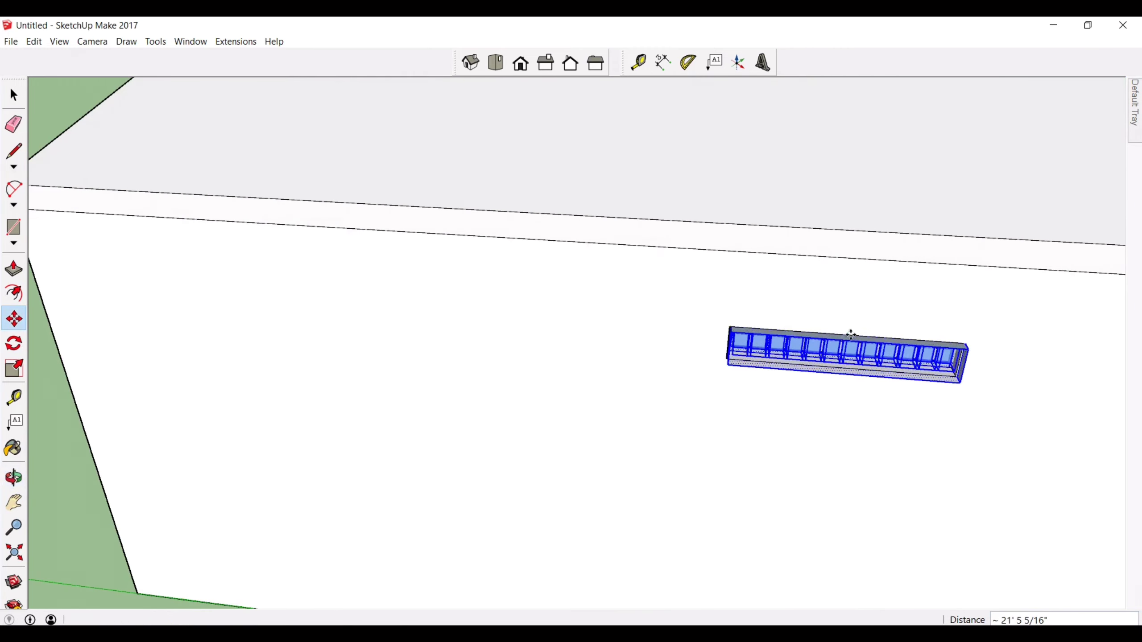
mouse_move(987, 344)
middle_down()
mouse_move(1017, 311)
mouse_move(991, 355)
middle_up()
key(e)
Step: Delete the dashed guide line and its end point in front of the sliding door nearest the origin
scroll(728, 336, down, 8)
middle_drag(628, 375, 872, 295)
mouse_move(764, 341)
middle_down()
mouse_move(974, 304)
mouse_move(864, 433)
middle_up()
key(space)
scroll(587, 307, up, 5)
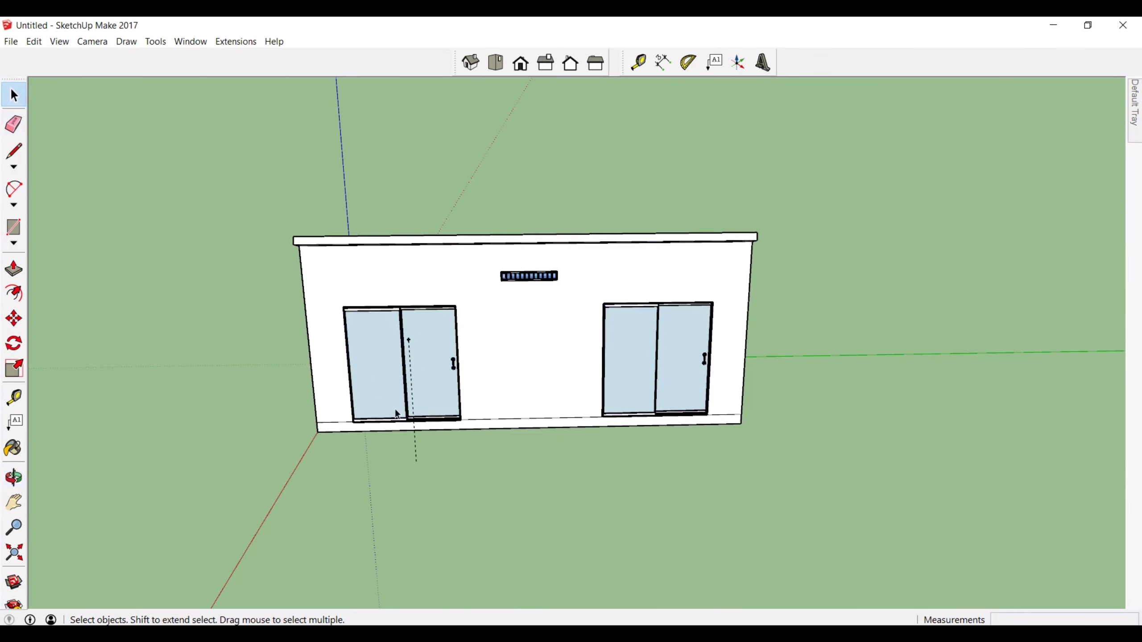
click(409, 338)
middle_drag(466, 428, 340, 387)
drag(340, 387, 408, 429)
Step: Paint the sloped roof face with the red Roofing Metal Standing Seam material from the Roofing collection
middle_drag(357, 402, 949, 432)
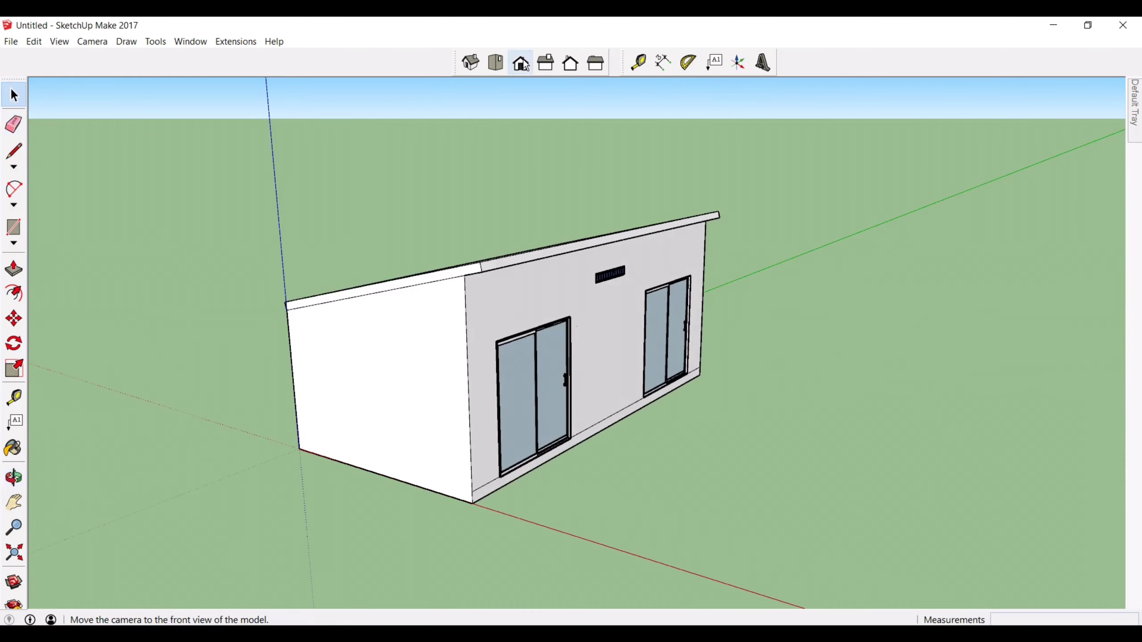
click(128, 42)
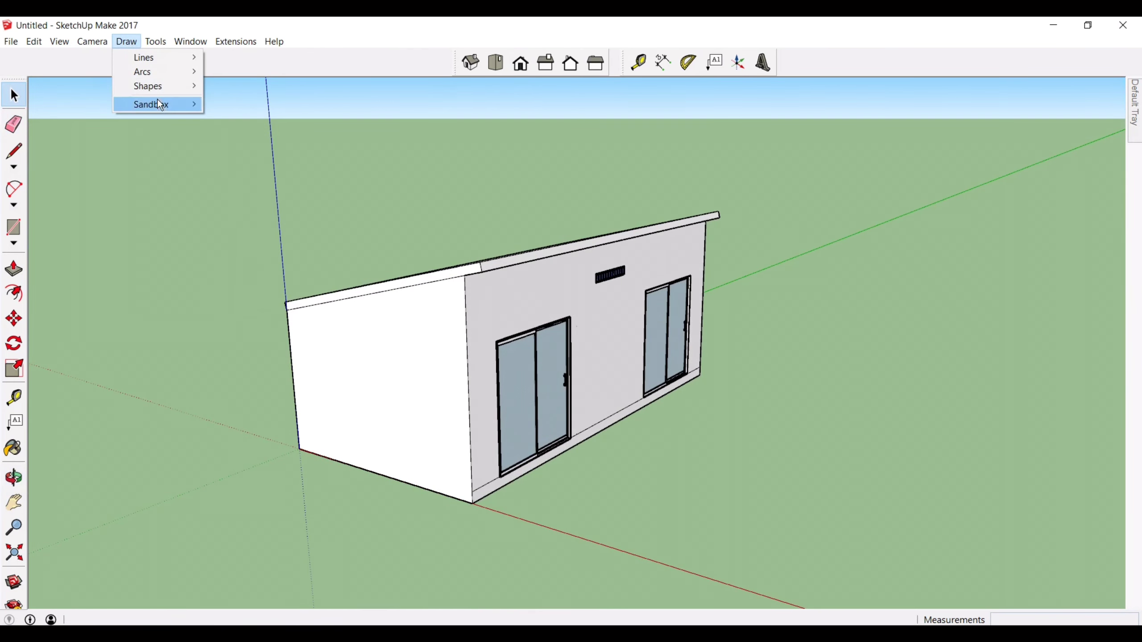
mouse_move(155, 41)
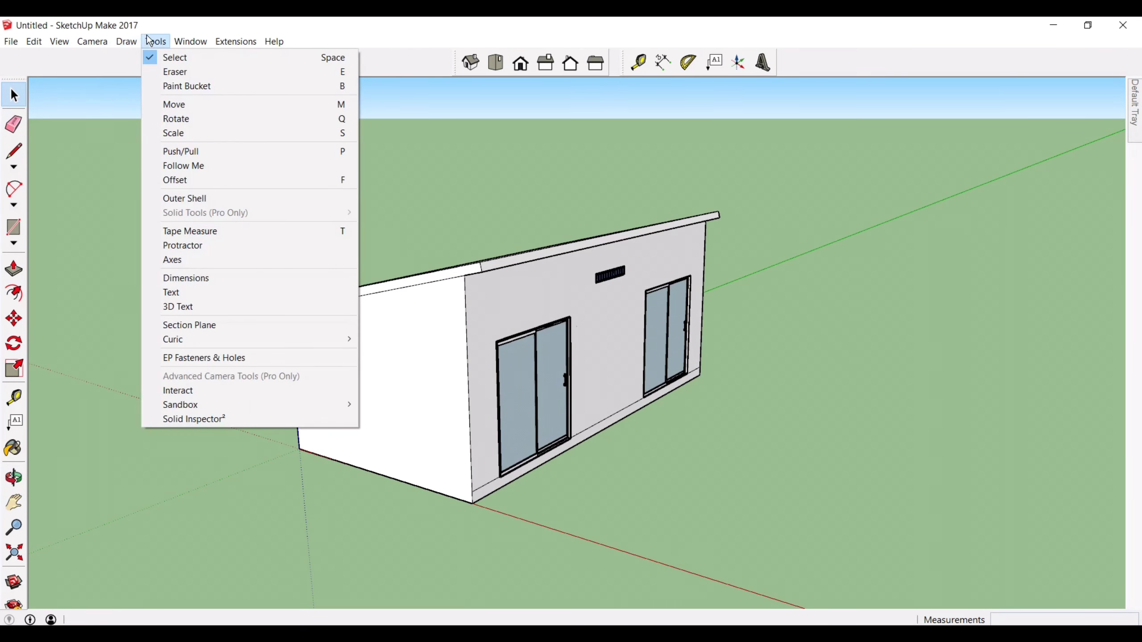
click(184, 86)
click(198, 43)
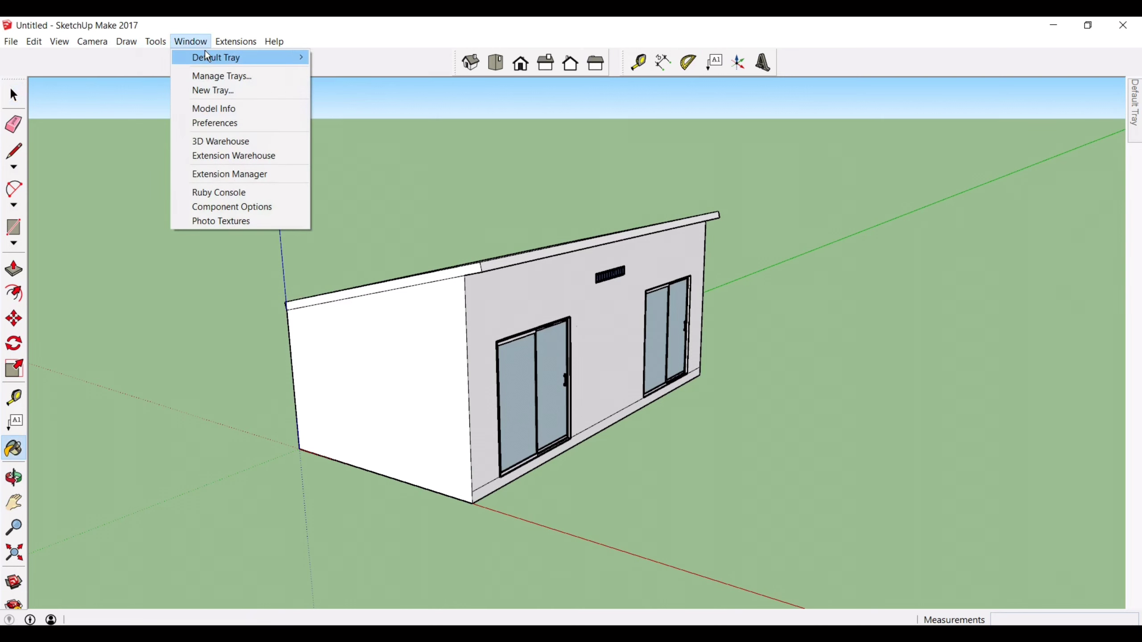
mouse_move(206, 52)
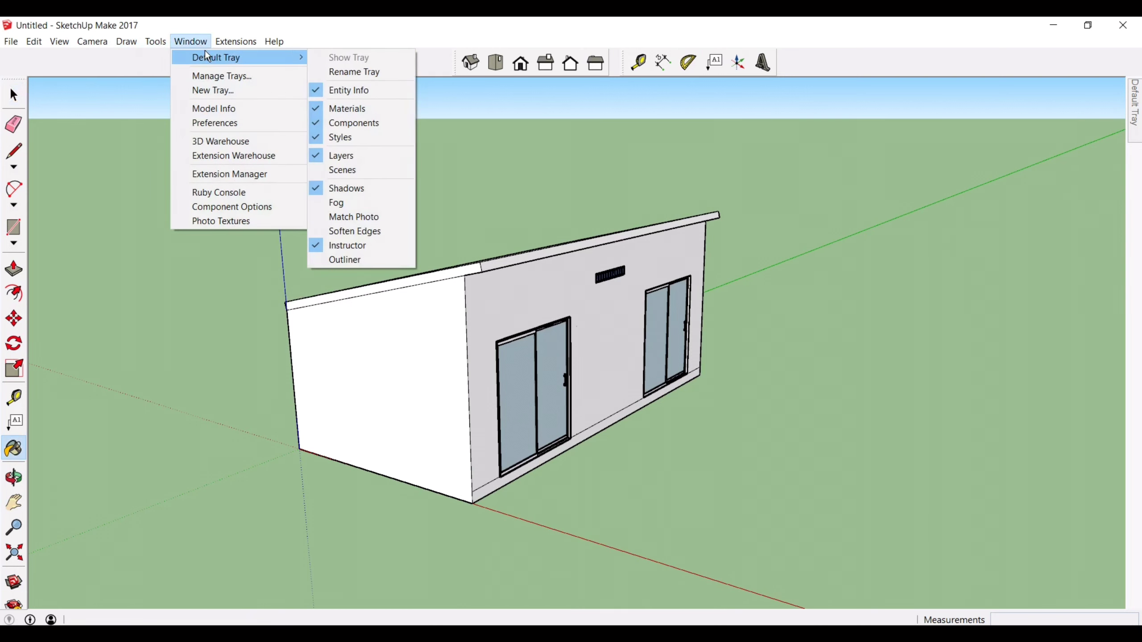
click(235, 215)
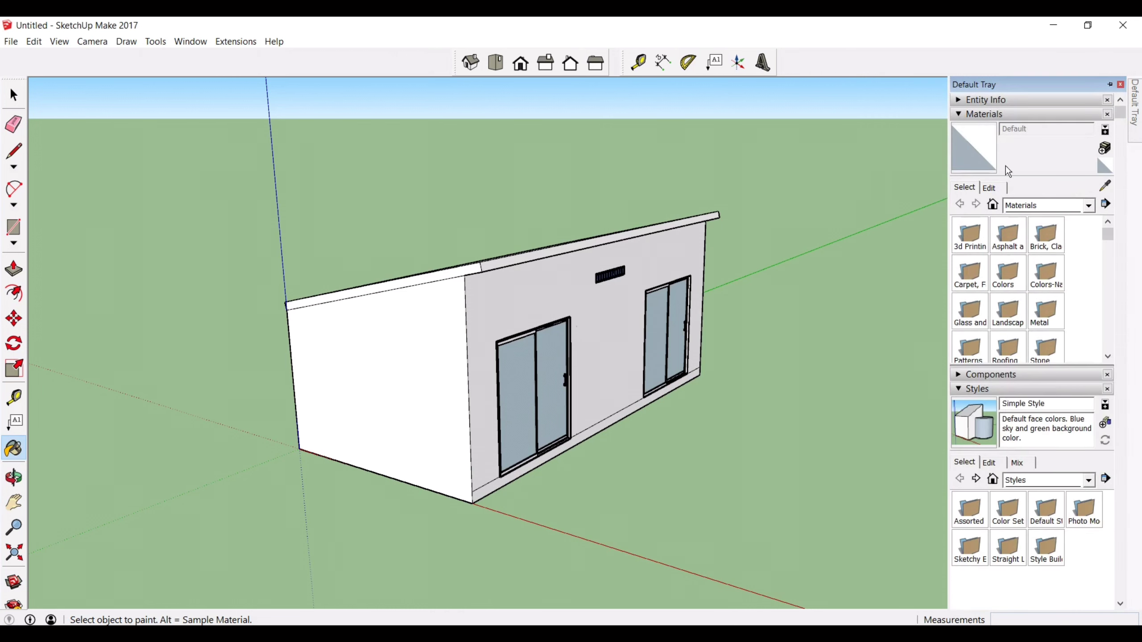
scroll(1044, 330, down, 2)
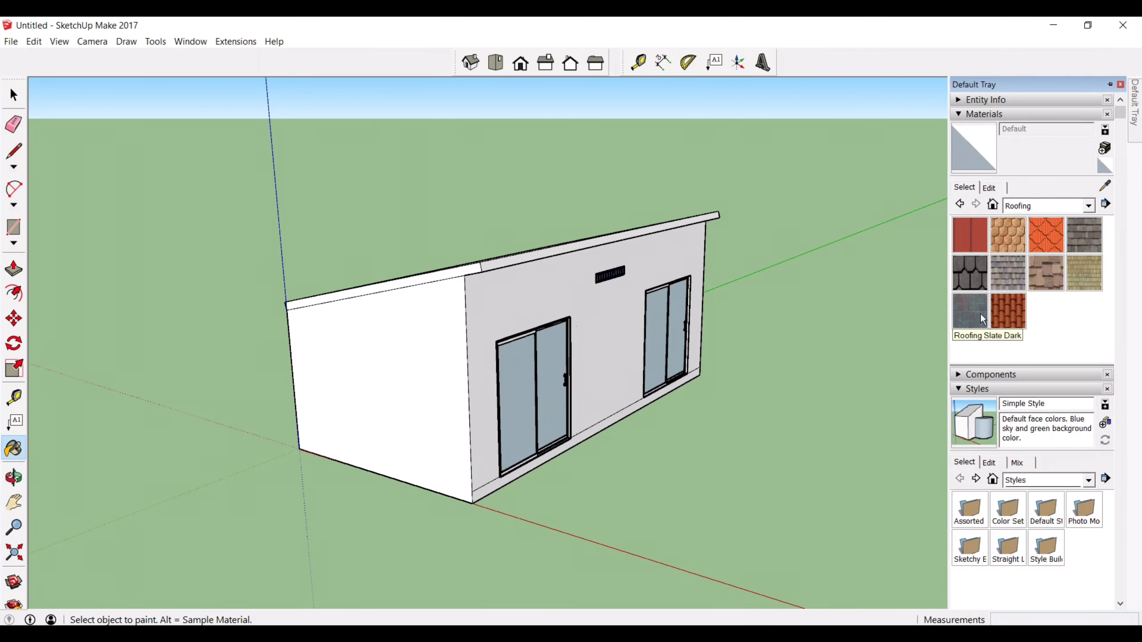
click(969, 239)
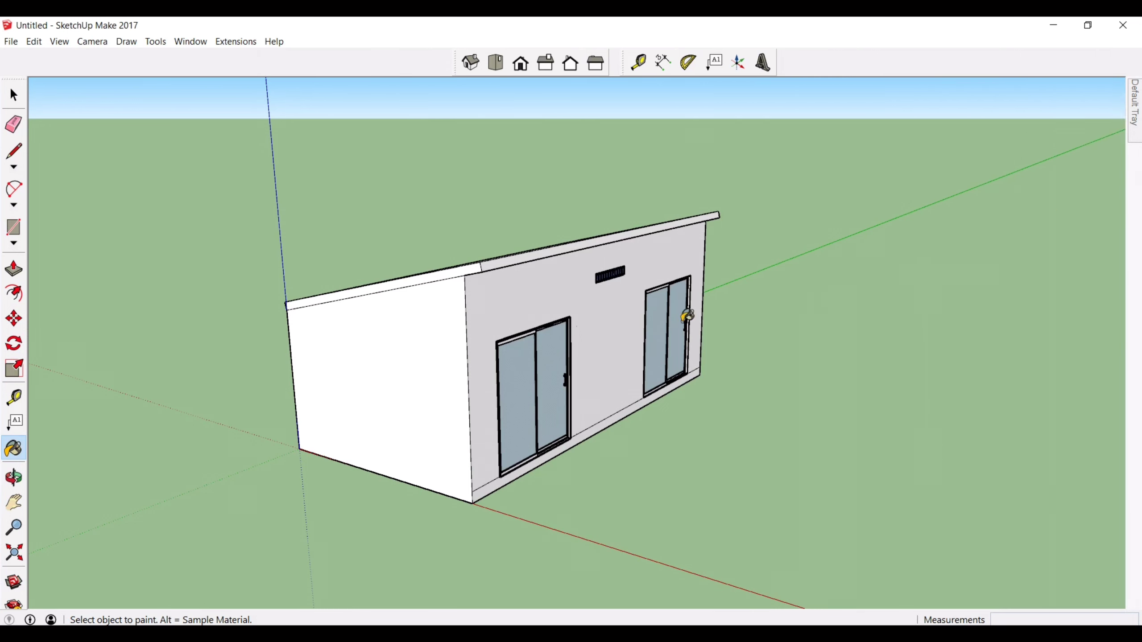
mouse_move(688, 315)
middle_down()
mouse_move(601, 278)
mouse_move(655, 451)
mouse_move(511, 301)
middle_up()
click(601, 278)
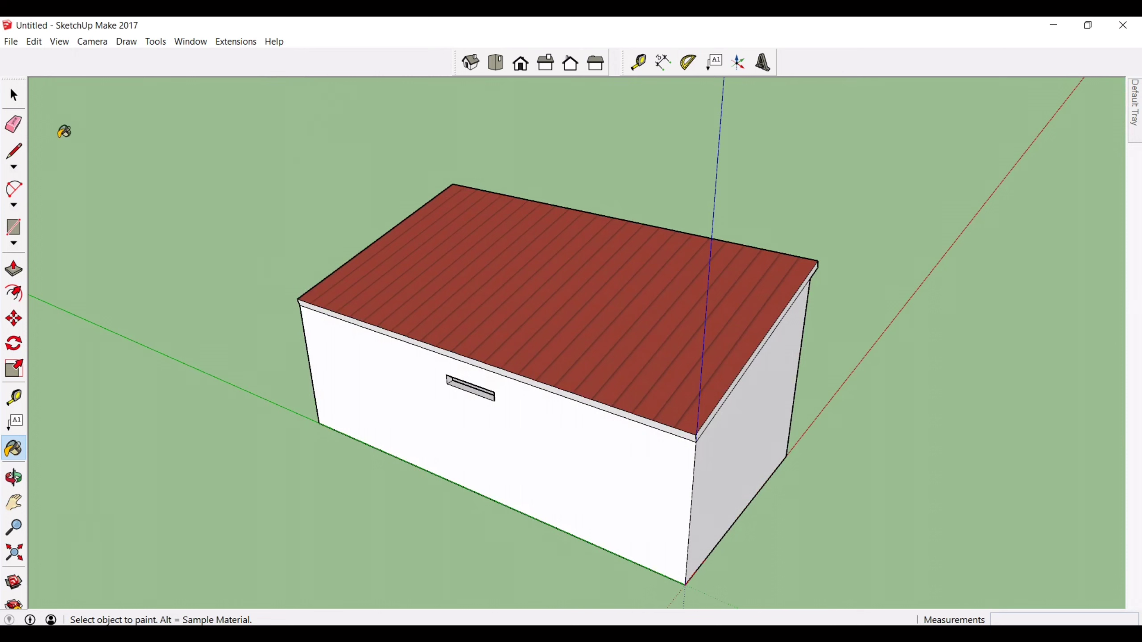
key(space)
right_click(631, 370)
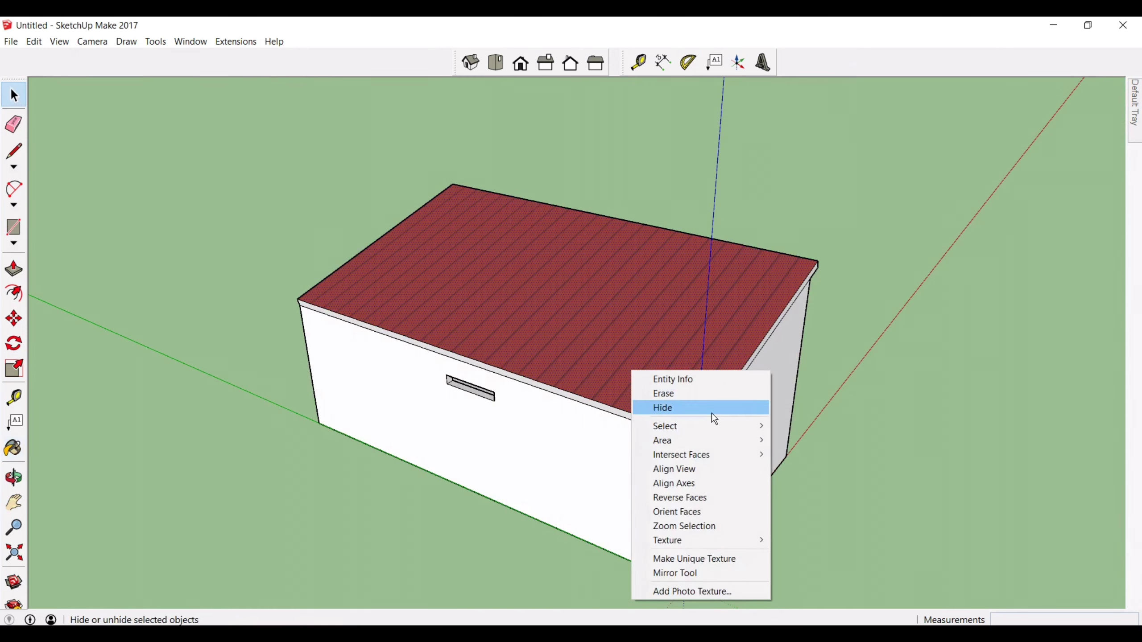
mouse_move(730, 541)
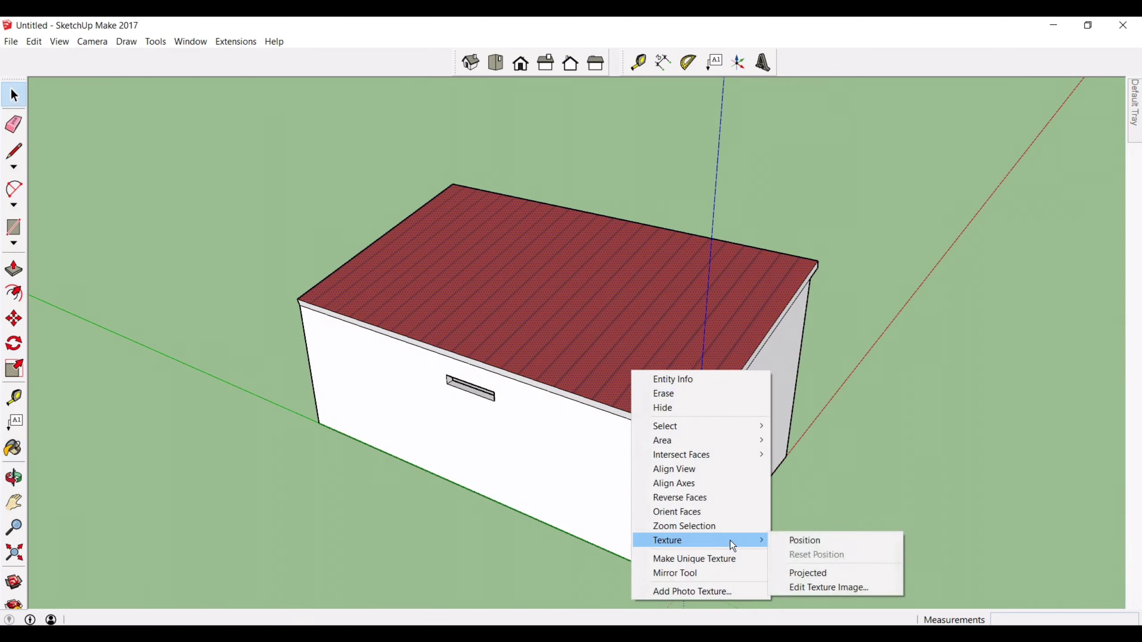
click(859, 503)
middle_drag(860, 503, 897, 488)
mouse_move(1129, 103)
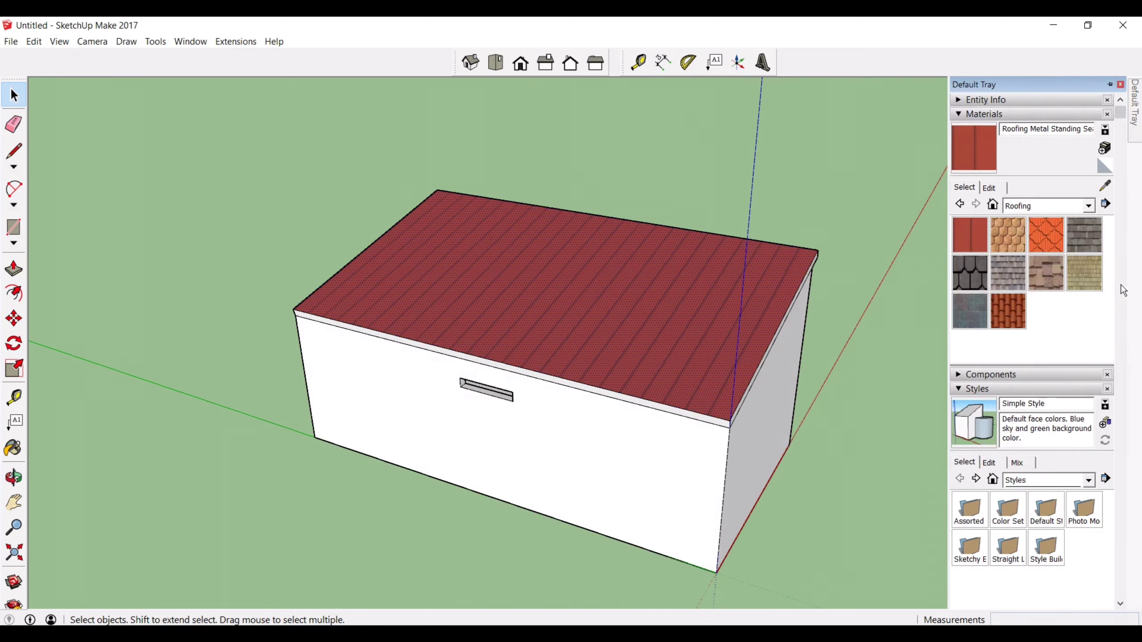
Step: Try to darken the color of the Roofing Metal Standing Seam material, resetting its color before another attempt
click(990, 188)
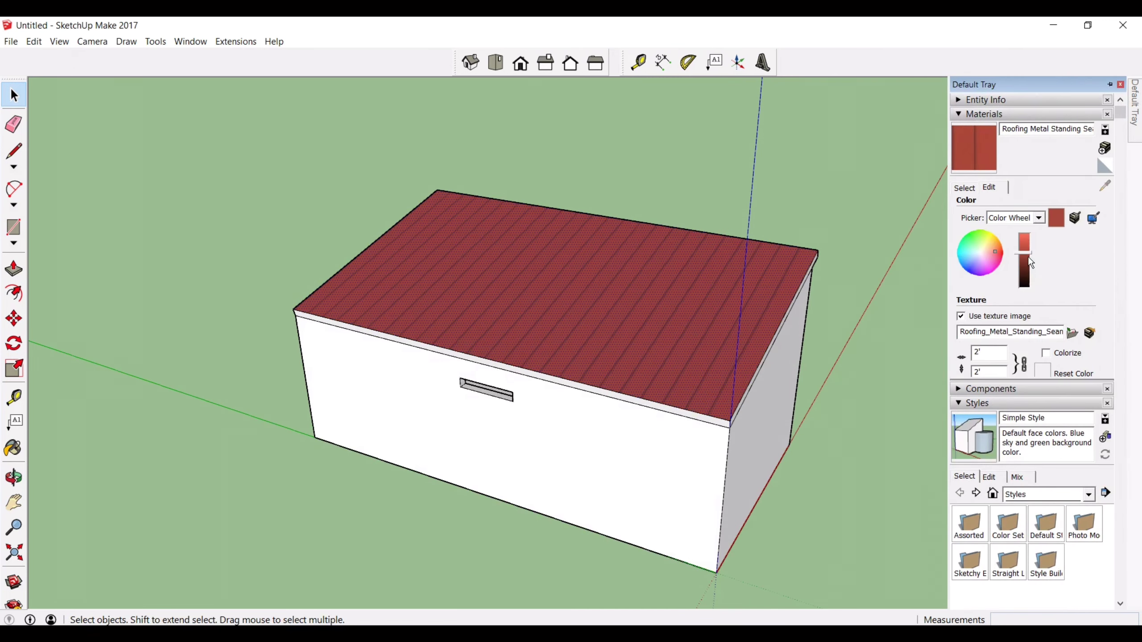
right_click(670, 322)
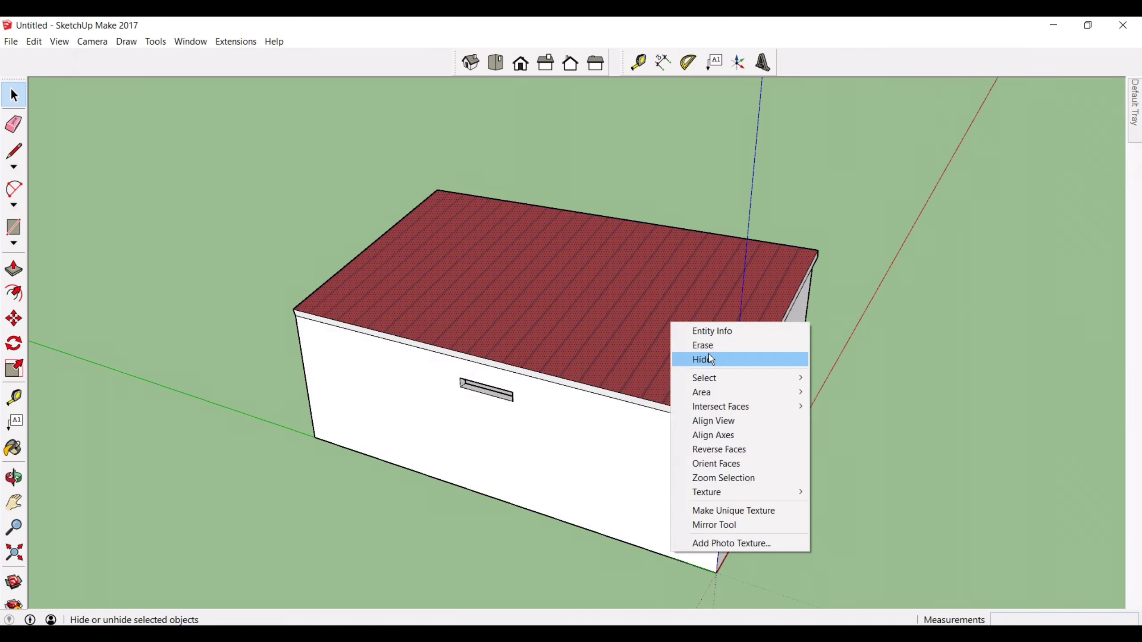
click(721, 308)
mouse_move(1133, 128)
click(1023, 195)
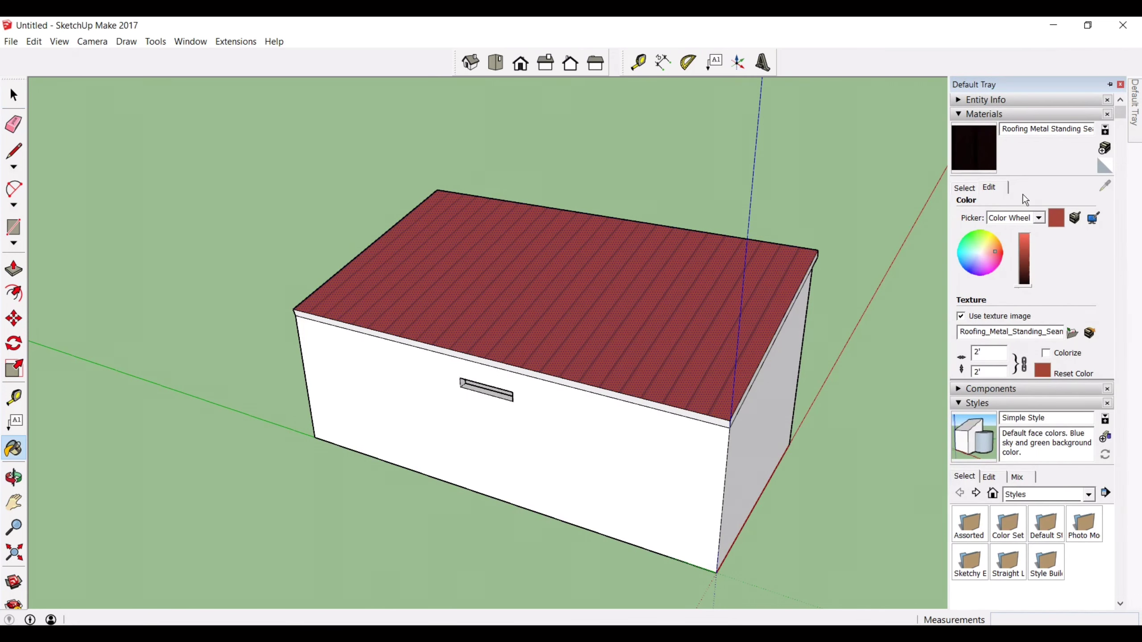
click(1075, 223)
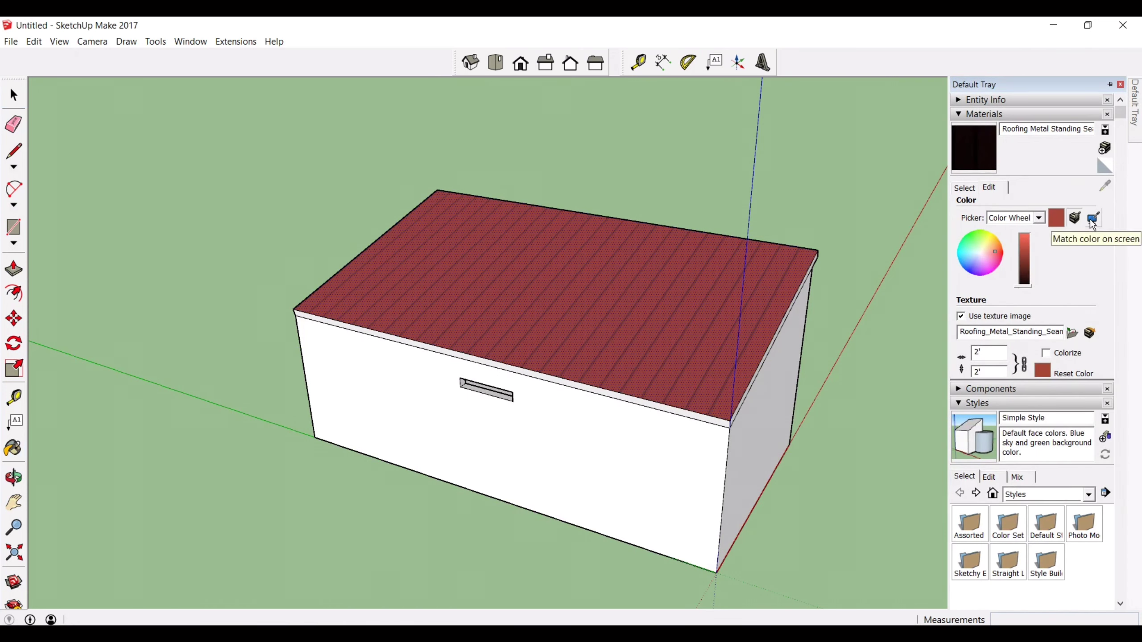
scroll(1075, 295, down, 2)
scroll(1072, 298, up, 2)
click(1048, 373)
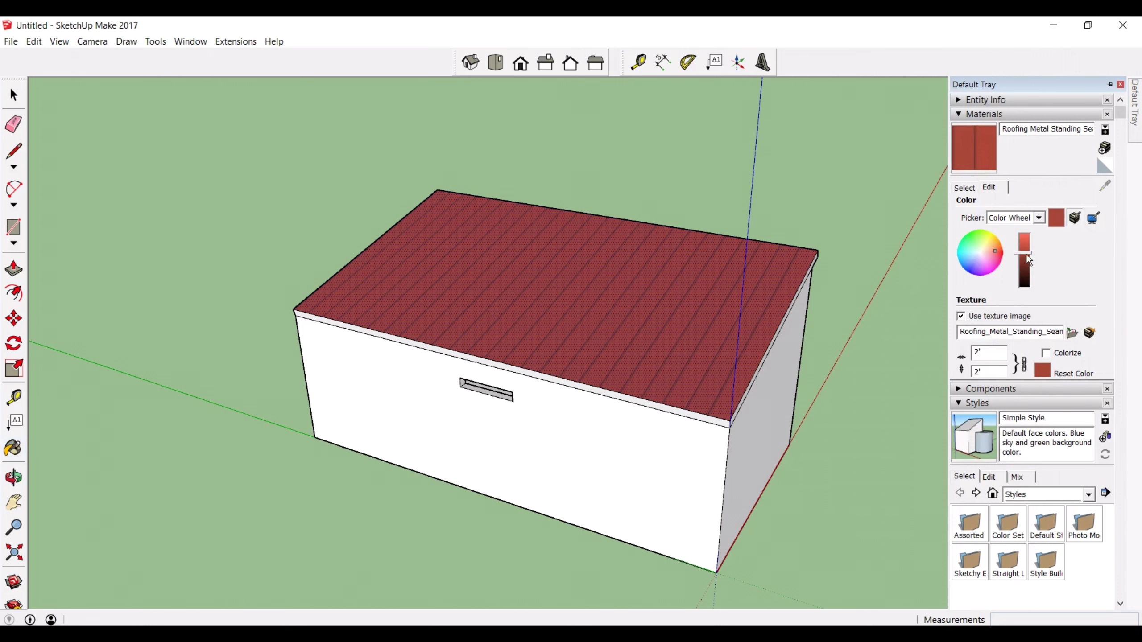
drag(1029, 260, 1035, 286)
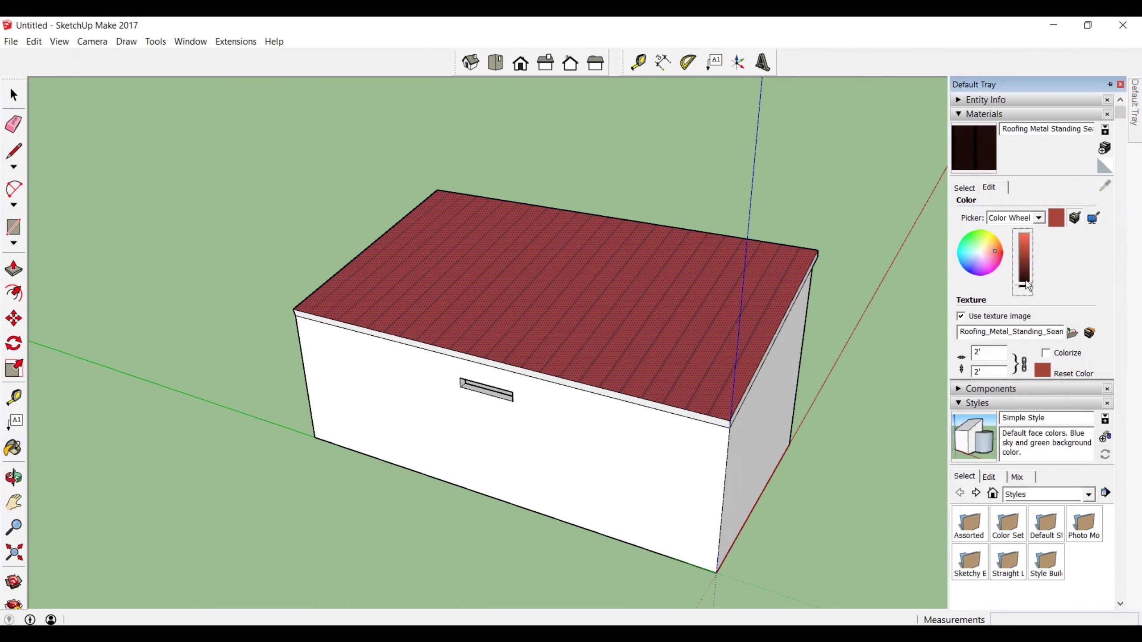
Step: Sample the roof's standing seam material and change its color from red to a very dark blue
click(971, 187)
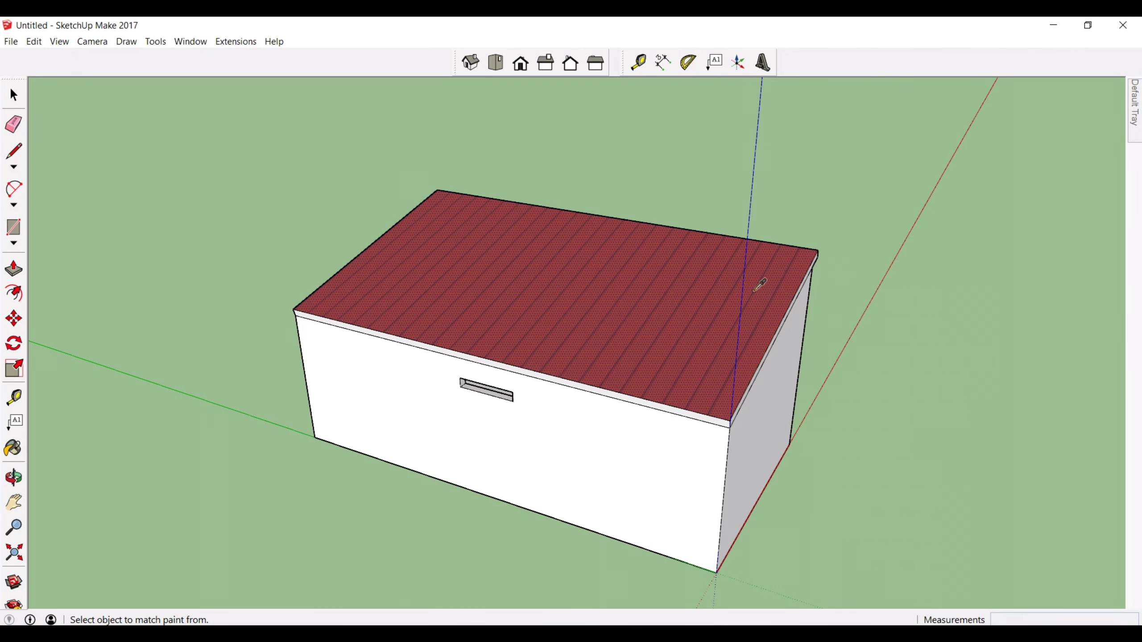
click(716, 307)
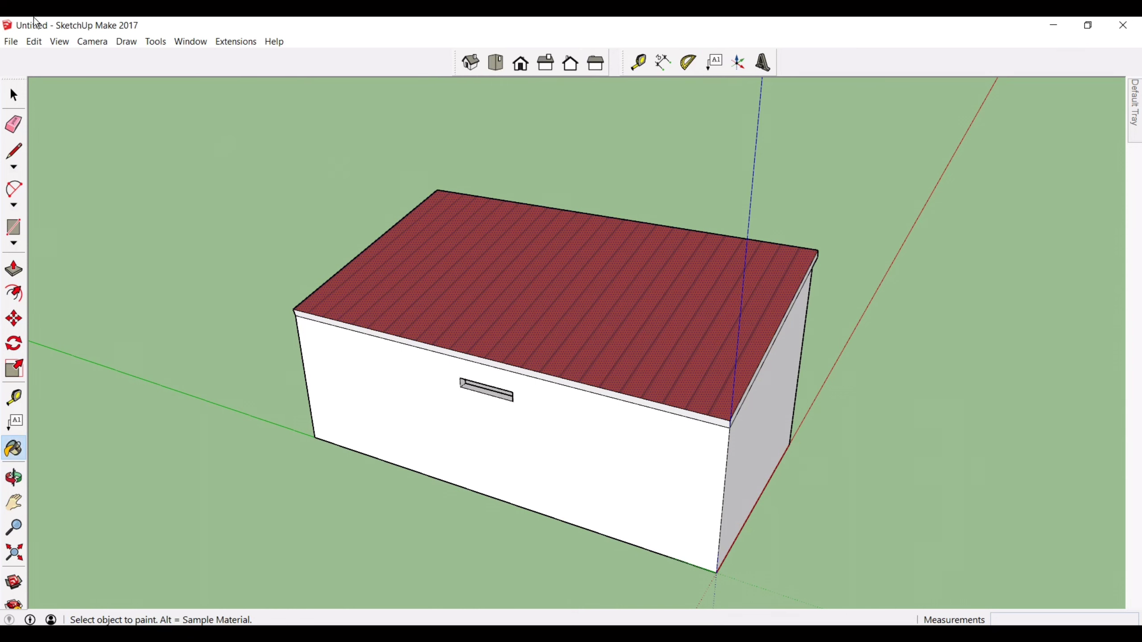
mouse_move(1135, 126)
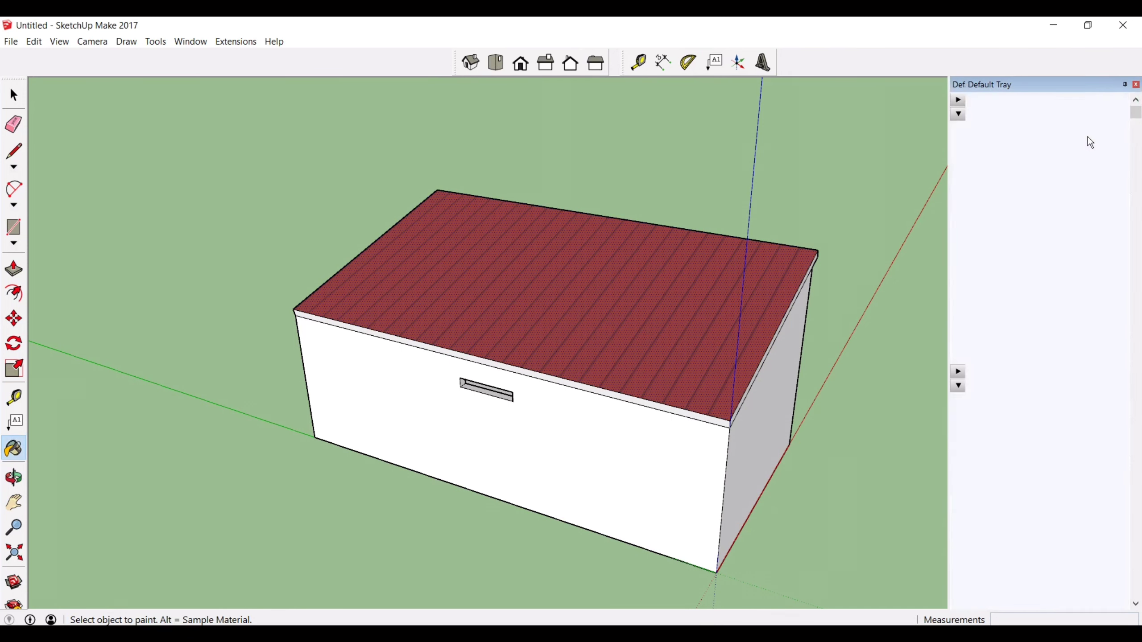
click(1022, 246)
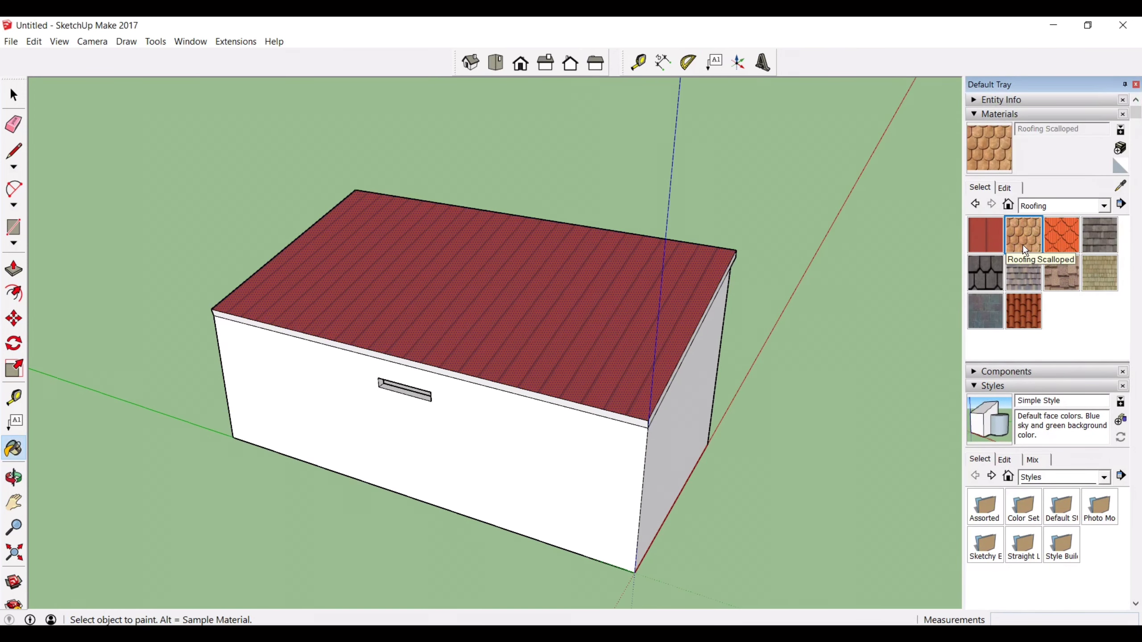
click(991, 243)
click(1005, 188)
drag(1047, 256, 1047, 287)
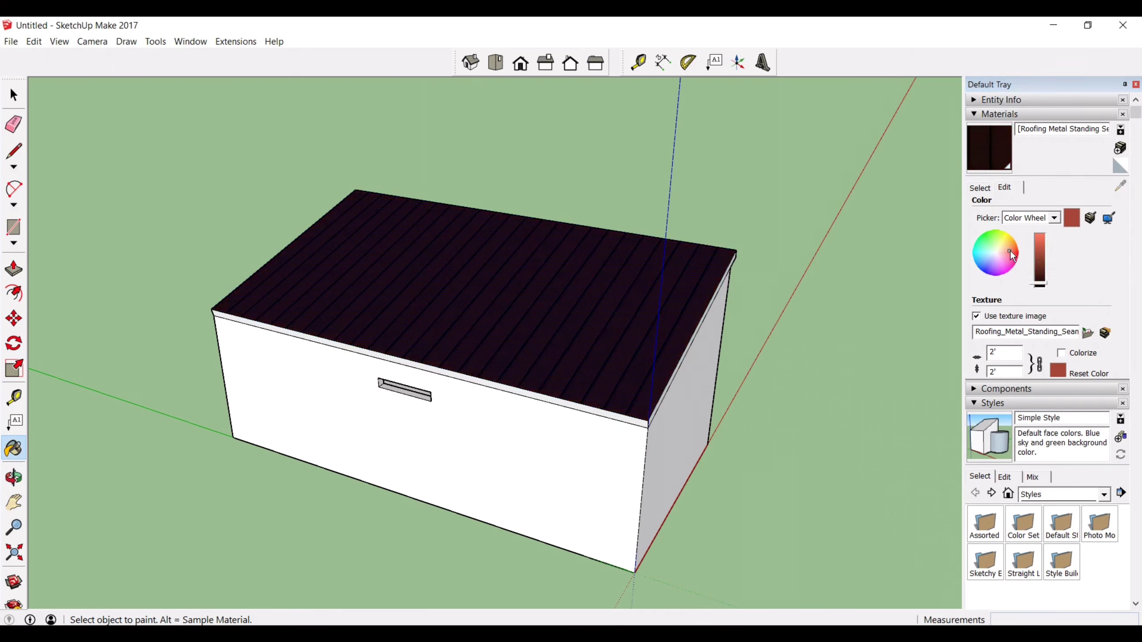
drag(1010, 250, 978, 275)
drag(1046, 283, 1041, 297)
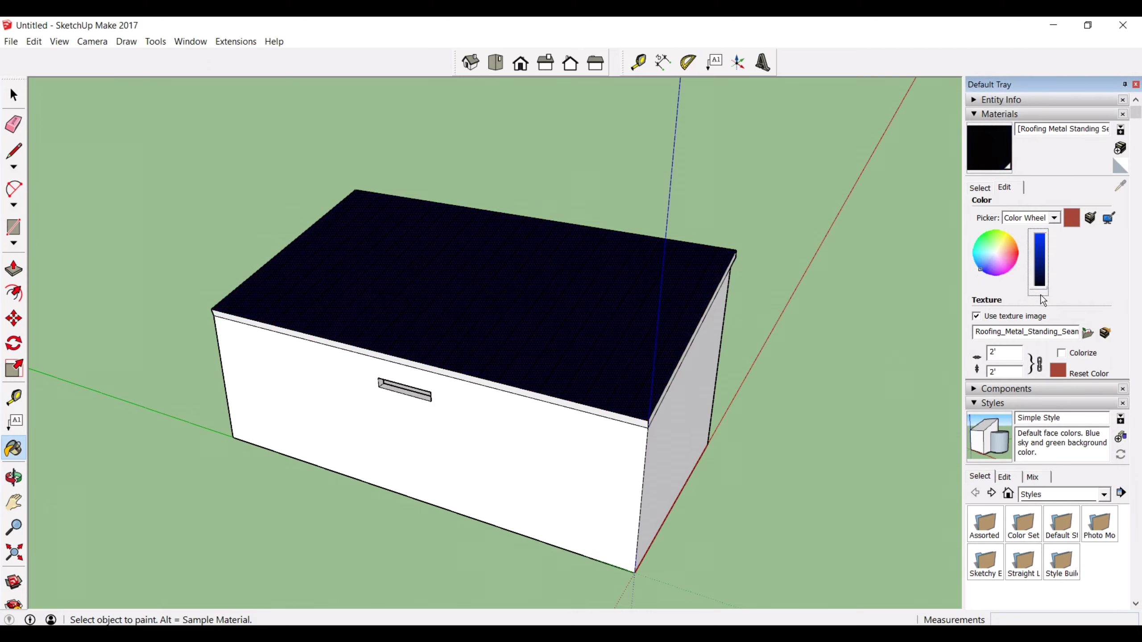
Step: Shift the roof material's hue to a neutral tone and fine-tune its brightness to near-black
mouse_move(864, 379)
middle_down()
mouse_move(652, 375)
mouse_move(874, 360)
middle_up()
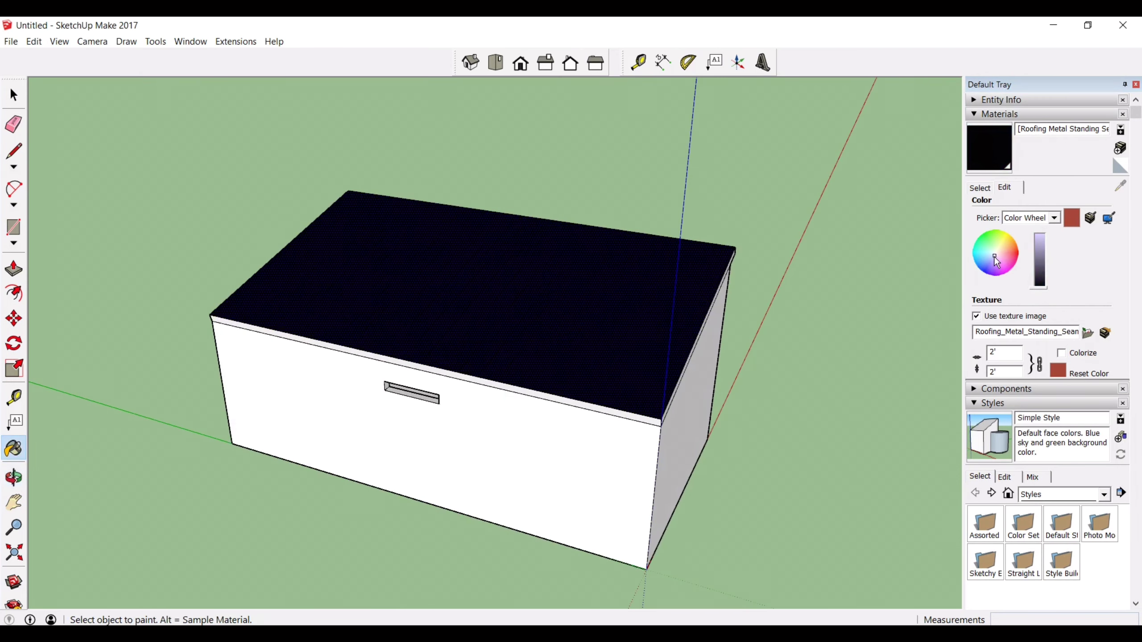
drag(1044, 278, 1039, 299)
mouse_move(764, 378)
middle_down()
mouse_move(665, 428)
mouse_move(732, 394)
mouse_move(827, 380)
middle_up()
drag(1038, 288, 1048, 287)
middle_drag(883, 325, 1028, 532)
Step: Browse the Wood, Synthetic Surfaces and Metal material collections for a finish for the wall with the sliding doors
key(space)
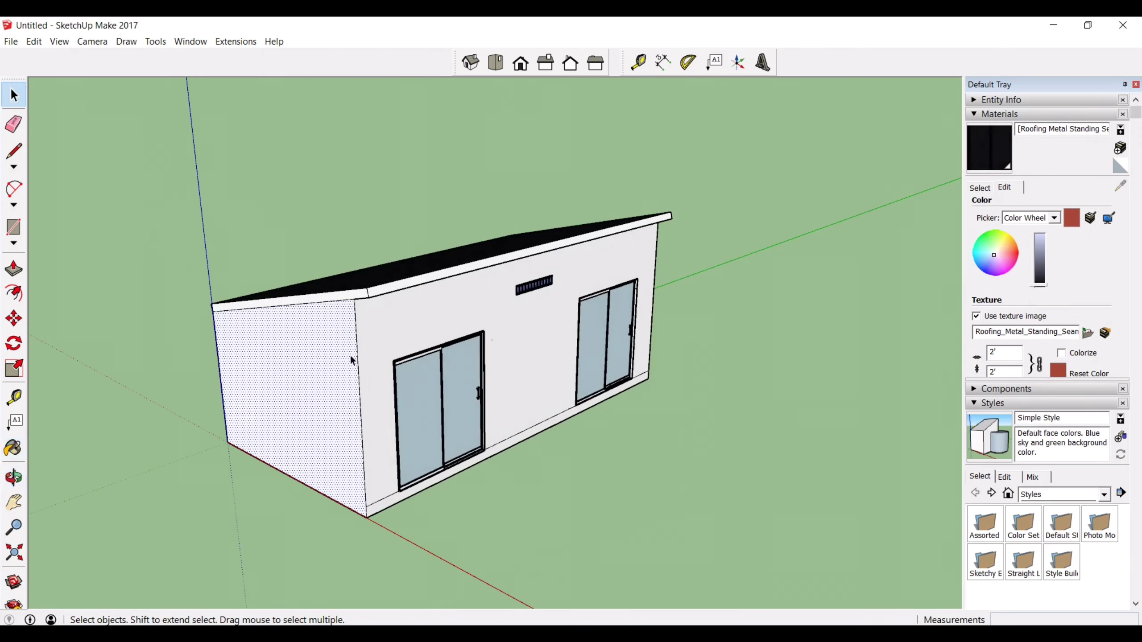
middle_drag(350, 360, 737, 253)
click(981, 189)
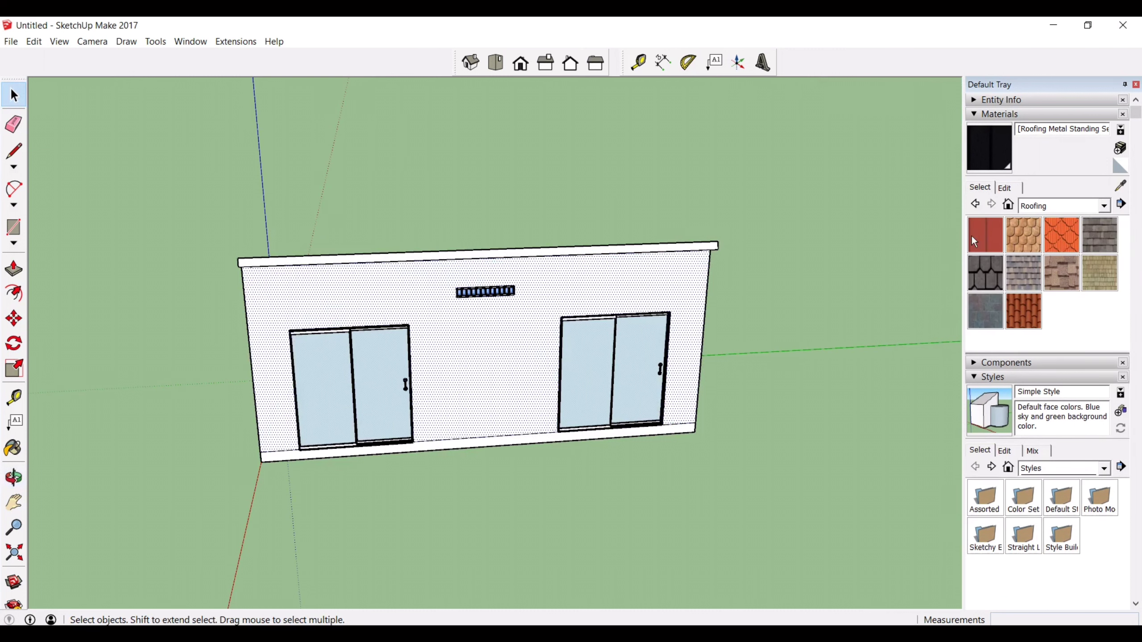
click(1057, 206)
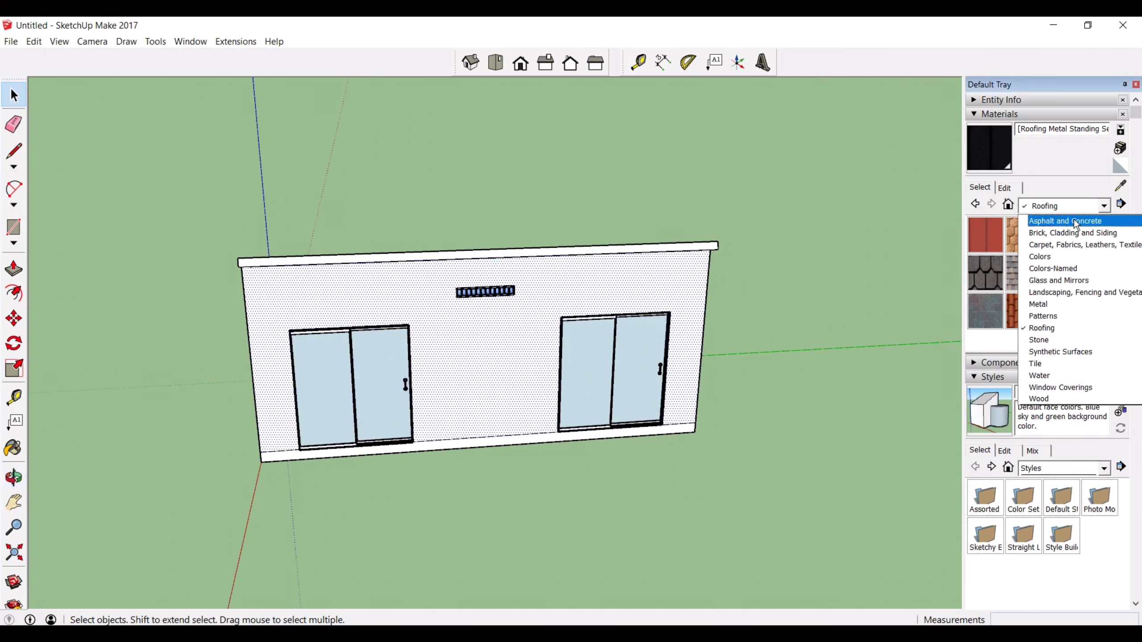
click(1061, 397)
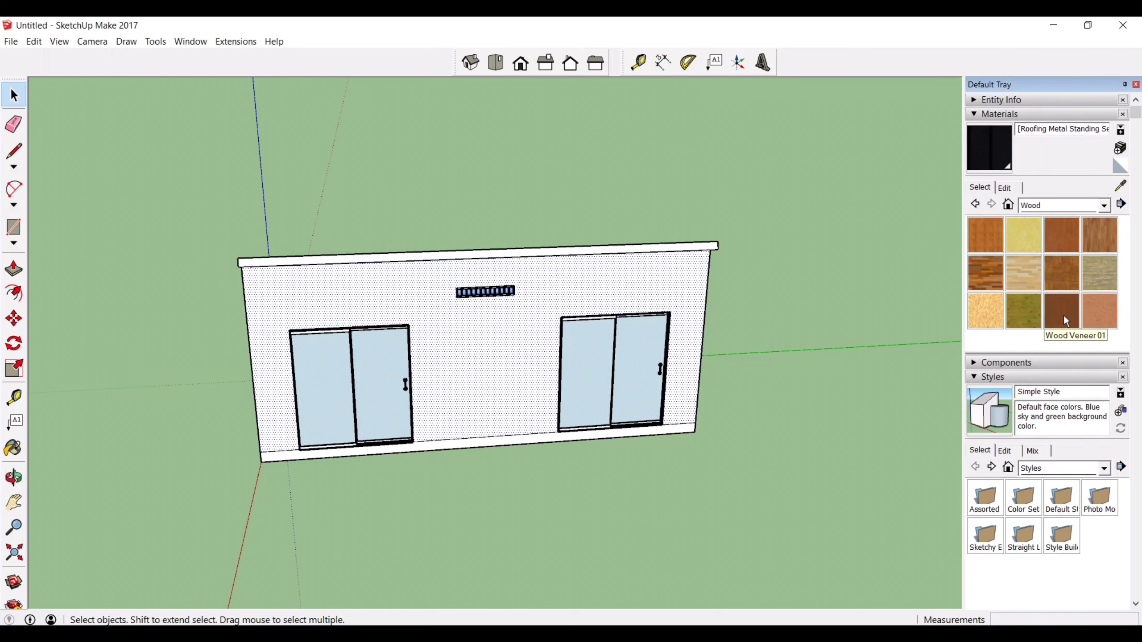
click(1104, 206)
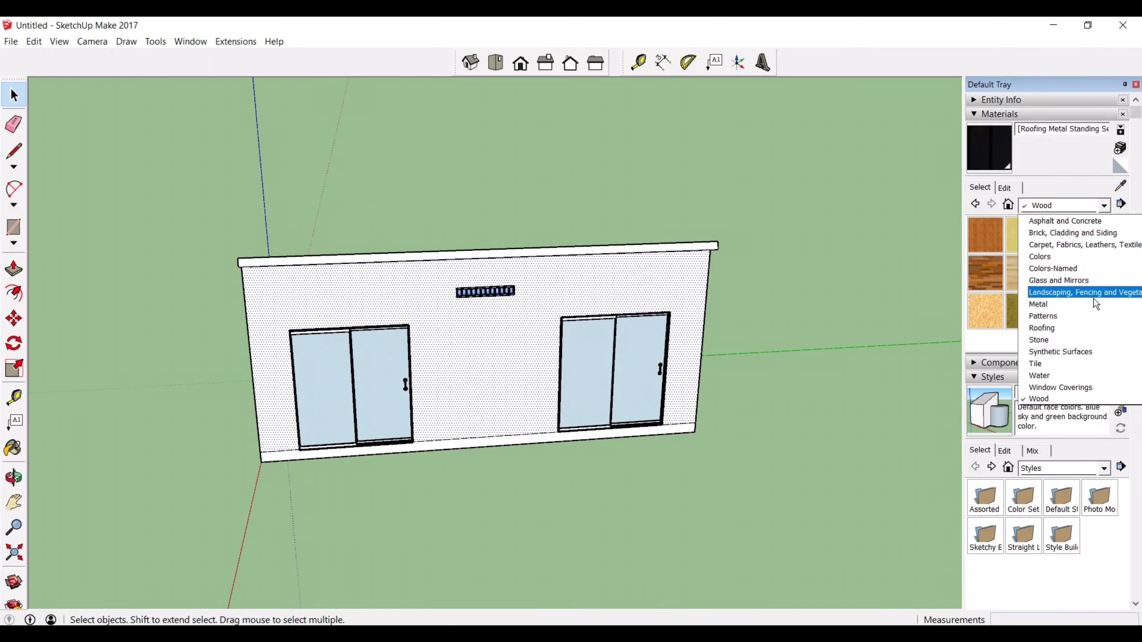
click(1072, 352)
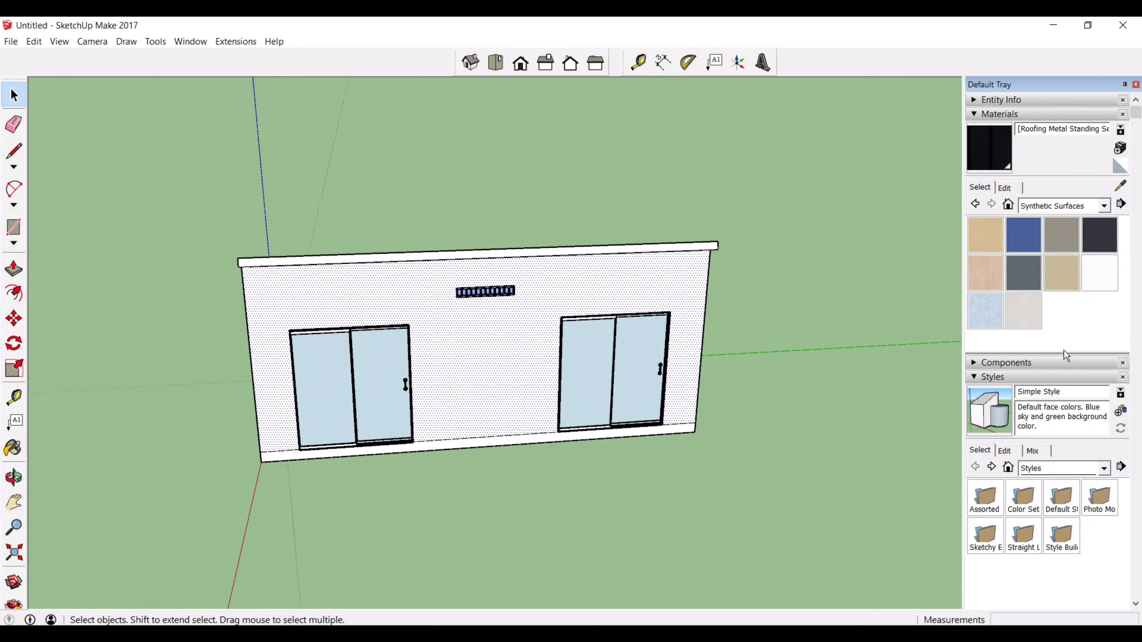
click(1070, 206)
click(1070, 306)
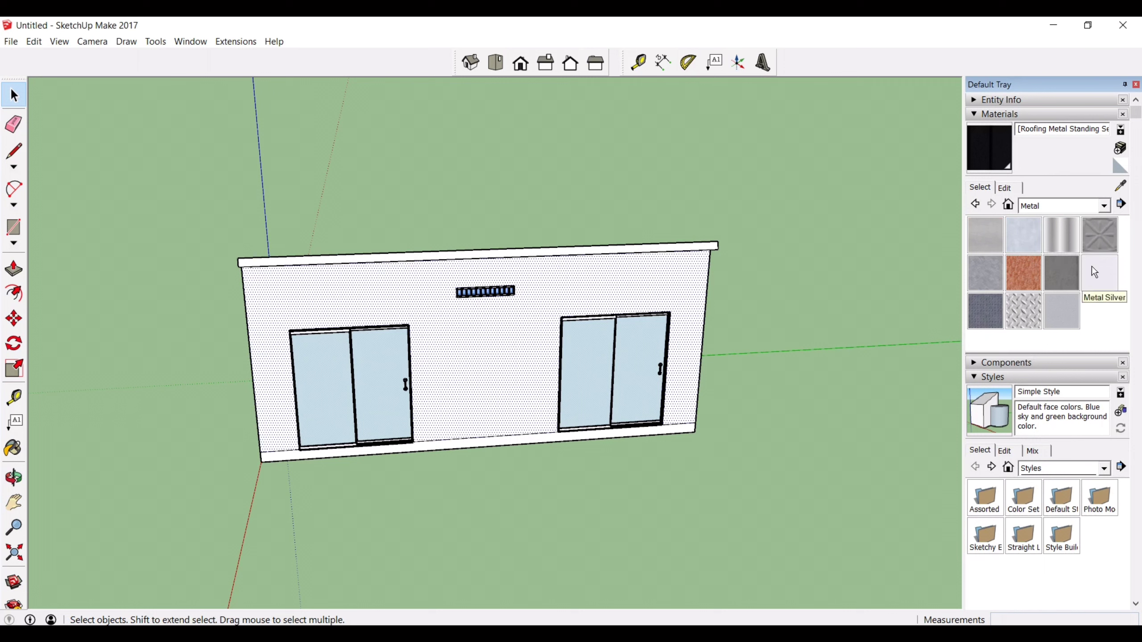
Step: Paint the sliding-door wall with Cladding Weathered from the Brick, Cladding and Siding collection
click(1078, 209)
click(1074, 233)
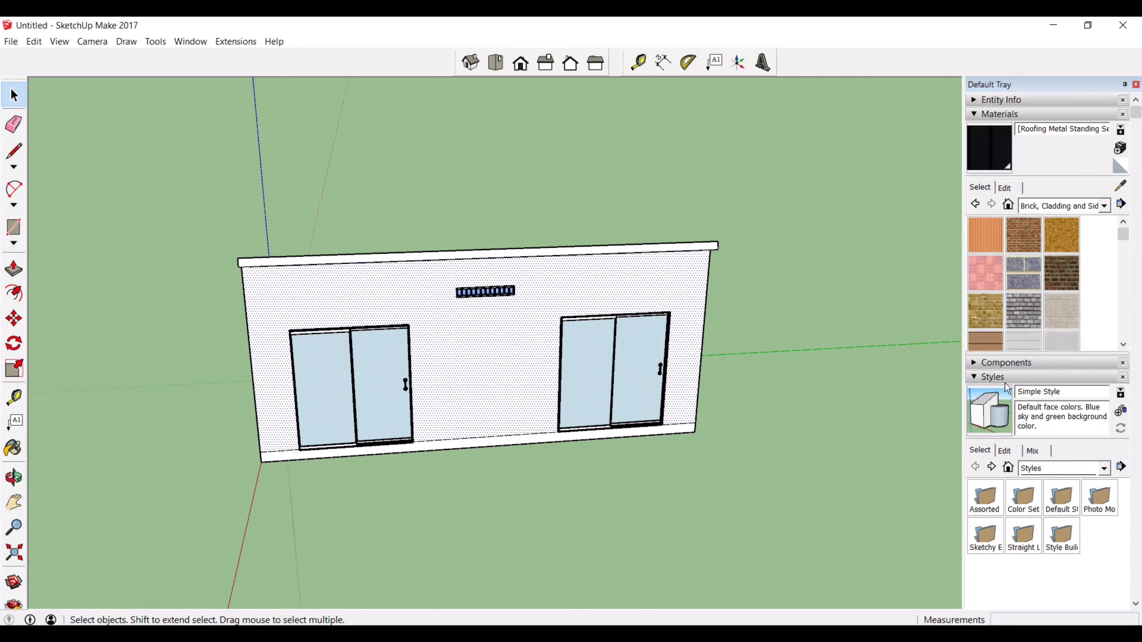
scroll(1105, 299, down, 3)
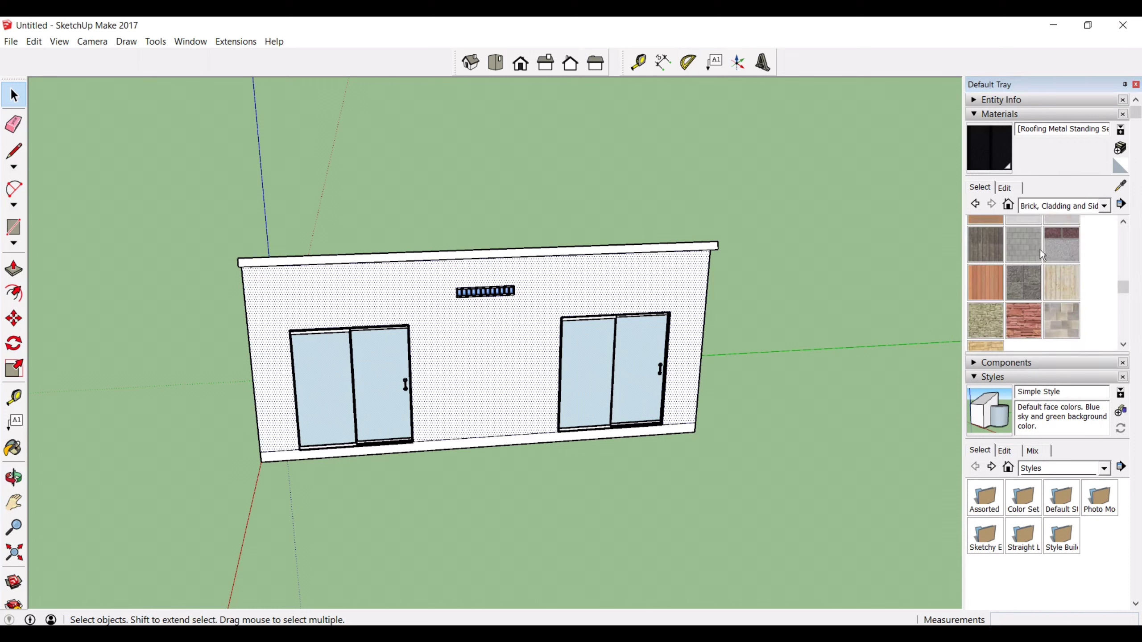
scroll(1040, 250, up, 3)
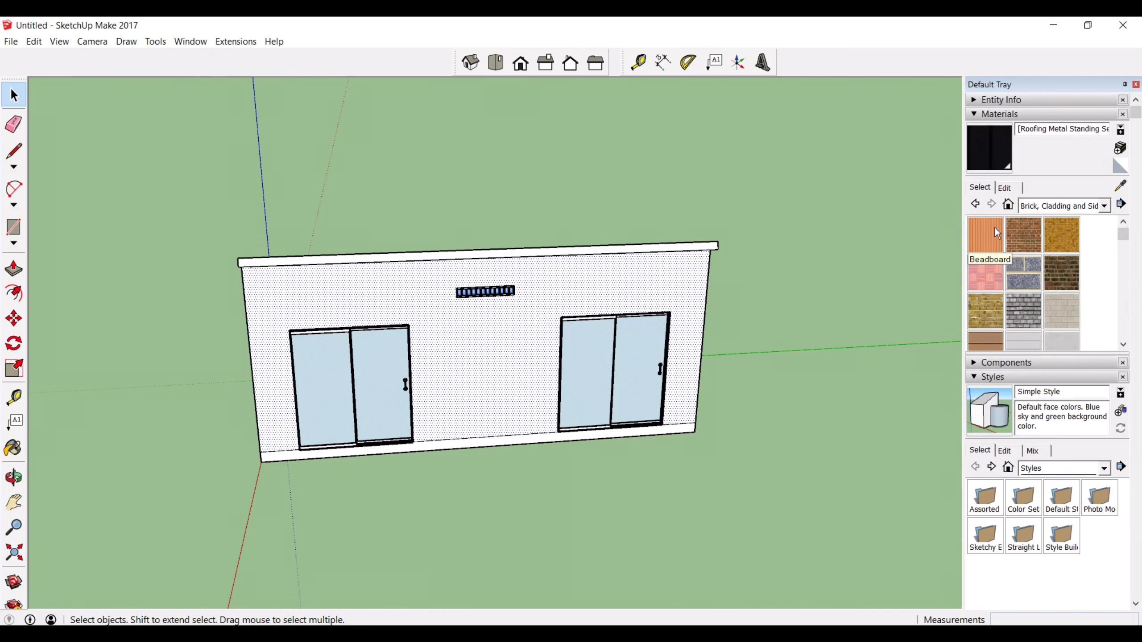
scroll(997, 277, down, 4)
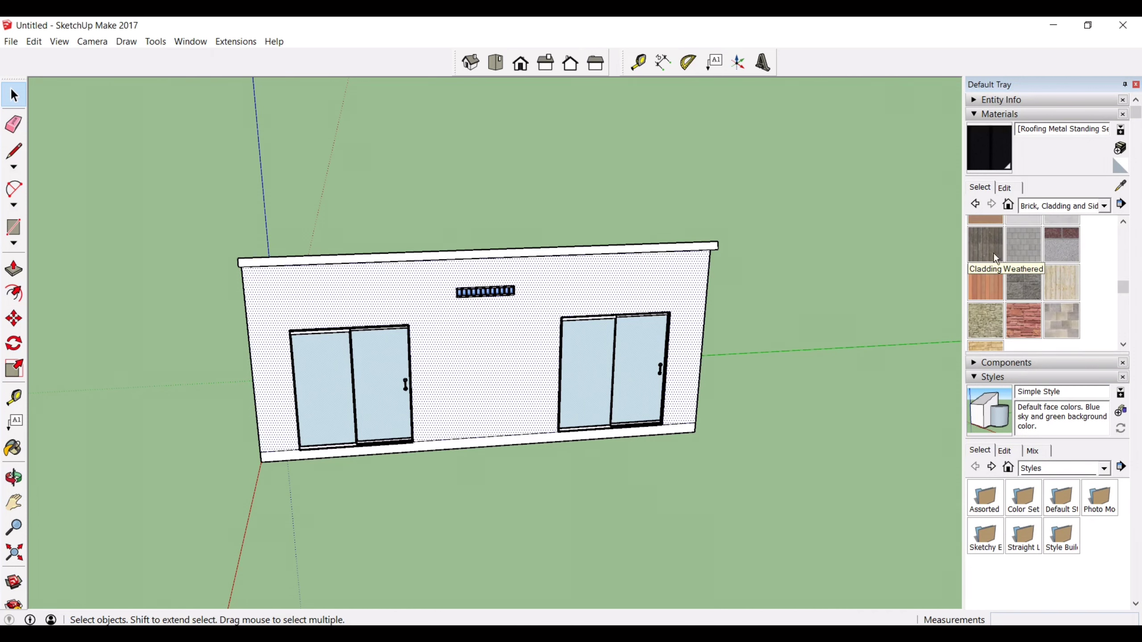
click(993, 252)
click(684, 315)
Step: Darken the Cladding Weathered material's color to near-black
middle_drag(830, 345, 742, 334)
click(1005, 188)
drag(1045, 269, 1045, 281)
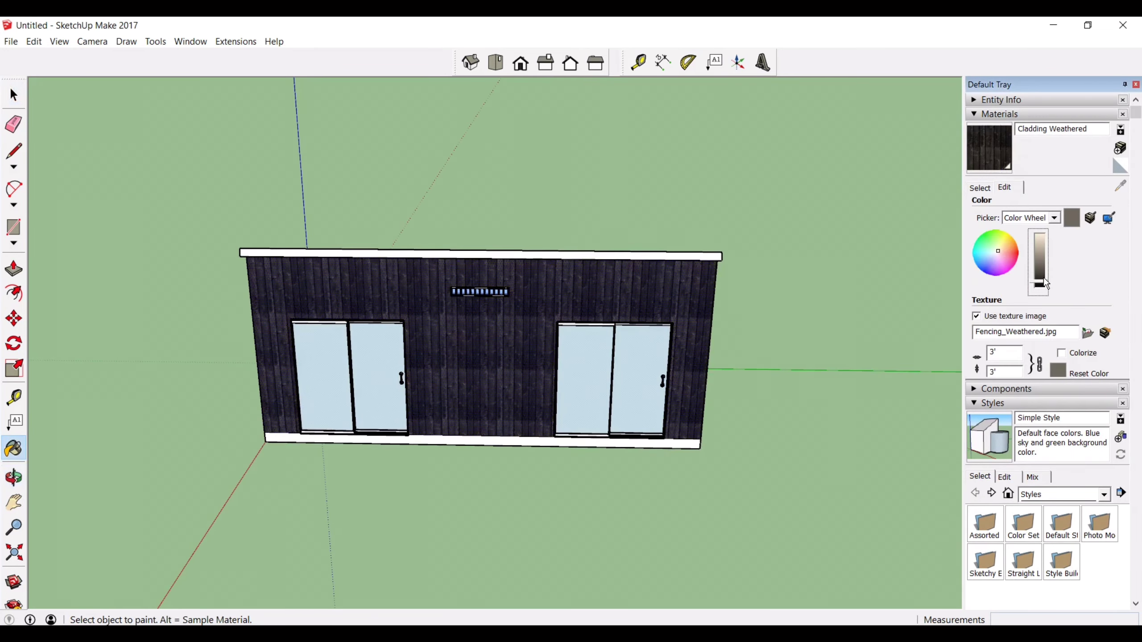
Step: Paint the end walls, the base strip and the roof edges with the darkened Cladding Weathered material
middle_drag(892, 328, 389, 407)
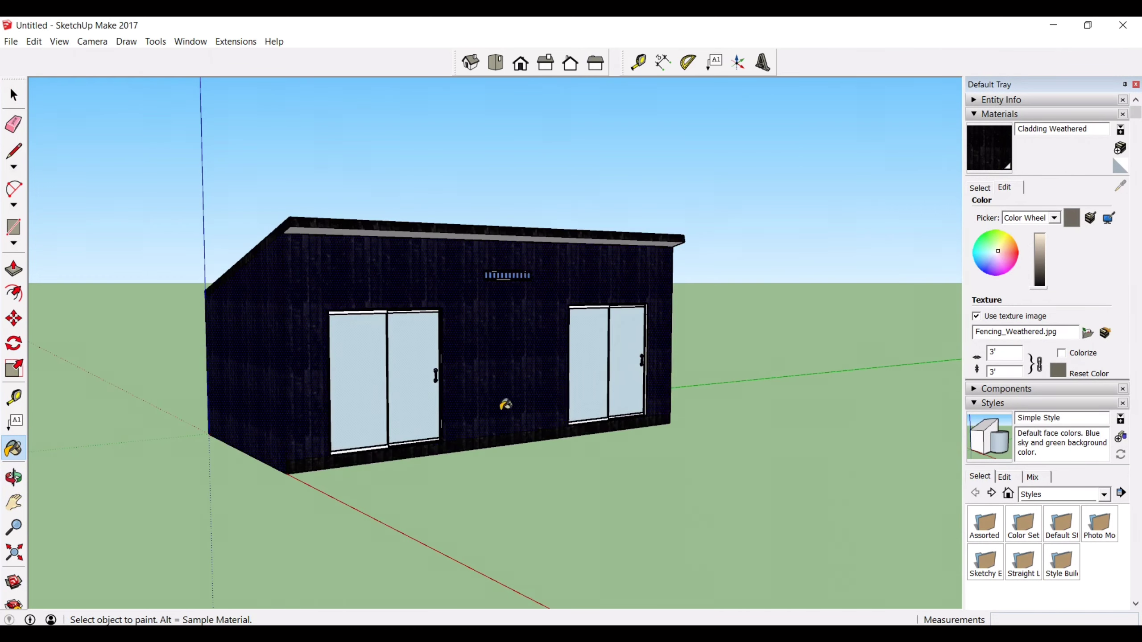
middle_drag(505, 405, 355, 241)
middle_drag(329, 284, 391, 470)
middle_drag(319, 456, 517, 434)
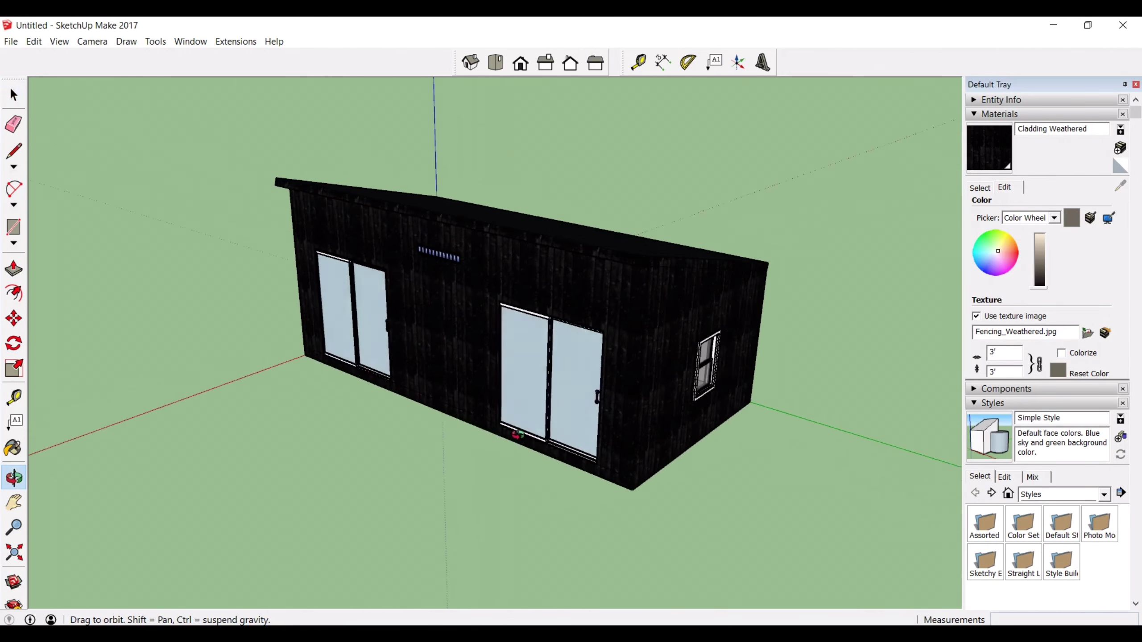
Step: Erase the outer and inner faces of the end wall nearest the origin to open up the interior
middle_drag(658, 427, 778, 415)
key(space)
right_click(537, 353)
click(551, 375)
right_click(514, 361)
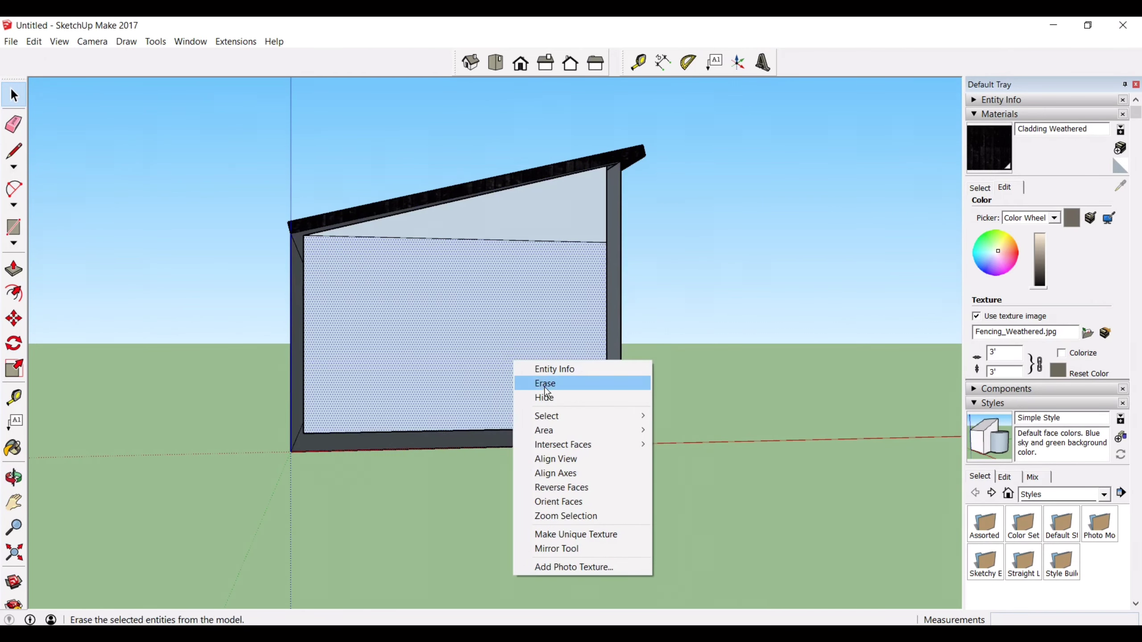
click(549, 383)
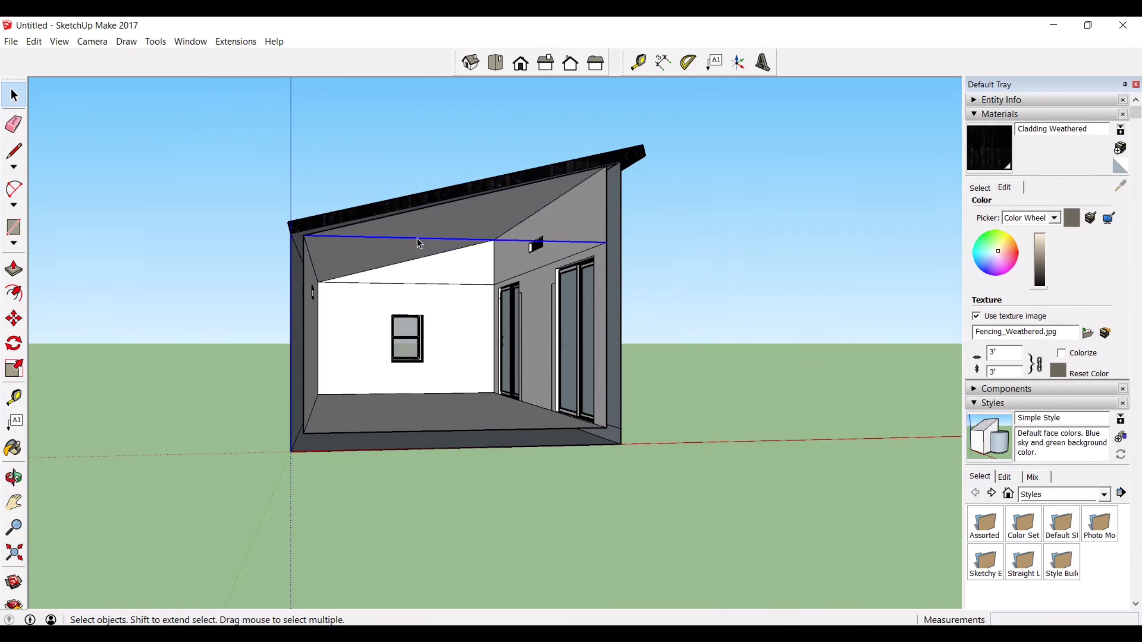
scroll(391, 311, up, 3)
middle_drag(396, 324, 566, 403)
scroll(573, 311, up, 3)
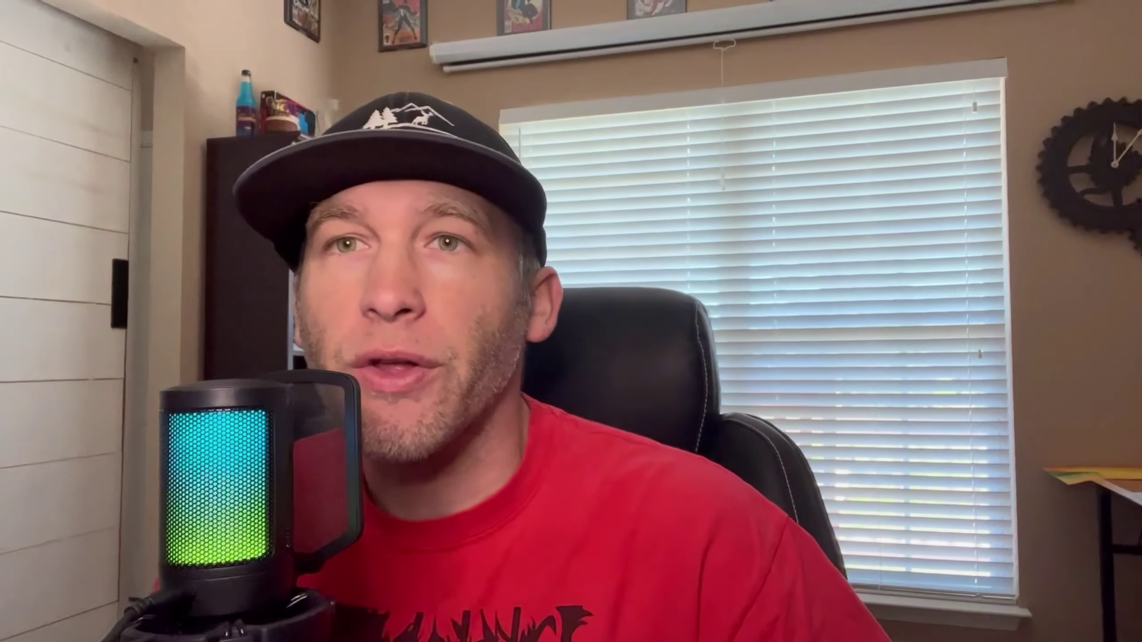